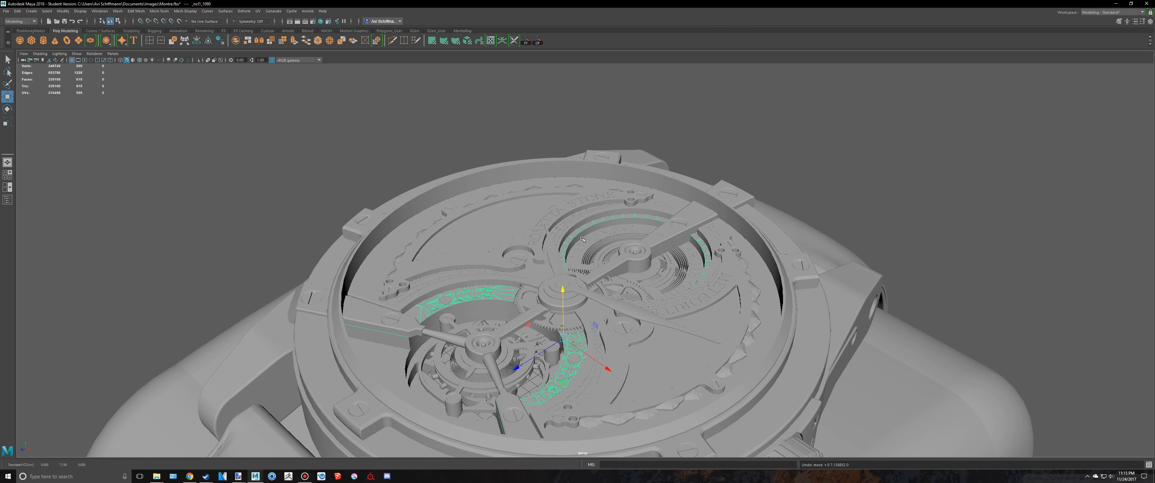
Show the reference watch from above and compare the isolated dial plate with the full watch assembly
{"action": "mouse_move", "coordinate": [623, 235]}
{"action": "left_mouse_down", "text": "alt"}
{"action": "mouse_move", "coordinate": [544, 246]}
{"action": "mouse_move", "coordinate": [634, 245]}
{"action": "left_mouse_up", "text": "alt"}
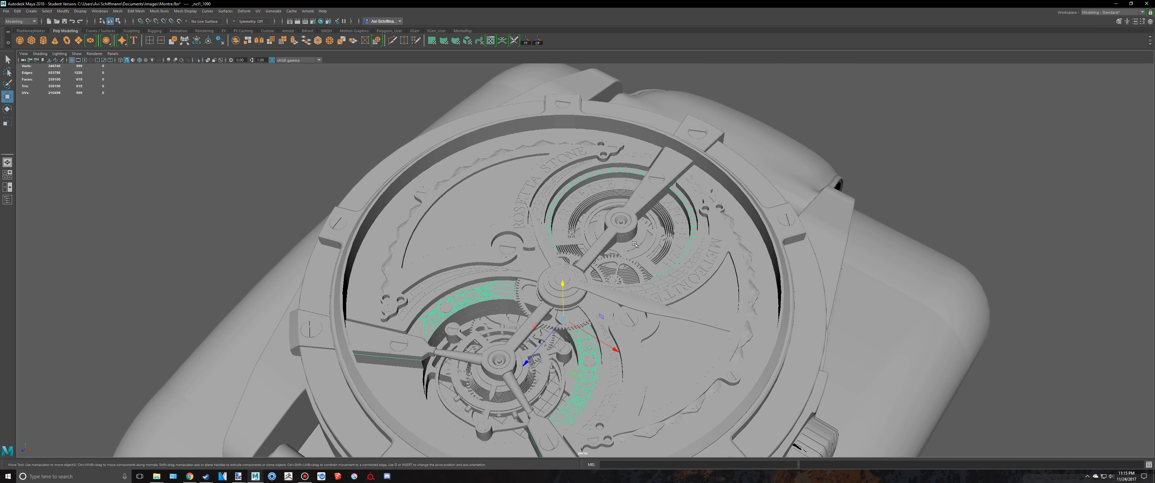
{"action": "key", "text": "ctrl+z"}
{"action": "key", "text": "space"}
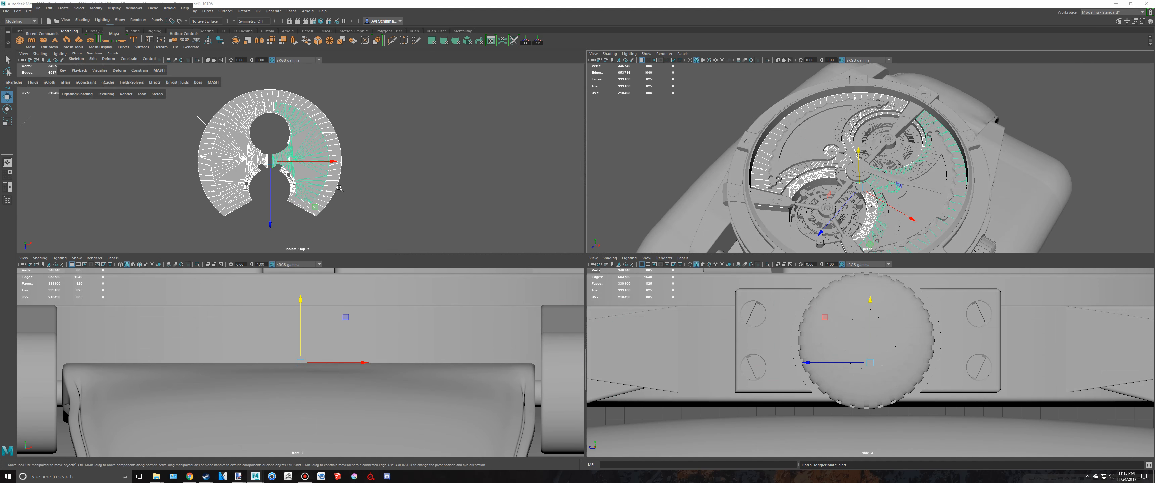
{"action": "key", "text": "space"}
{"action": "key", "text": "ctrl+1"}
{"action": "key", "text": "ctrl+1"}
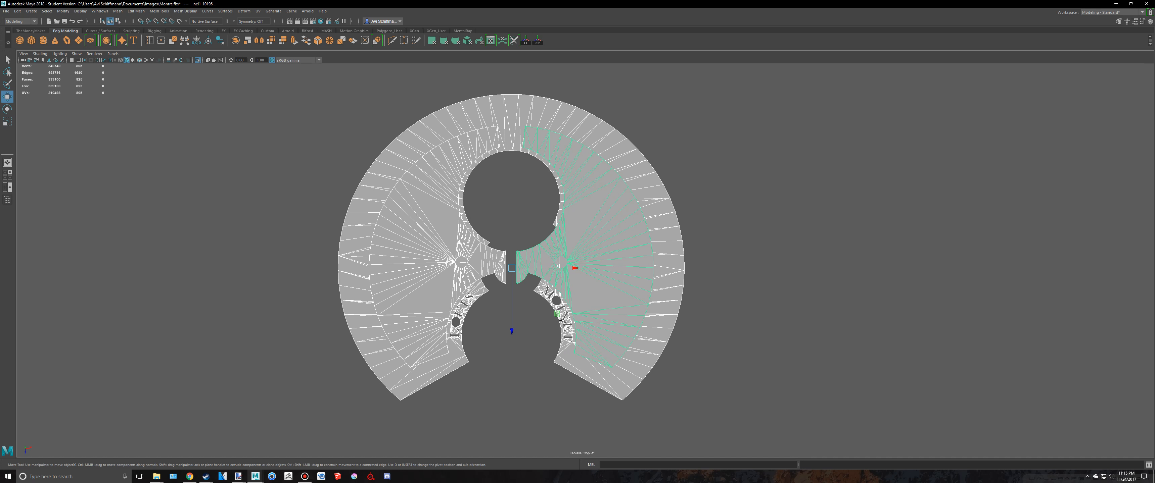
{"action": "key", "text": "ctrl+1"}
{"action": "key", "text": "ctrl+1"}
{"action": "key", "text": "ctrl+1"}
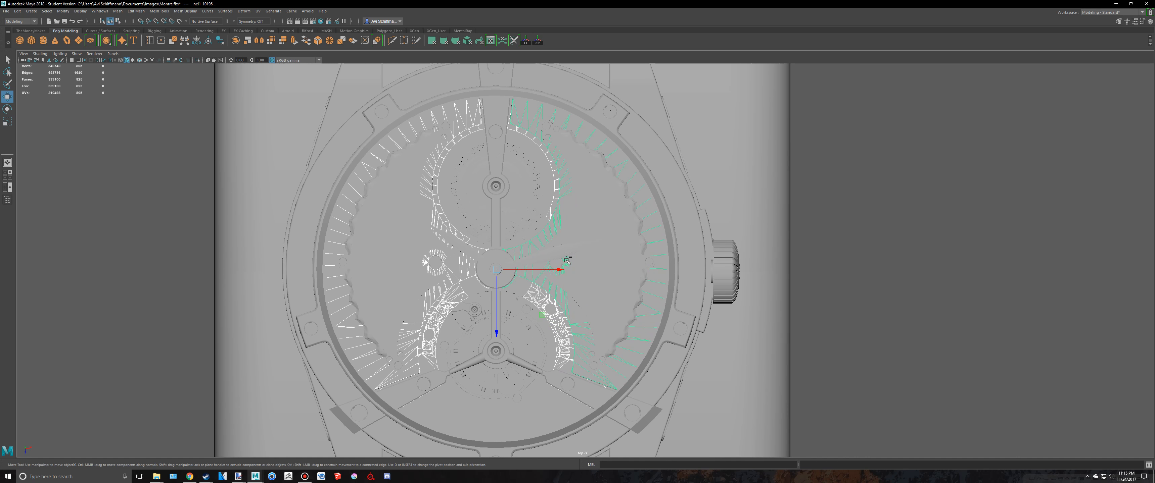
Isolate the dial plate again and frame the whole of it in the top view
{"action": "scroll", "coordinate": [491, 290], "scroll_direction": "up", "scroll_amount": 2}
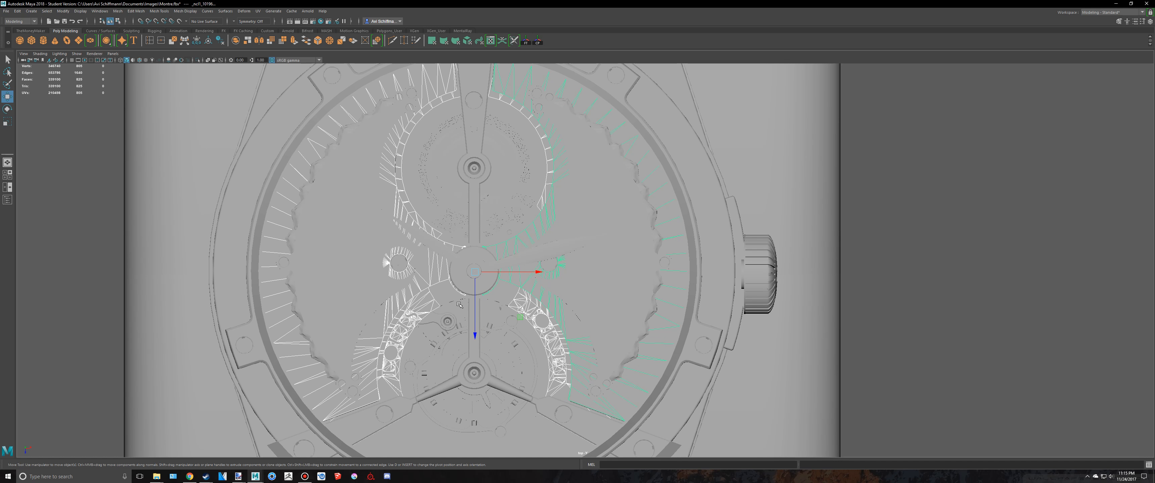
{"action": "scroll", "coordinate": [459, 305], "scroll_direction": "down", "scroll_amount": 4}
{"action": "key", "text": "ctrl+1"}
{"action": "scroll", "coordinate": [934, 281], "scroll_direction": "up", "scroll_amount": 1}
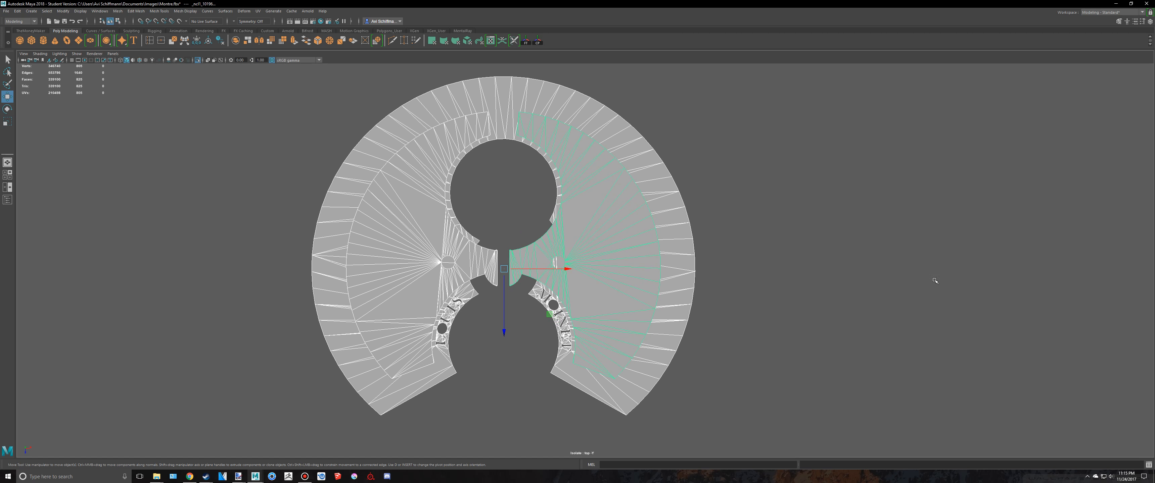
{"action": "middle_click_drag", "start_coordinate": [935, 281], "coordinate": [969, 287], "text": "alt"}
{"action": "key", "text": "q"}
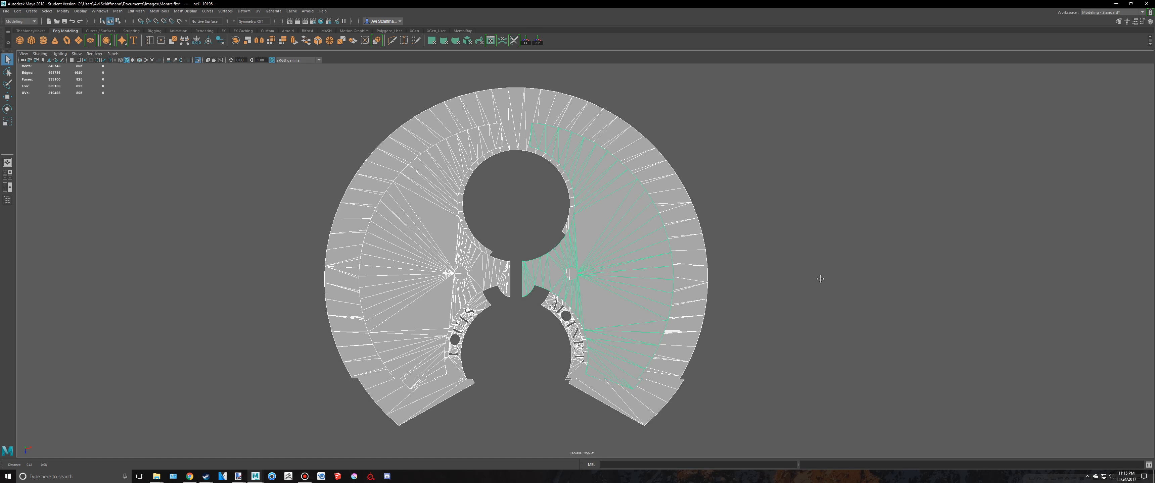
{"action": "middle_click_drag", "start_coordinate": [404, 440], "coordinate": [388, 442], "text": "alt"}
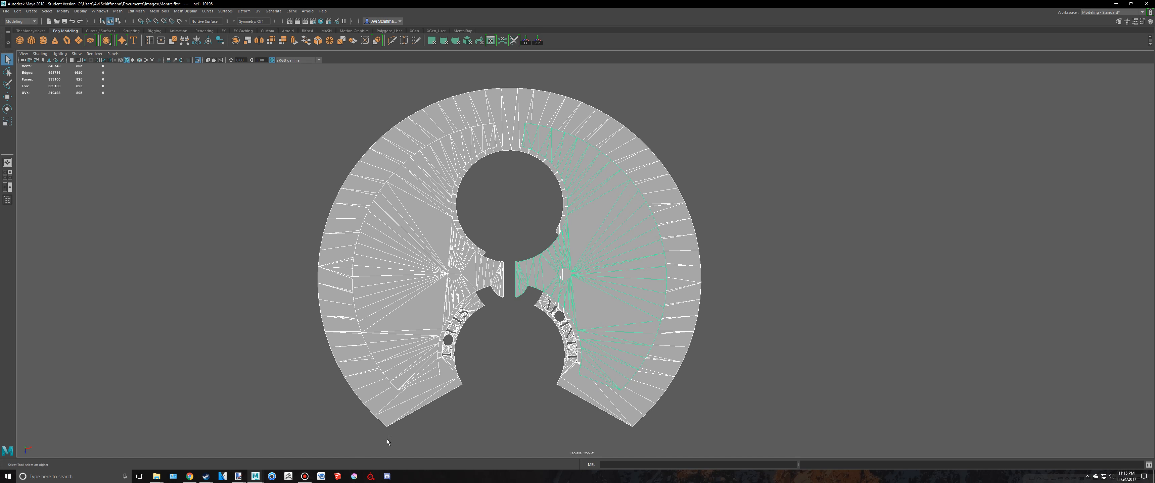
Switch to the Maya scene with the coloured watch parts, show its top view and load the new dial plate screenshot into the image plane
{"action": "mouse_move", "coordinate": [254, 479]}
{"action": "left_click", "coordinate": [355, 449]}
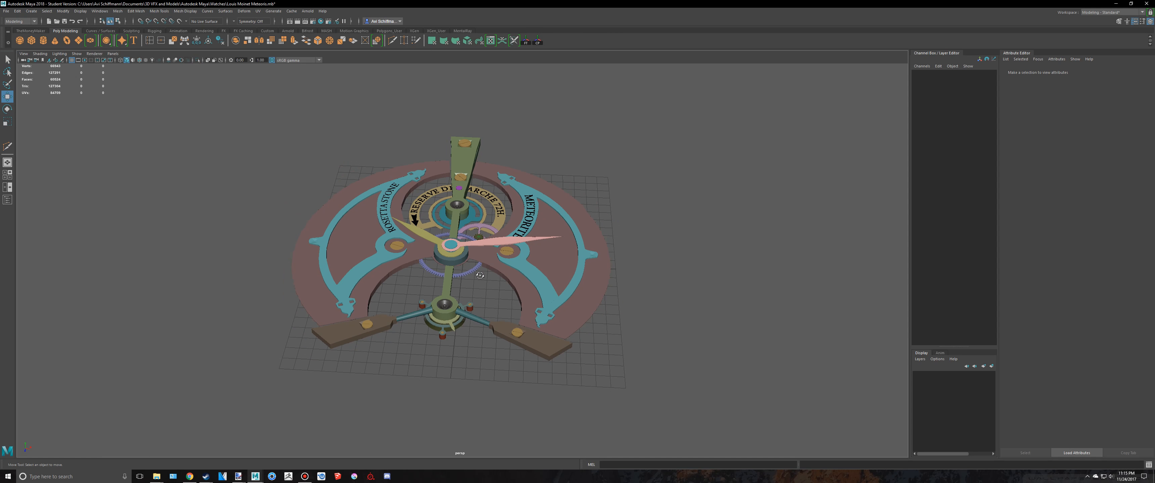
{"action": "middle_click_drag", "start_coordinate": [465, 283], "coordinate": [548, 292], "text": "alt"}
{"action": "key", "text": "space"}
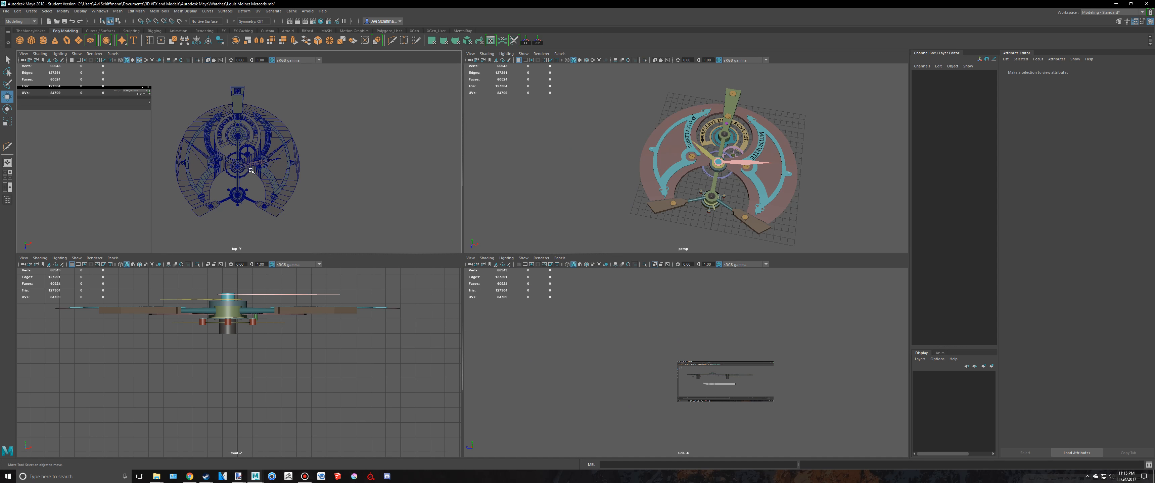
{"action": "key", "text": "space"}
{"action": "left_click", "coordinate": [275, 207]}
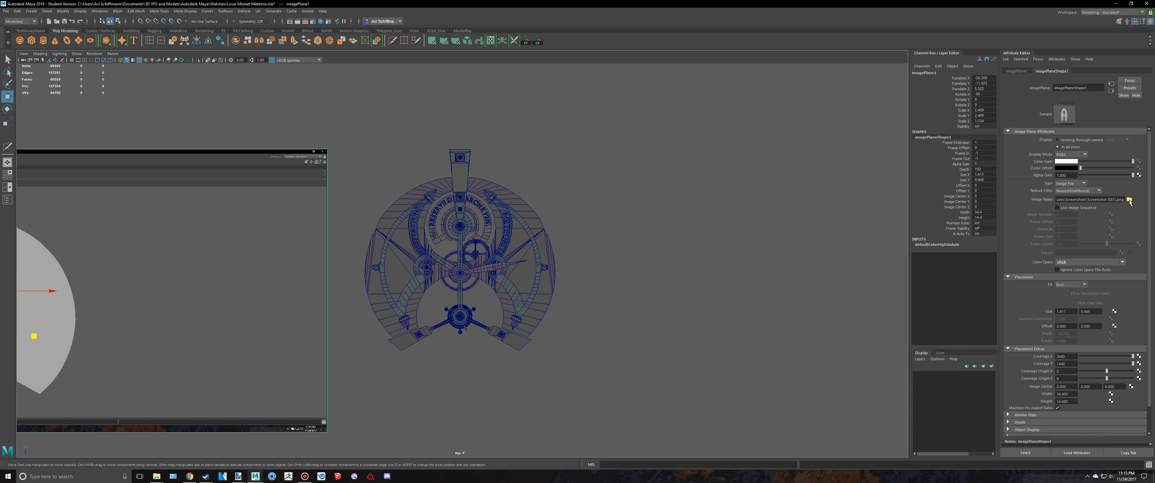
{"action": "left_click", "coordinate": [1129, 200]}
{"action": "double_click", "coordinate": [193, 157]}
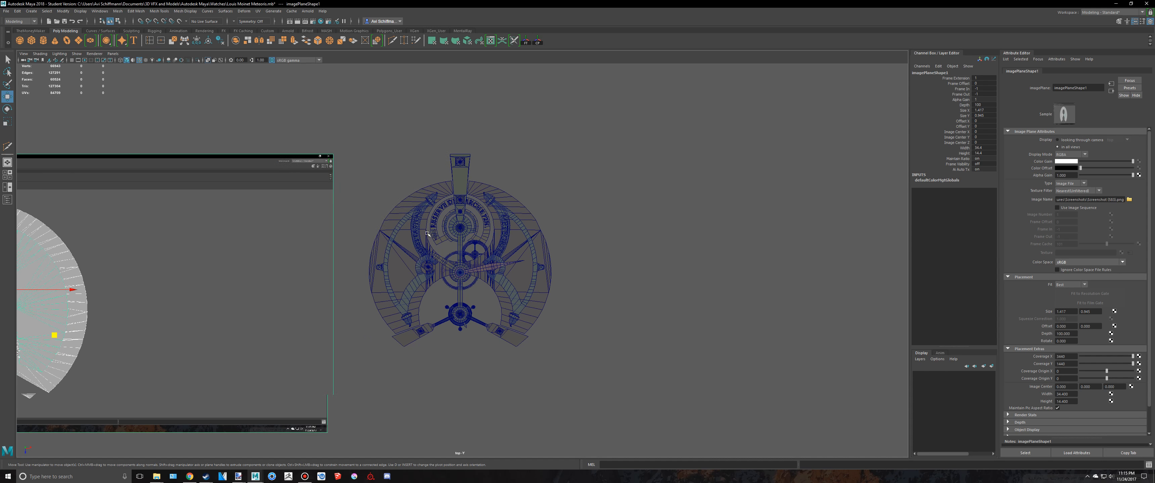
Move the reference image plane onto the modelled watch parts and enlarge it to roughly match the dial
{"action": "scroll", "coordinate": [608, 217], "scroll_direction": "down", "scroll_amount": 3}
{"action": "left_click_drag", "start_coordinate": [305, 305], "coordinate": [591, 288]}
{"action": "key", "text": "f"}
{"action": "key", "text": "r"}
{"action": "left_click_drag", "start_coordinate": [462, 260], "coordinate": [556, 268]}
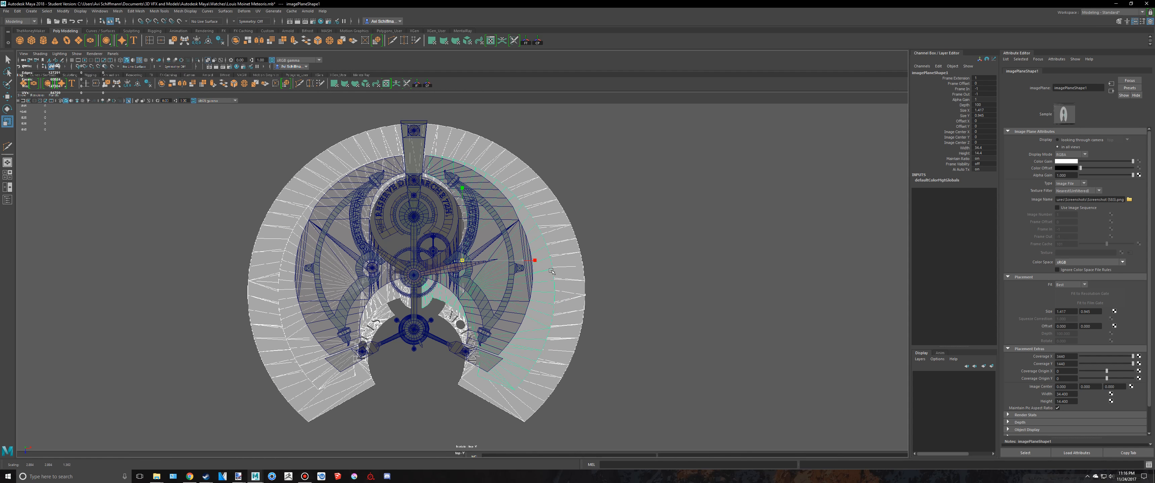
Shift the image plane to centre it over the model and adjust its scale to fit the dial
{"action": "key", "text": "w"}
{"action": "left_click_drag", "start_coordinate": [458, 263], "coordinate": [502, 292]}
{"action": "key", "text": "r"}
{"action": "key", "text": "w"}
{"action": "key", "text": "r"}
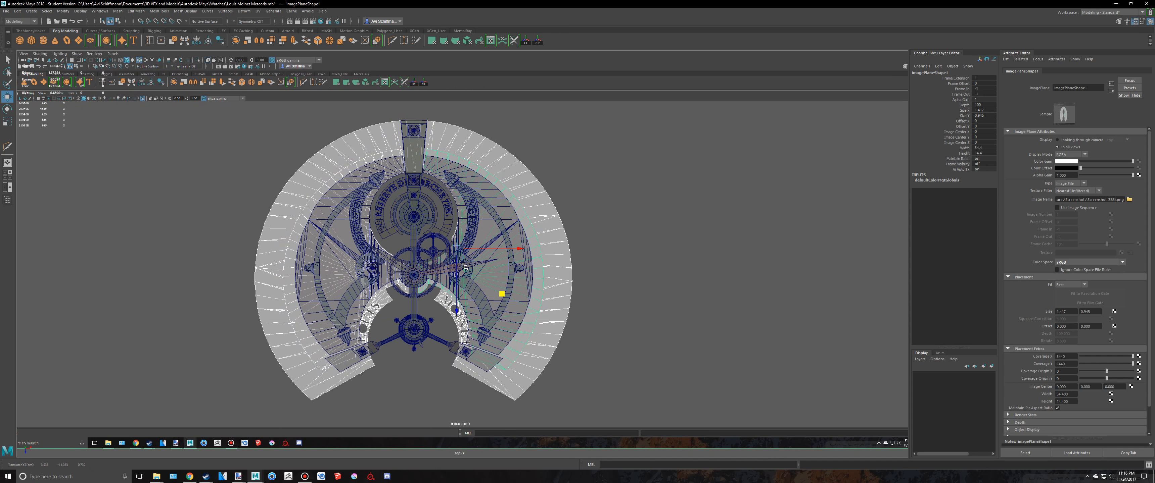
{"action": "left_click_drag", "start_coordinate": [457, 248], "coordinate": [459, 251]}
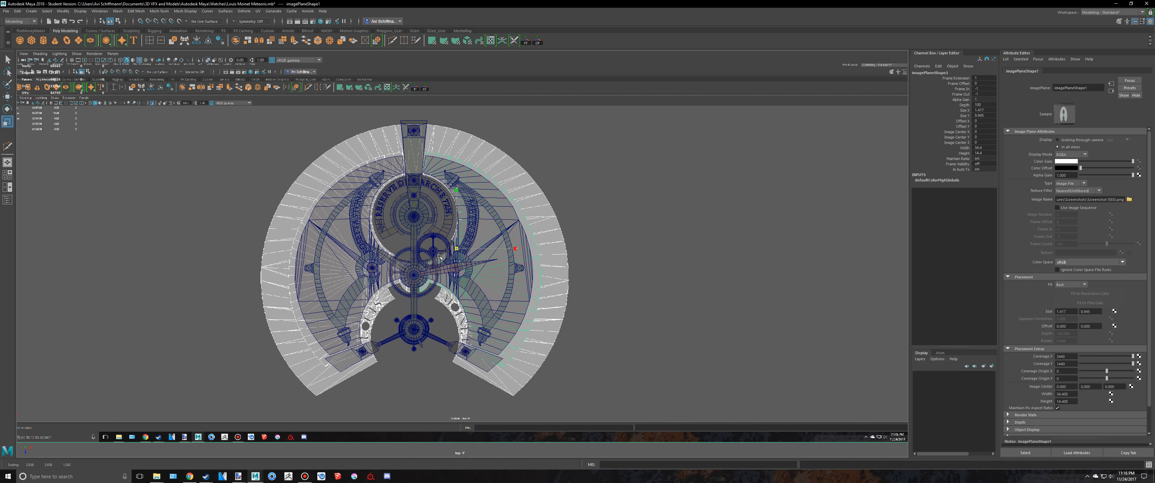
Fine-tune the image plane's position and scale so the plate's circular openings match the modelled gears and arms
{"action": "key", "text": "w"}
{"action": "left_click_drag", "start_coordinate": [505, 295], "coordinate": [497, 290]}
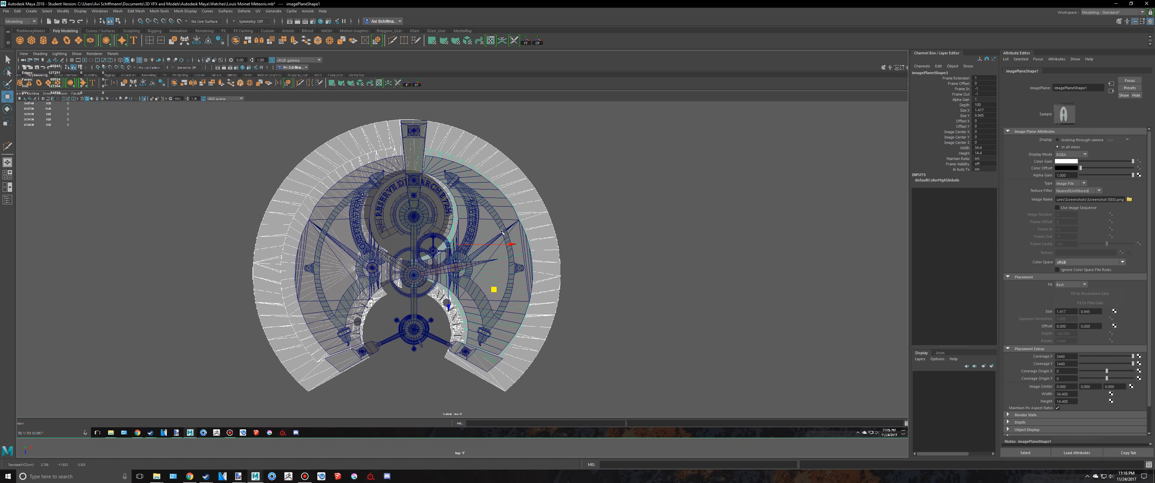
{"action": "key", "text": "r"}
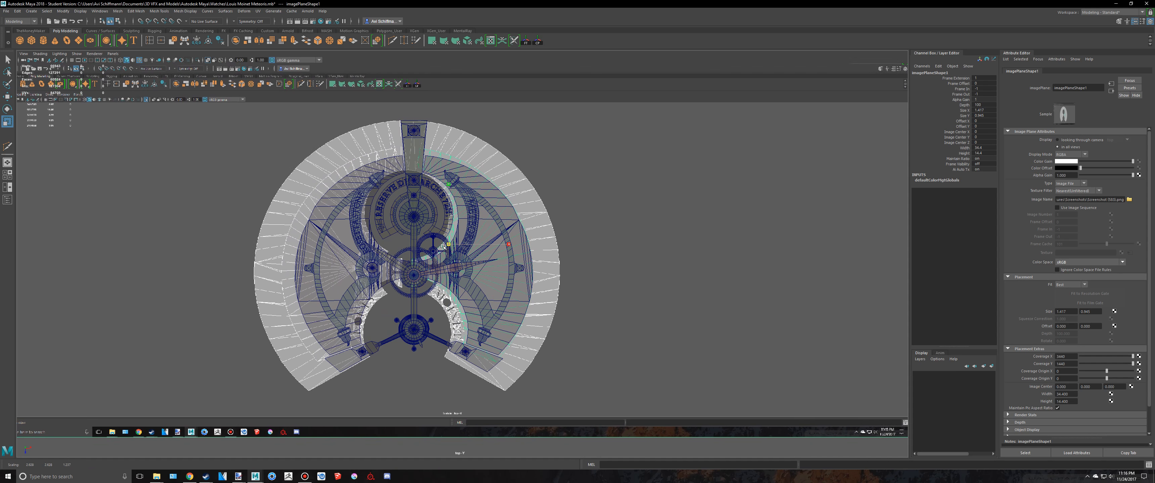
{"action": "left_click_drag", "start_coordinate": [448, 244], "coordinate": [428, 252]}
{"action": "key", "text": "w"}
{"action": "left_click_drag", "start_coordinate": [498, 290], "coordinate": [502, 293]}
{"action": "scroll", "coordinate": [495, 284], "scroll_direction": "up", "scroll_amount": 4}
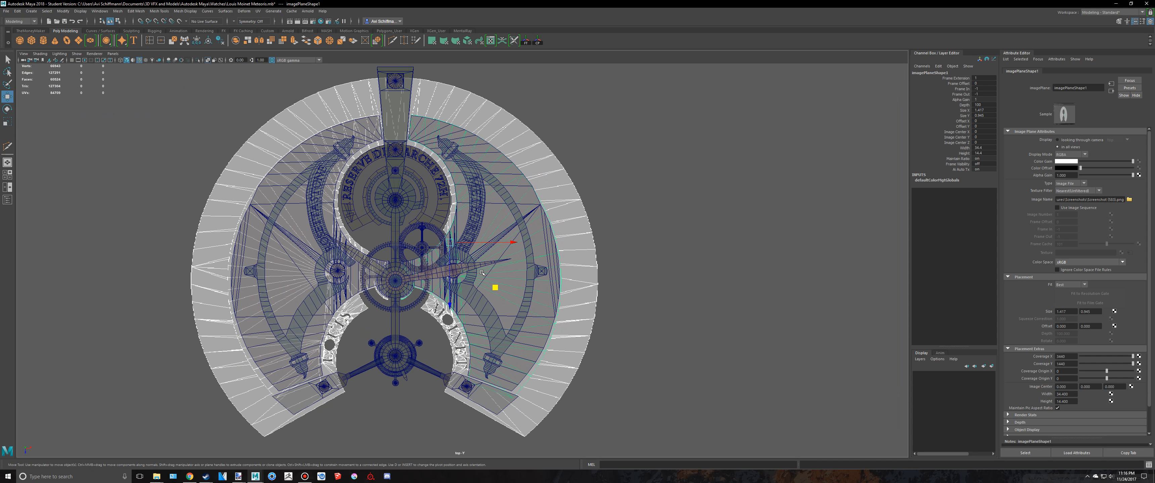
Nudge the image plane slightly to align the LOUIS and MOINET arcs with the modelled lower opening
{"action": "middle_click_drag", "start_coordinate": [485, 206], "coordinate": [499, 120], "text": "alt"}
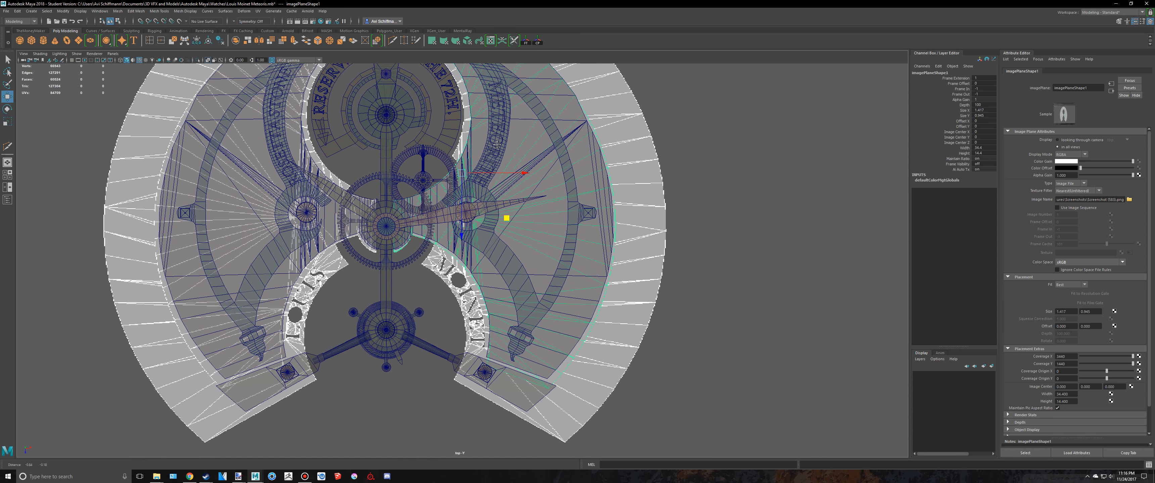
{"action": "scroll", "coordinate": [522, 268], "scroll_direction": "up", "scroll_amount": 4}
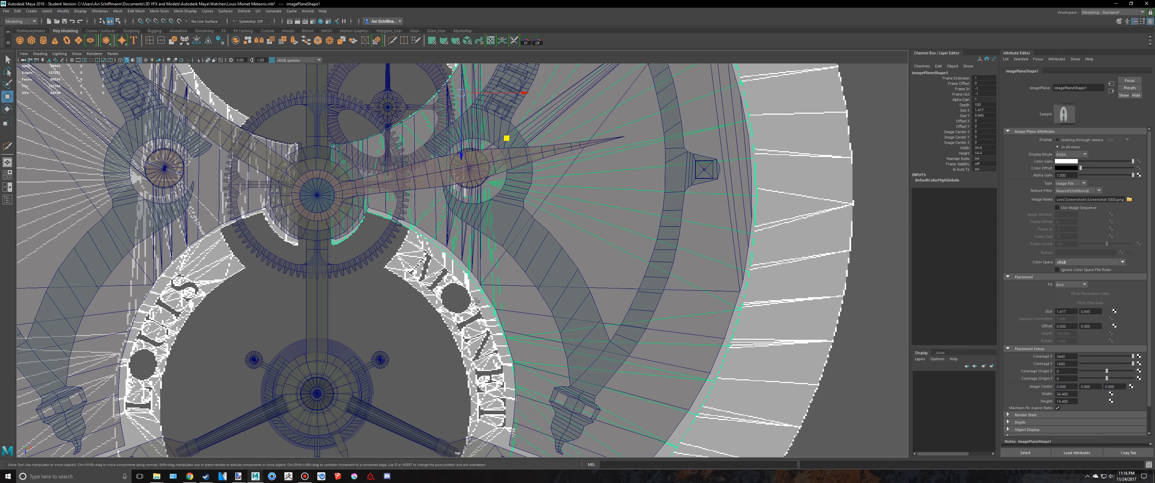
{"action": "middle_click_drag", "start_coordinate": [476, 302], "coordinate": [484, 284], "text": "alt"}
{"action": "left_click_drag", "start_coordinate": [515, 120], "coordinate": [515, 115]}
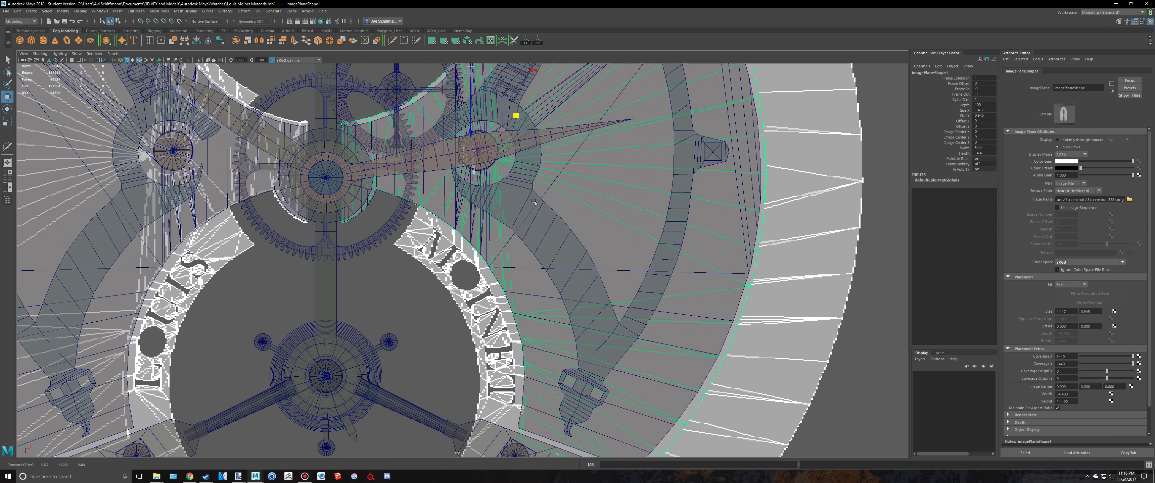
{"action": "scroll", "coordinate": [525, 435], "scroll_direction": "down", "scroll_amount": 4}
{"action": "middle_click_drag", "start_coordinate": [533, 202], "coordinate": [548, 353], "text": "alt"}
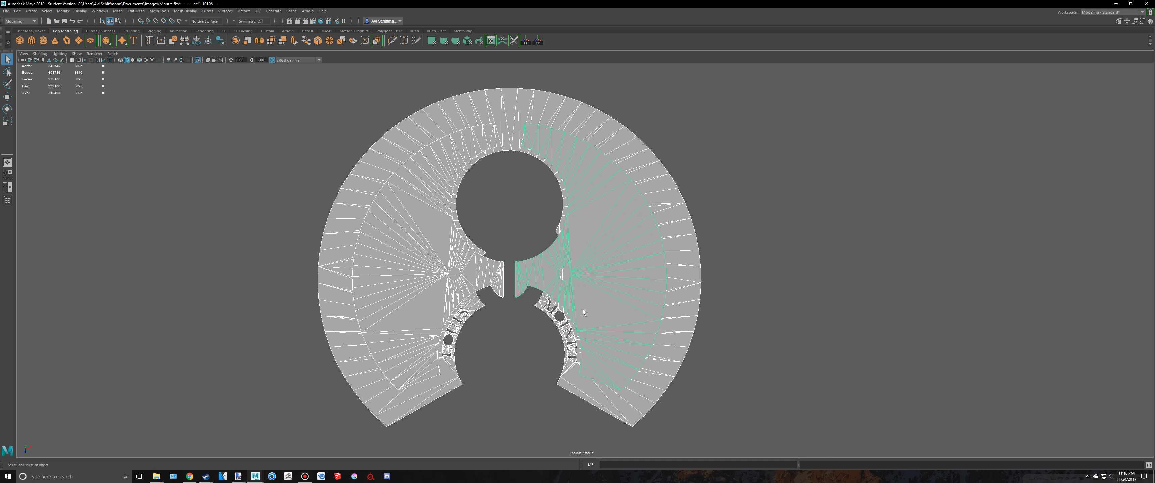
Examine the LOUIS and MOINET arcs of the reference dial plate, both isolated and within the full watch
{"action": "key", "text": "ctrl+1"}
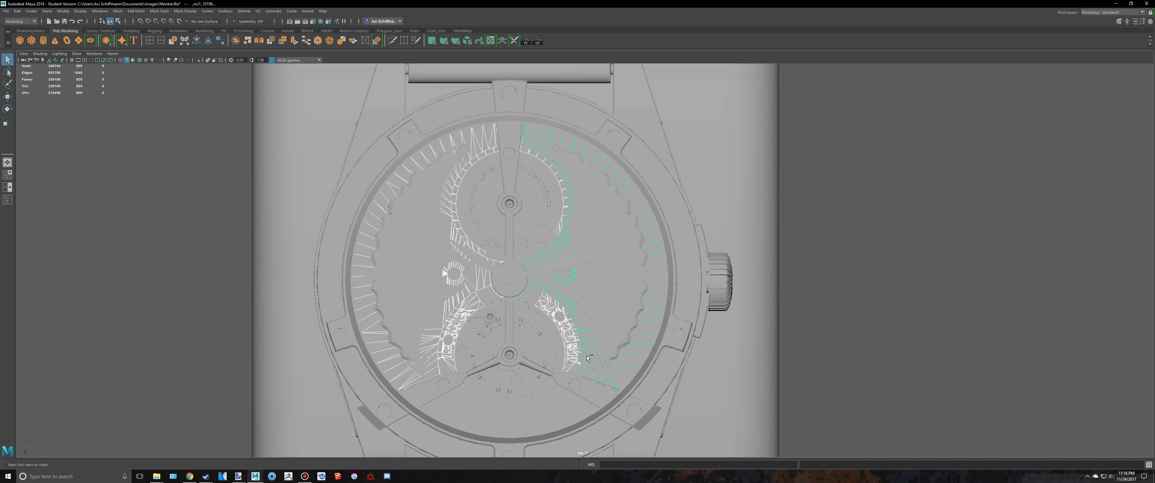
{"action": "key", "text": "ctrl+1"}
{"action": "middle_click_drag", "start_coordinate": [613, 287], "coordinate": [578, 186], "text": "alt"}
{"action": "scroll", "coordinate": [578, 185], "scroll_direction": "up", "scroll_amount": 2}
{"action": "key", "text": "ctrl+1"}
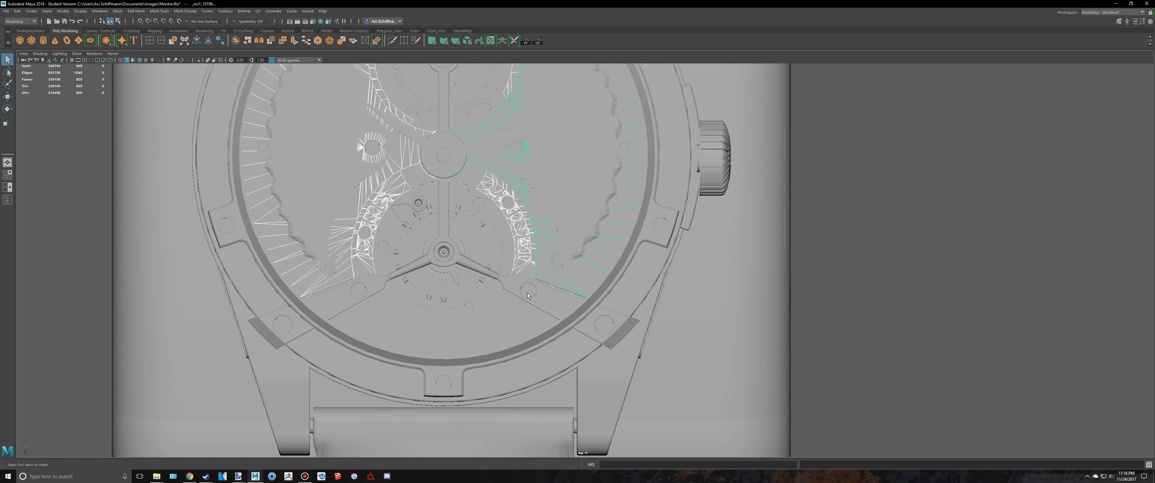
{"action": "scroll", "coordinate": [513, 261], "scroll_direction": "up", "scroll_amount": 2}
{"action": "left_click", "coordinate": [514, 260], "text": "alt"}
{"action": "key", "text": "ctrl+1"}
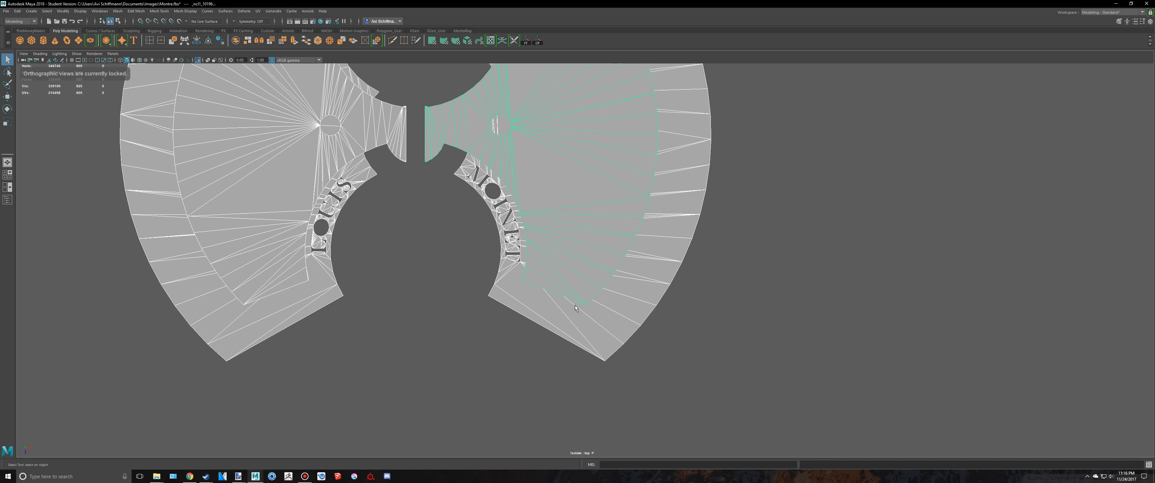
Return to the scene with the image plane, add a polygon cube and place it over the round hole in the MOINET arc
{"action": "key", "text": "alt+Tab"}
{"action": "scroll", "coordinate": [474, 245], "scroll_direction": "up", "scroll_amount": 2}
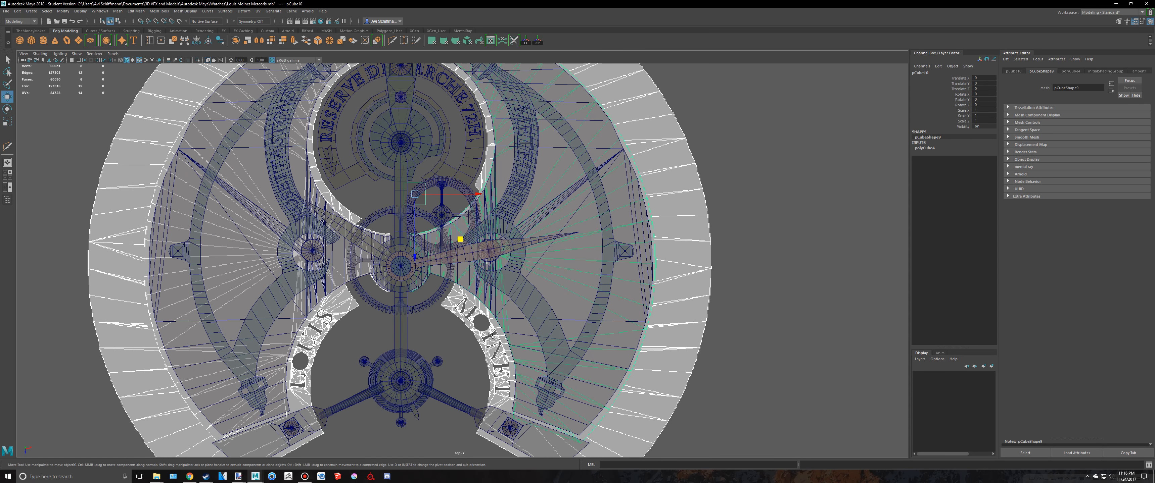
{"action": "middle_click_drag", "start_coordinate": [474, 244], "coordinate": [517, 323], "text": "alt"}
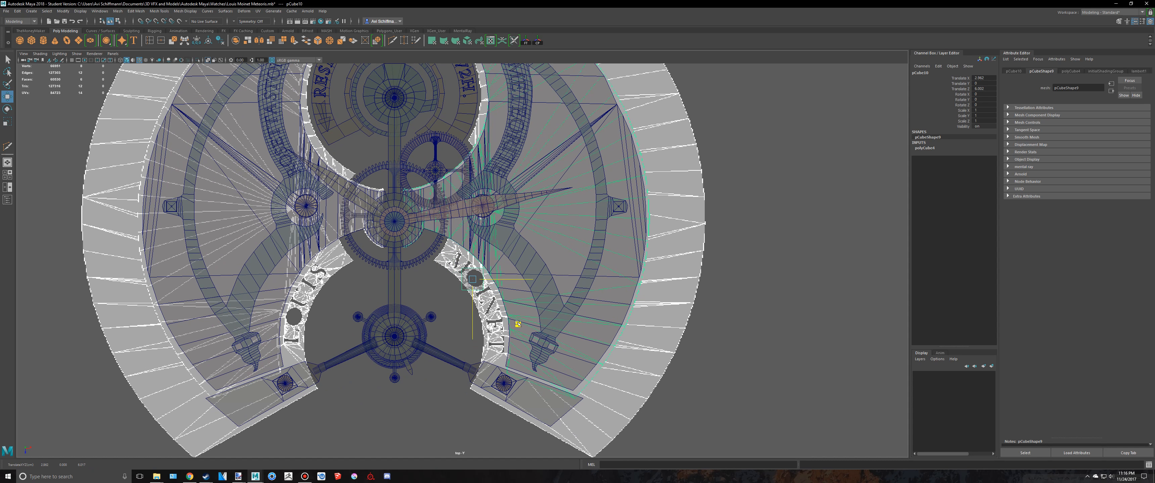
{"action": "left_click_drag", "start_coordinate": [517, 323], "coordinate": [518, 319]}
{"action": "key", "text": "f"}
{"action": "scroll", "coordinate": [503, 301], "scroll_direction": "down", "scroll_amount": 5}
{"action": "scroll", "coordinate": [457, 258], "scroll_direction": "up", "scroll_amount": 2}
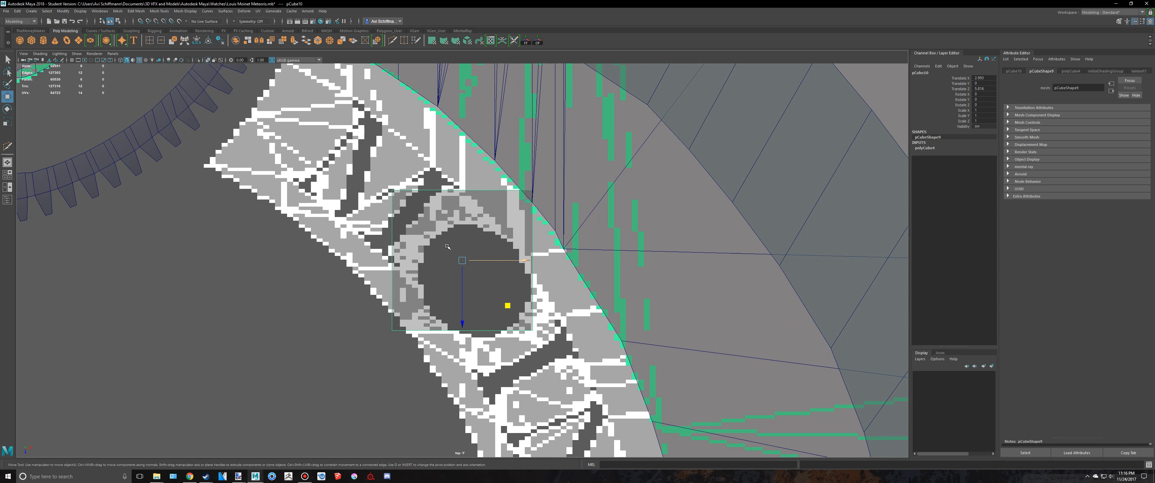
Move the cube's upper corner vertices onto the two corners at the upper end of the MOINET arc
{"action": "scroll", "coordinate": [447, 246], "scroll_direction": "down", "scroll_amount": 5}
{"action": "scroll", "coordinate": [447, 247], "scroll_direction": "up", "scroll_amount": 3}
{"action": "right_click_drag", "start_coordinate": [447, 246], "coordinate": [420, 245]}
{"action": "scroll", "coordinate": [430, 247], "scroll_direction": "up", "scroll_amount": 3}
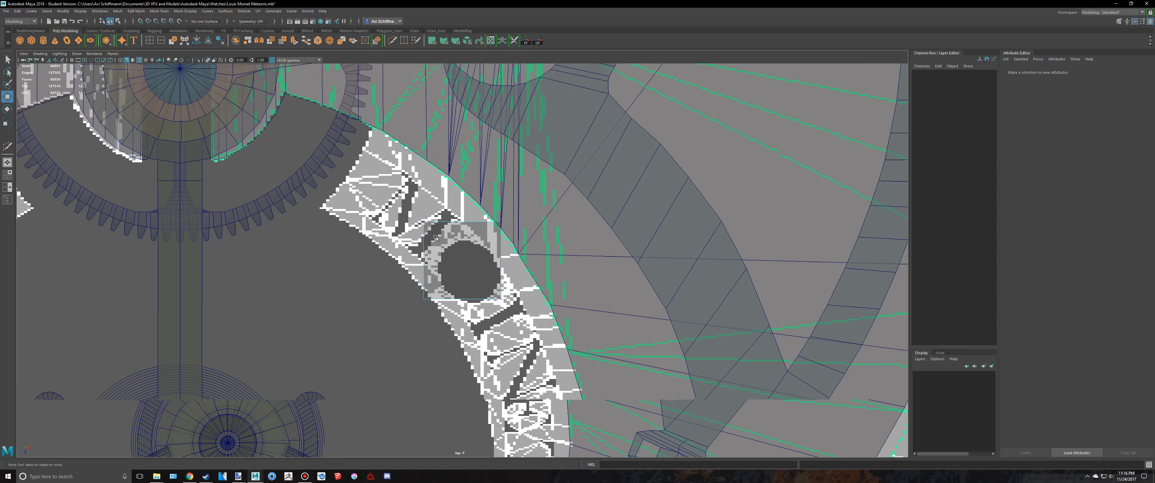
{"action": "left_click", "coordinate": [536, 259]}
{"action": "middle_click_drag", "start_coordinate": [548, 266], "coordinate": [413, 168]}
{"action": "key", "text": "q"}
{"action": "key", "text": "w"}
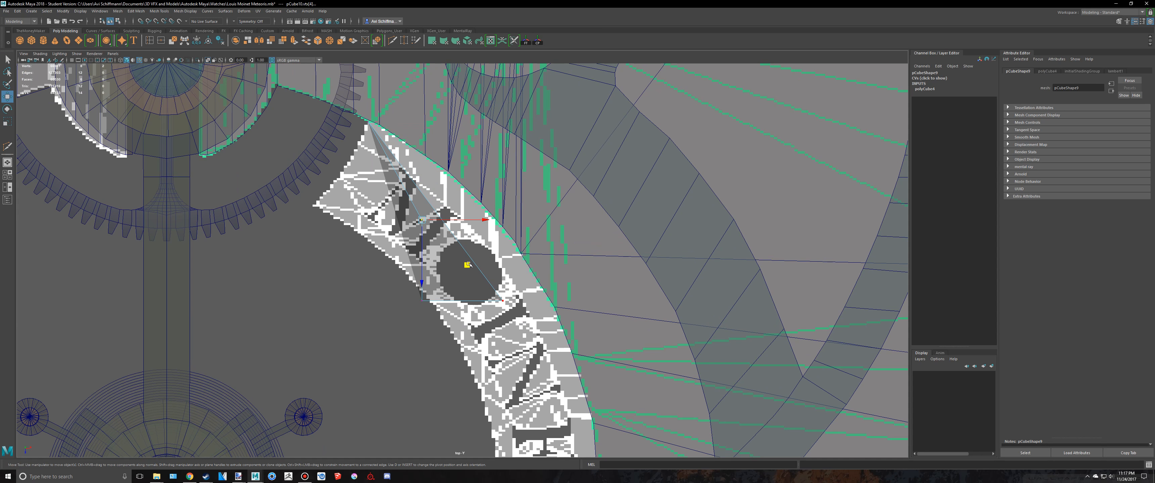
{"action": "middle_click_drag", "start_coordinate": [467, 263], "coordinate": [359, 246]}
Move the cube's outer corner vertices to line up with the outer edge of the MOINET arc
{"action": "key", "text": "q"}
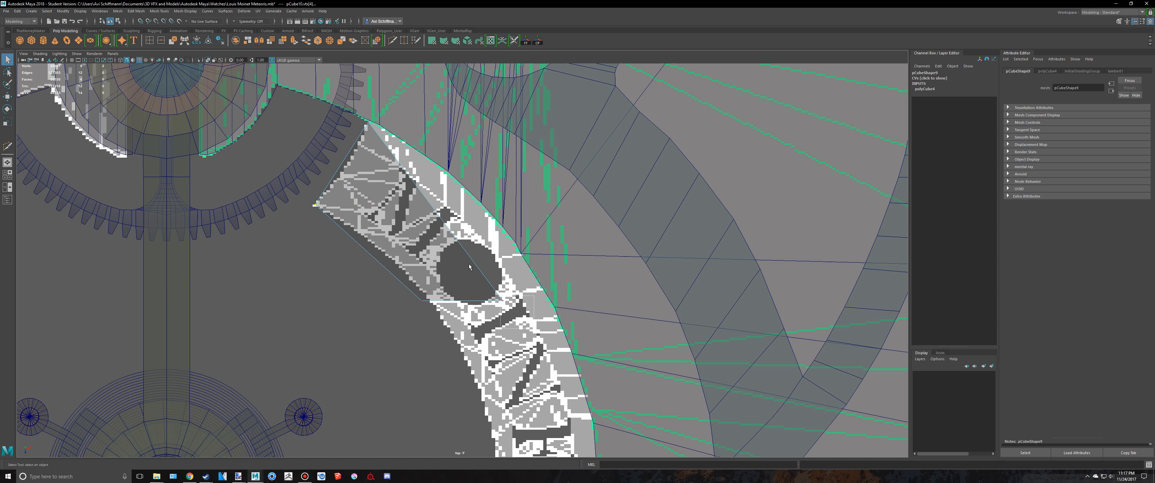
{"action": "left_click_drag", "start_coordinate": [487, 286], "coordinate": [519, 317]}
{"action": "key", "text": "w"}
{"action": "left_click_drag", "start_coordinate": [547, 348], "coordinate": [478, 201]}
{"action": "scroll", "coordinate": [474, 191], "scroll_direction": "up", "scroll_amount": 3}
{"action": "middle_click_drag", "start_coordinate": [475, 191], "coordinate": [509, 326], "text": "alt"}
{"action": "key", "text": "q"}
{"action": "left_click_drag", "start_coordinate": [351, 193], "coordinate": [423, 250]}
{"action": "key", "text": "w"}
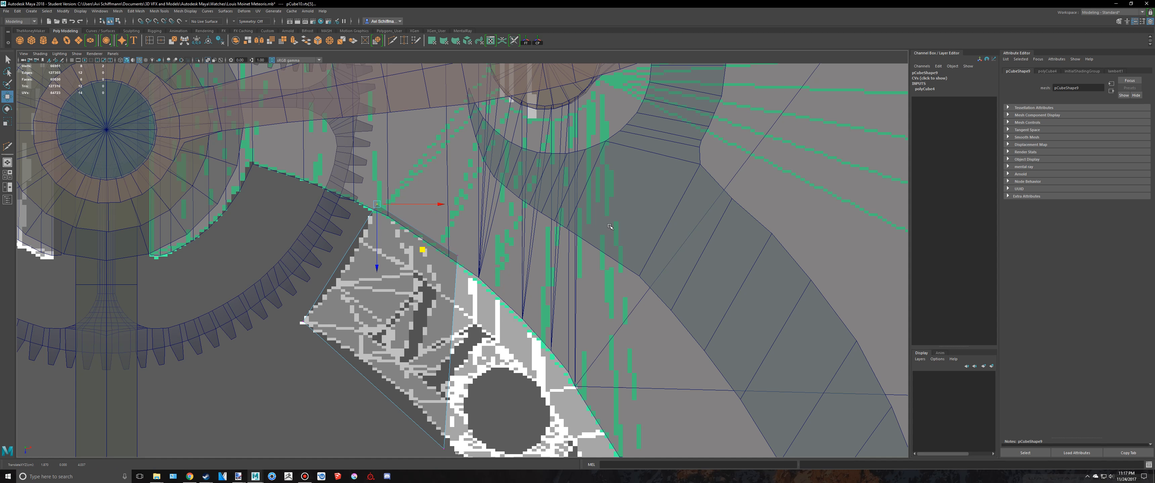
Pull the cube's lower inner vertices back along the MOINET arc's inner edge, and switch to face selection
{"action": "middle_click_drag", "start_coordinate": [609, 227], "coordinate": [574, 94], "text": "alt"}
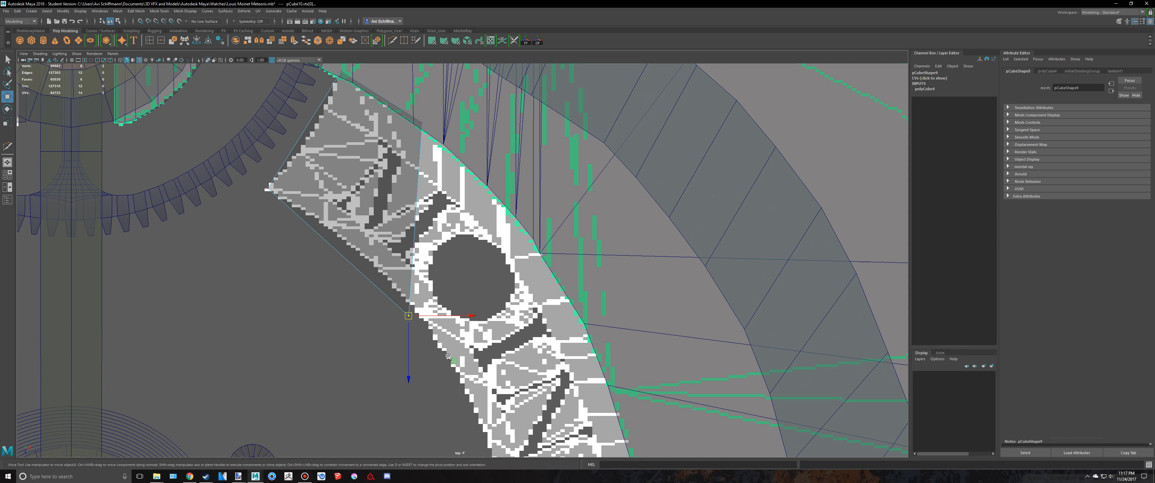
{"action": "middle_click_drag", "start_coordinate": [443, 336], "coordinate": [386, 281]}
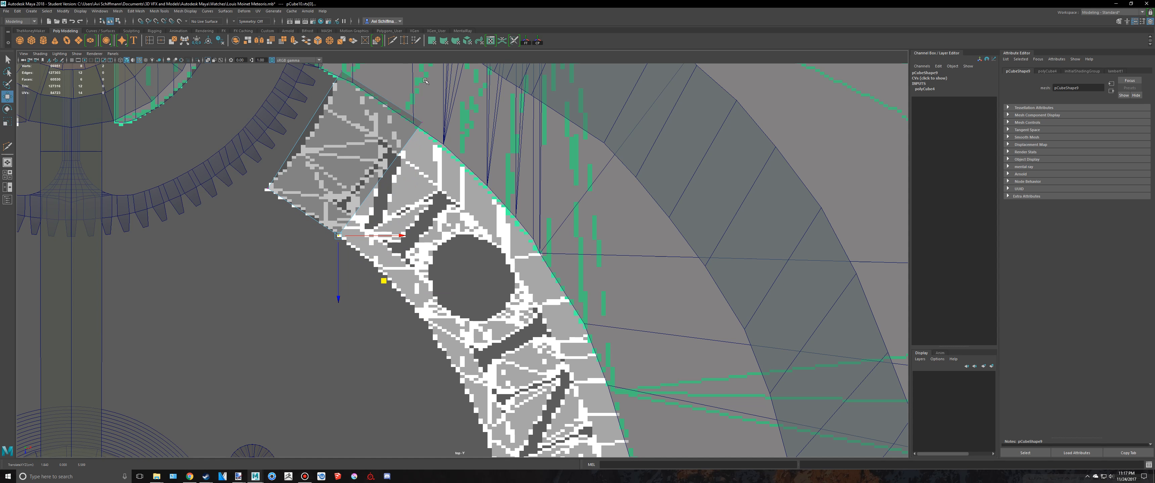
{"action": "key", "text": "q"}
{"action": "right_click_drag", "start_coordinate": [371, 156], "coordinate": [370, 179]}
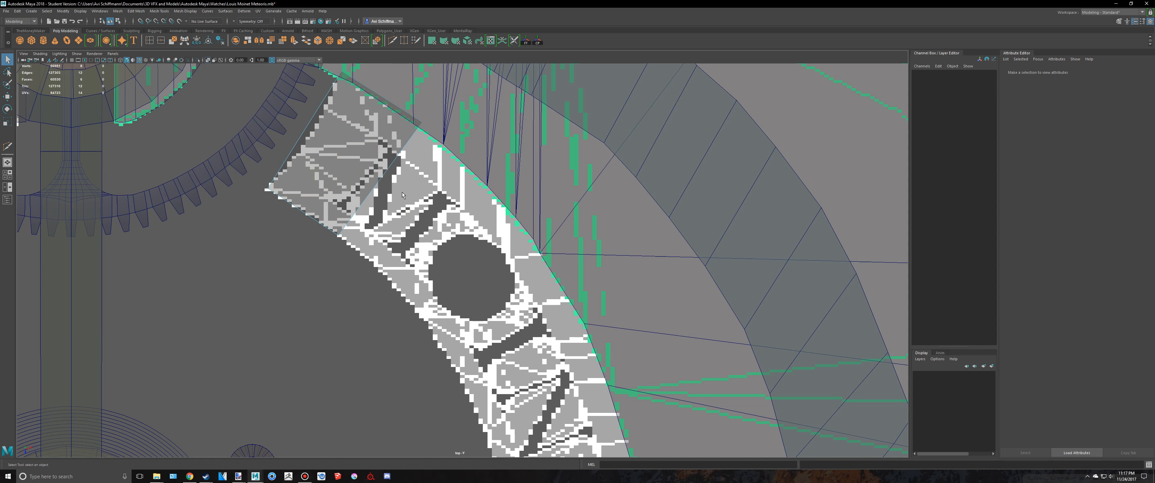
Select the block's end face facing the round hole and extrude it a short way along the MOINET arc
{"action": "left_click_drag", "start_coordinate": [389, 176], "coordinate": [355, 148]}
{"action": "key", "text": "space"}
{"action": "key", "text": "f"}
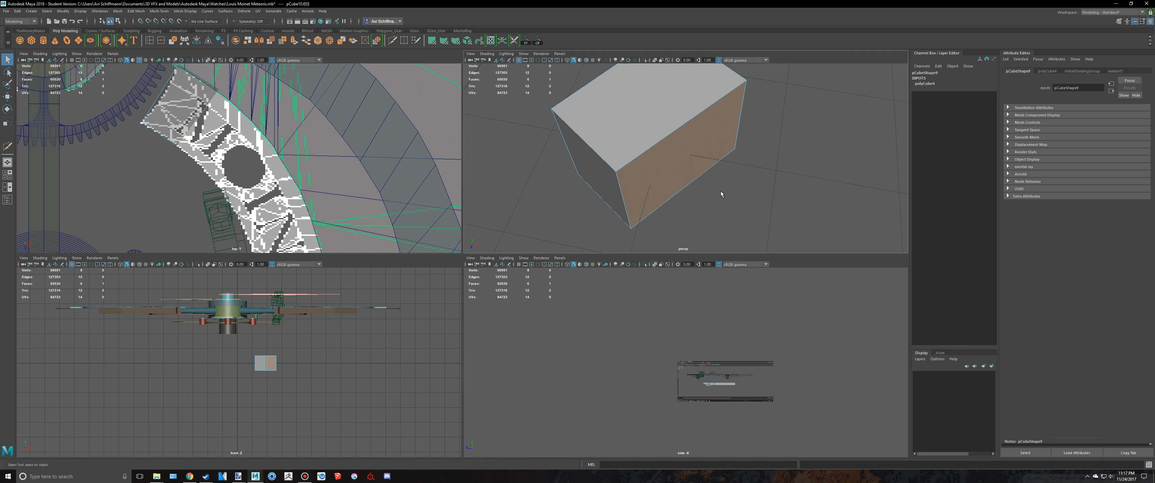
{"action": "left_click_drag", "start_coordinate": [723, 195], "coordinate": [715, 185], "text": "alt"}
{"action": "key", "text": "space"}
{"action": "scroll", "coordinate": [378, 222], "scroll_direction": "down", "scroll_amount": 8}
{"action": "scroll", "coordinate": [417, 245], "scroll_direction": "up", "scroll_amount": 8}
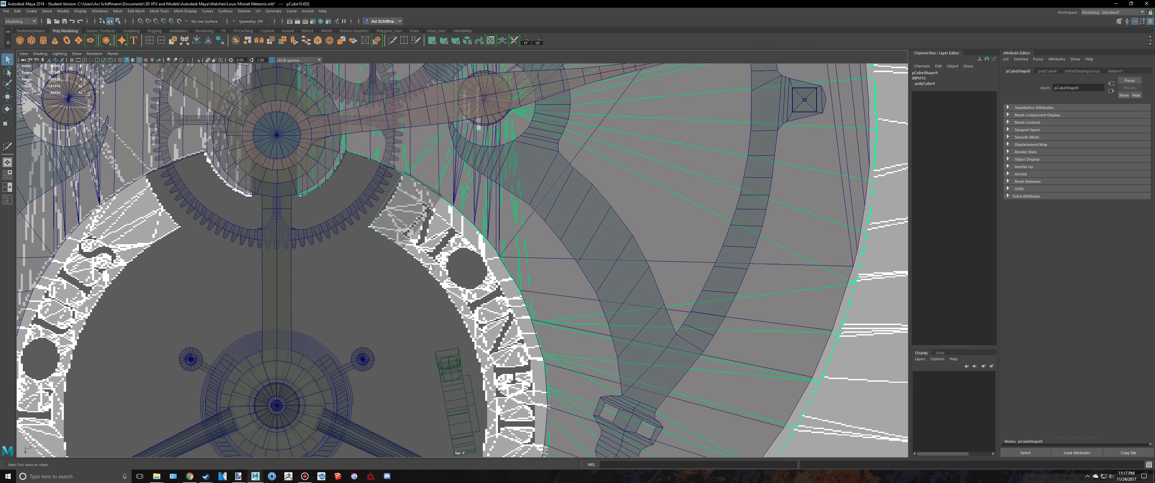
{"action": "key", "text": "ctrl+e"}
{"action": "left_click_drag", "start_coordinate": [444, 242], "coordinate": [456, 254]}
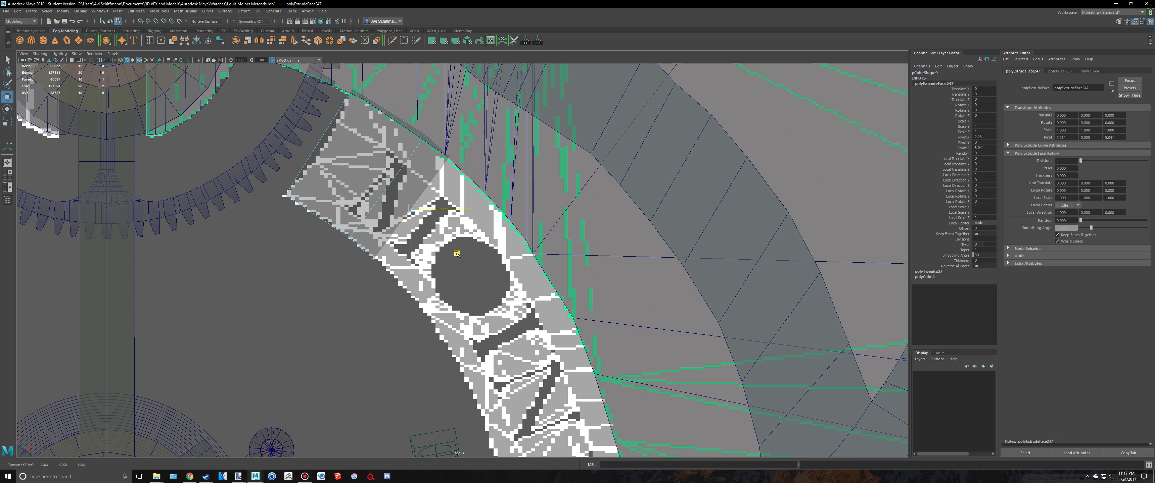
Extrude the end face in further sections along the arc, carrying the strip past the round hole
{"action": "key", "text": "ctrl+e"}
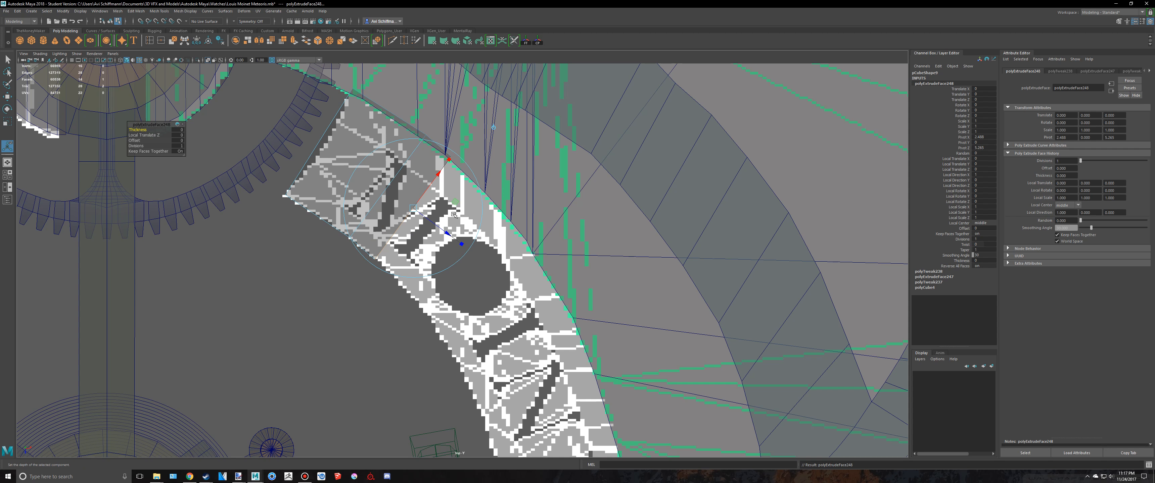
{"action": "left_click_drag", "start_coordinate": [455, 203], "coordinate": [529, 307]}
{"action": "key", "text": "ctrl+e"}
{"action": "key", "text": "ctrl+e"}
{"action": "key", "text": "ctrl+e"}
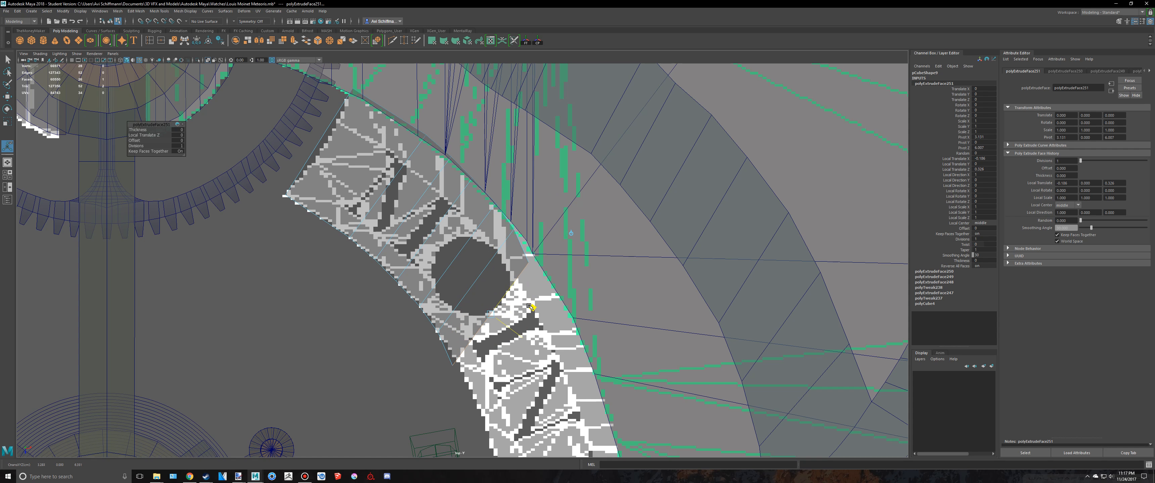
Continue extruding the end face along the arc past the letters I and N
{"action": "middle_click_drag", "start_coordinate": [546, 244], "coordinate": [541, 208], "text": "alt"}
{"action": "key", "text": "ctrl+e"}
{"action": "left_click_drag", "start_coordinate": [541, 208], "coordinate": [589, 327]}
{"action": "key", "text": "ctrl+e"}
{"action": "key", "text": "ctrl+e"}
{"action": "key", "text": "ctrl+e"}
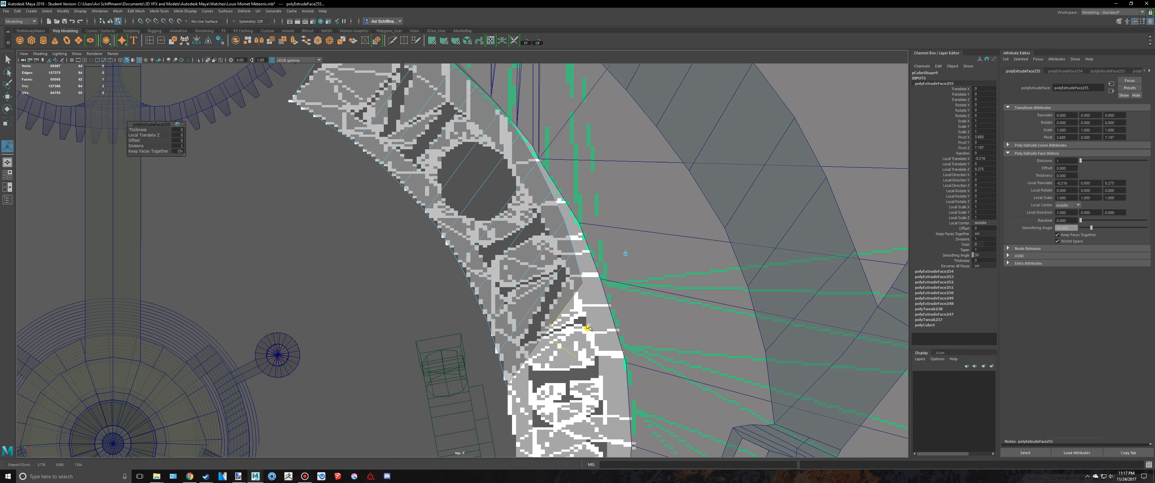
Extrude two more short sections from below the letter N alongside the letter E, following the arc's curve
{"action": "middle_click_drag", "start_coordinate": [599, 286], "coordinate": [616, 181], "text": "alt"}
{"action": "key", "text": "ctrl+e"}
{"action": "left_click_drag", "start_coordinate": [602, 229], "coordinate": [608, 268]}
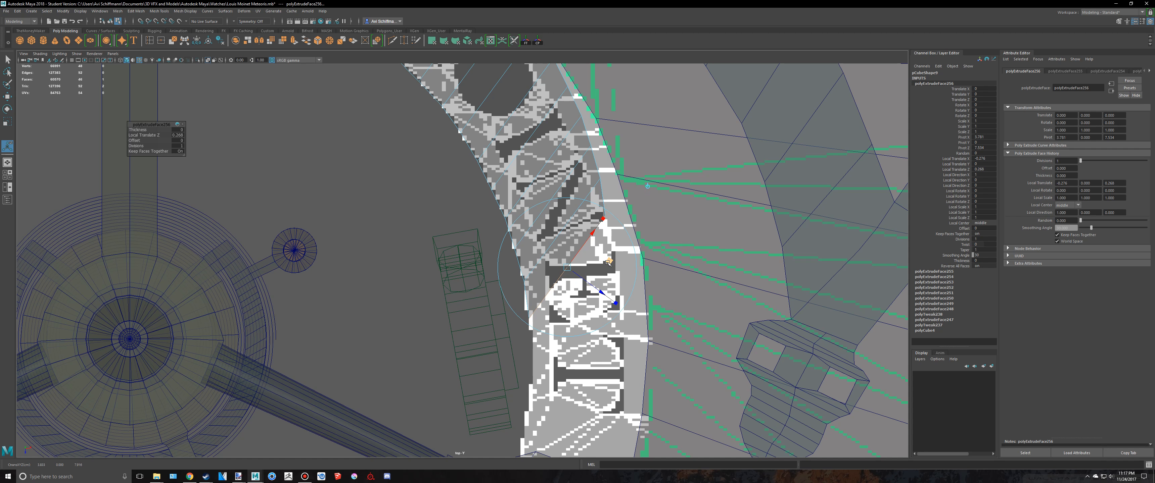
{"action": "key", "text": "ctrl+e"}
{"action": "left_click_drag", "start_coordinate": [608, 262], "coordinate": [615, 293]}
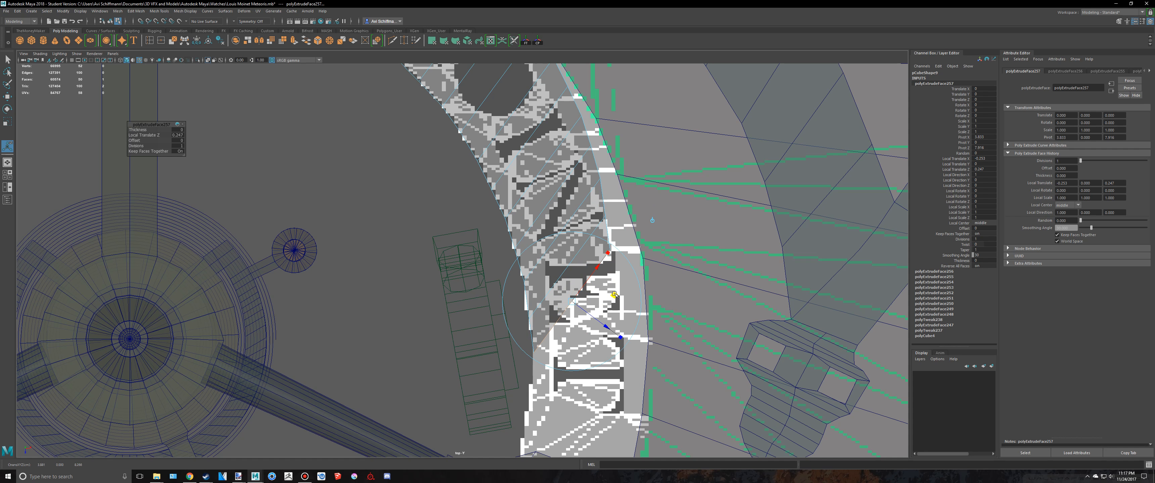
{"action": "middle_click_drag", "start_coordinate": [619, 283], "coordinate": [621, 235], "text": "alt"}
{"action": "right_click_drag", "start_coordinate": [621, 234], "coordinate": [641, 244], "text": "alt"}
{"action": "left_click_drag", "start_coordinate": [643, 247], "coordinate": [642, 249]}
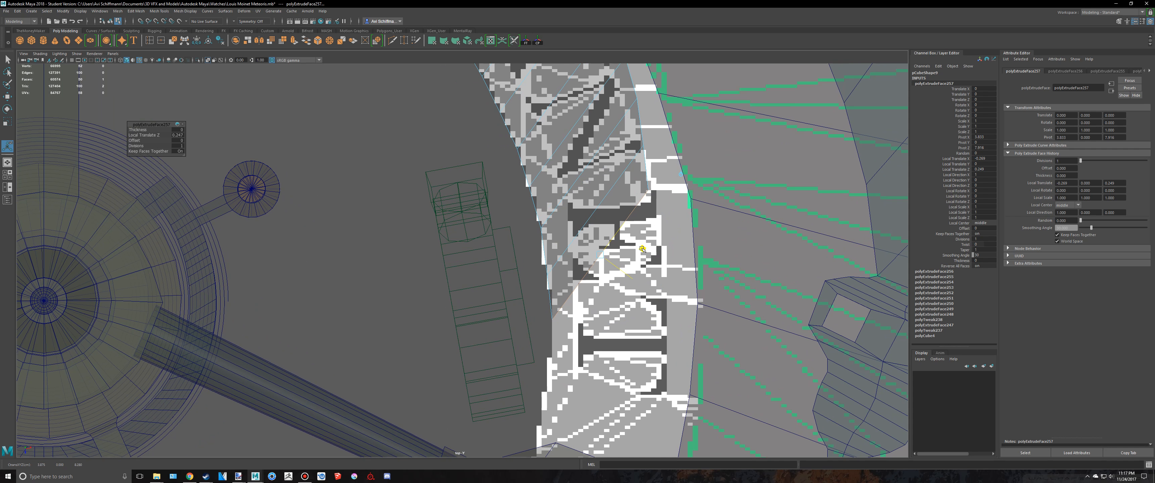
Switch to vertex selection and adjust the strip's inner end vertices along the arc's inner edge beside the letter E
{"action": "key", "text": "q"}
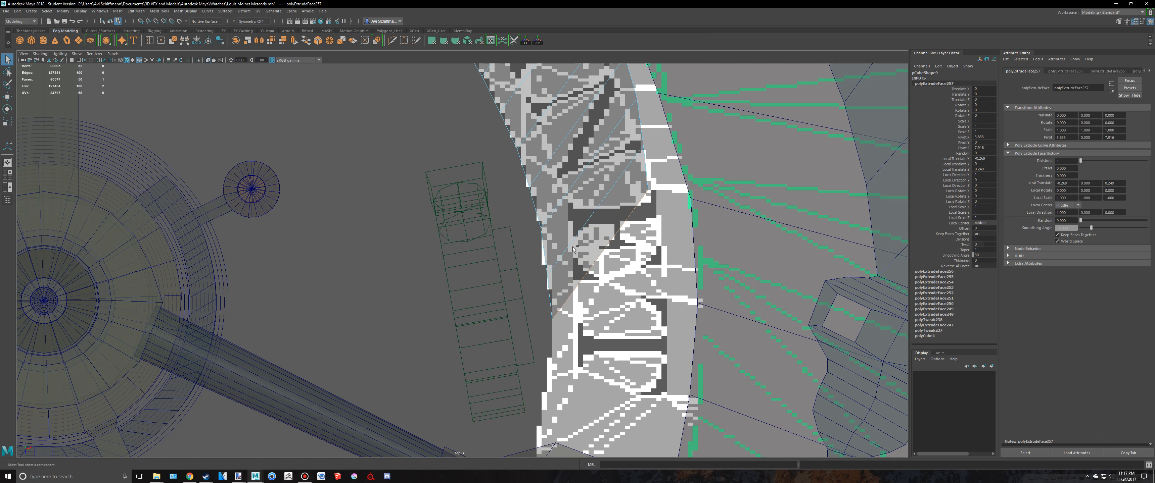
{"action": "right_click_drag", "start_coordinate": [572, 246], "coordinate": [540, 247]}
{"action": "right_click_drag", "start_coordinate": [540, 248], "coordinate": [558, 261], "text": "alt"}
{"action": "left_click", "coordinate": [592, 290]}
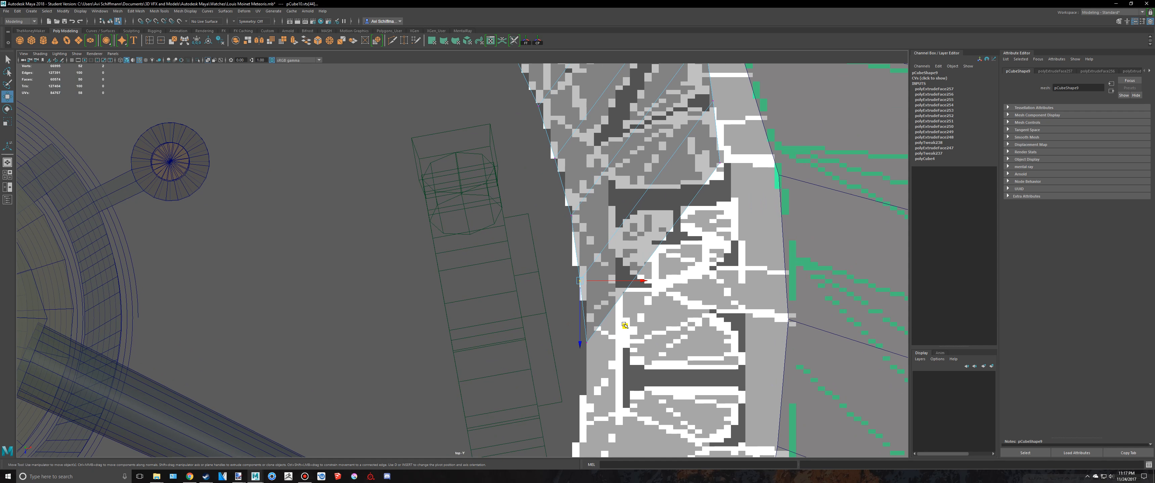
{"action": "key", "text": "w"}
{"action": "scroll", "coordinate": [627, 318], "scroll_direction": "down", "scroll_amount": 5}
{"action": "scroll", "coordinate": [524, 227], "scroll_direction": "up", "scroll_amount": 1}
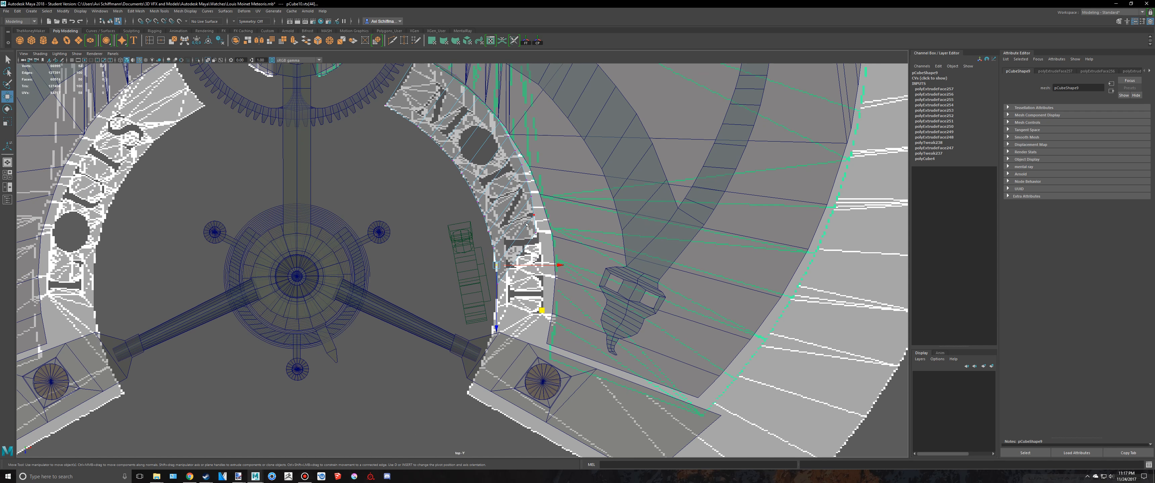
Switch back to face selection and extrude the end face down past the letter E toward the T
{"action": "key", "text": "q"}
{"action": "right_click_drag", "start_coordinate": [483, 154], "coordinate": [489, 176]}
{"action": "scroll", "coordinate": [613, 289], "scroll_direction": "up", "scroll_amount": 4}
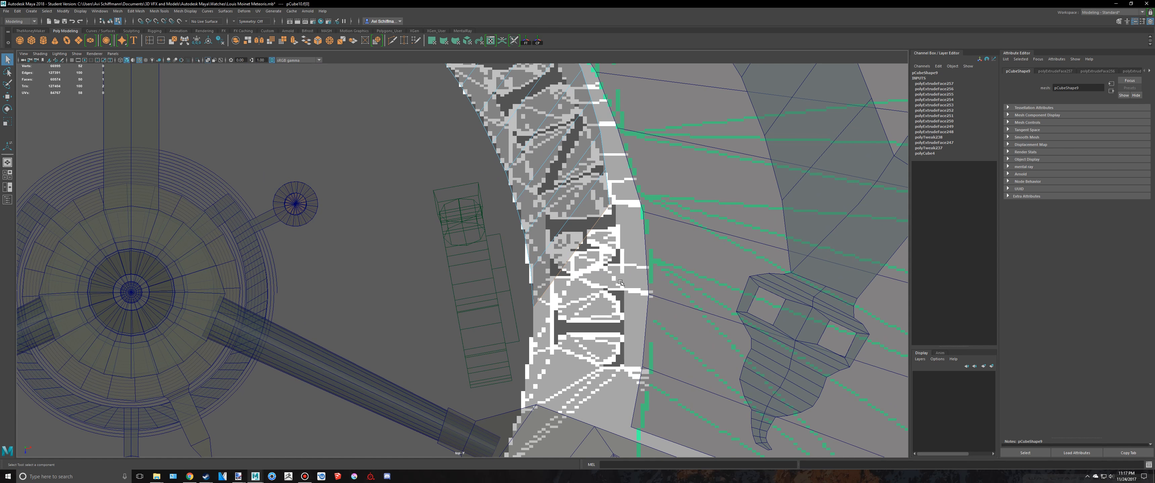
{"action": "key", "text": "ctrl+e"}
{"action": "left_click_drag", "start_coordinate": [610, 245], "coordinate": [607, 324]}
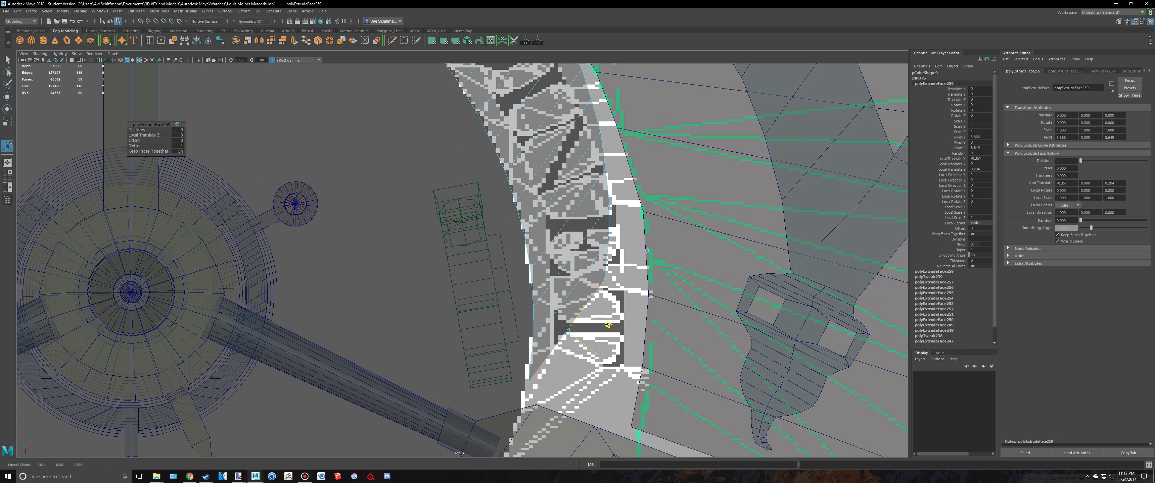
Extrude the end face past the letter T and onto the plate area beside the round screw
{"action": "middle_click_drag", "start_coordinate": [627, 295], "coordinate": [666, 203], "text": "alt"}
{"action": "key", "text": "ctrl+e"}
{"action": "left_click_drag", "start_coordinate": [647, 235], "coordinate": [635, 287]}
{"action": "middle_click_drag", "start_coordinate": [634, 288], "coordinate": [658, 199], "text": "alt"}
{"action": "key", "text": "ctrl+e"}
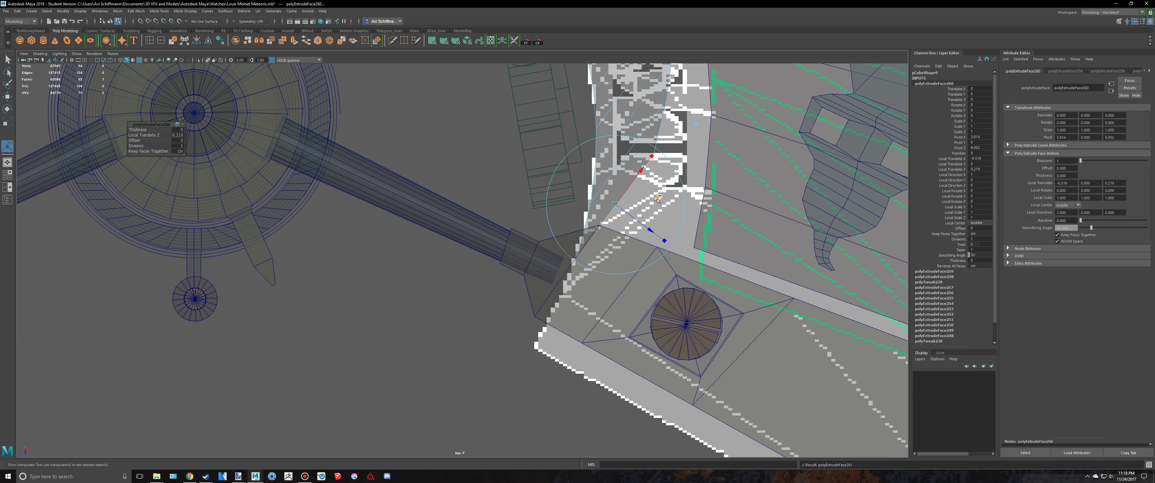
{"action": "left_click_drag", "start_coordinate": [657, 199], "coordinate": [615, 291]}
{"action": "key", "text": "ctrl+e"}
Select the strip's inner end vertices and move them down to the lower edge of the dial plate
{"action": "key", "text": "q"}
{"action": "right_click_drag", "start_coordinate": [632, 187], "coordinate": [604, 187]}
{"action": "scroll", "coordinate": [628, 225], "scroll_direction": "up", "scroll_amount": 2}
{"action": "left_click_drag", "start_coordinate": [662, 275], "coordinate": [627, 238]}
{"action": "key", "text": "w"}
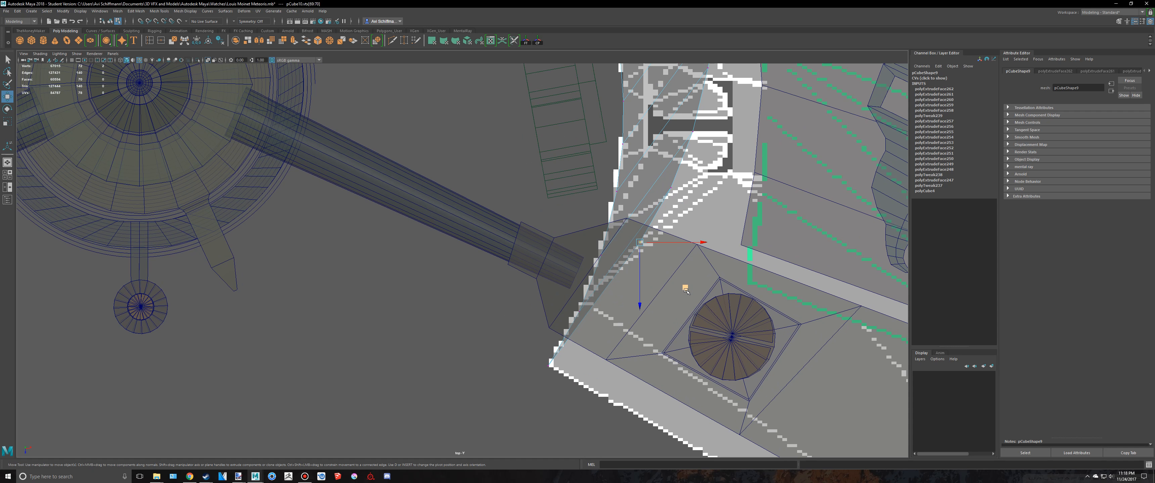
{"action": "middle_click_drag", "start_coordinate": [685, 290], "coordinate": [696, 445]}
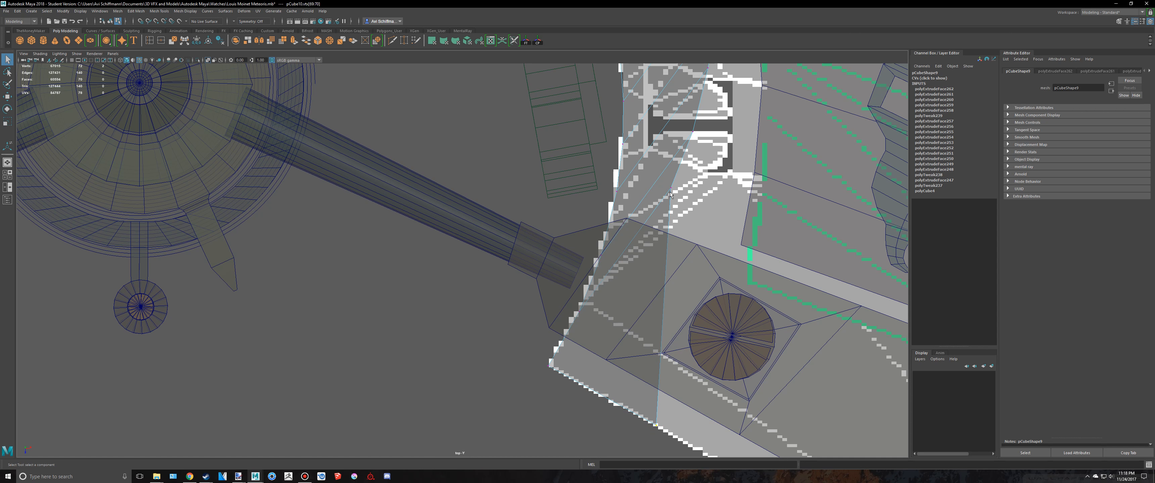
Move the strip's outer vertices below the letter T down toward the round screw
{"action": "left_click", "coordinate": [671, 194]}
{"action": "key", "text": "w"}
{"action": "middle_click_drag", "start_coordinate": [714, 234], "coordinate": [723, 415]}
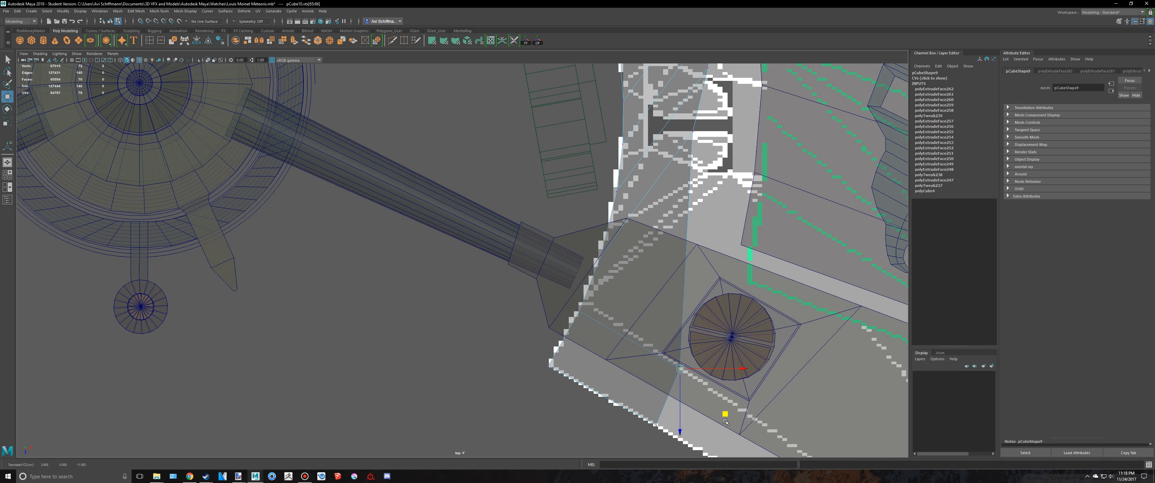
{"action": "middle_click_drag", "start_coordinate": [710, 140], "coordinate": [712, 199], "text": "alt"}
{"action": "left_click_drag", "start_coordinate": [704, 222], "coordinate": [708, 391]}
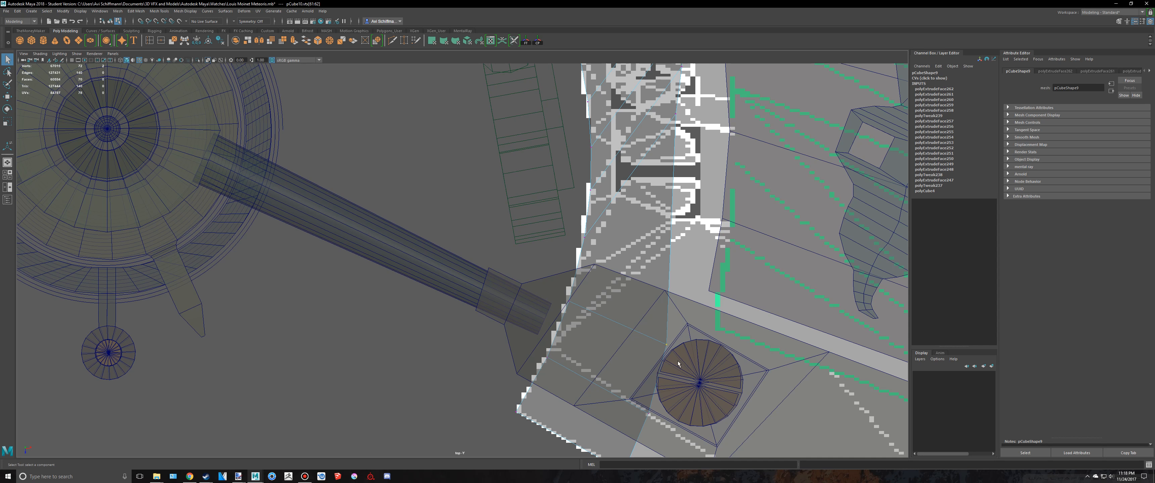
Pull the outer vertices beside the letter T to the arc's outer edge and shift the next ones over the round screw
{"action": "left_click_drag", "start_coordinate": [664, 101], "coordinate": [665, 103]}
{"action": "key", "text": "w"}
{"action": "middle_click_drag", "start_coordinate": [715, 182], "coordinate": [745, 192], "text": "alt"}
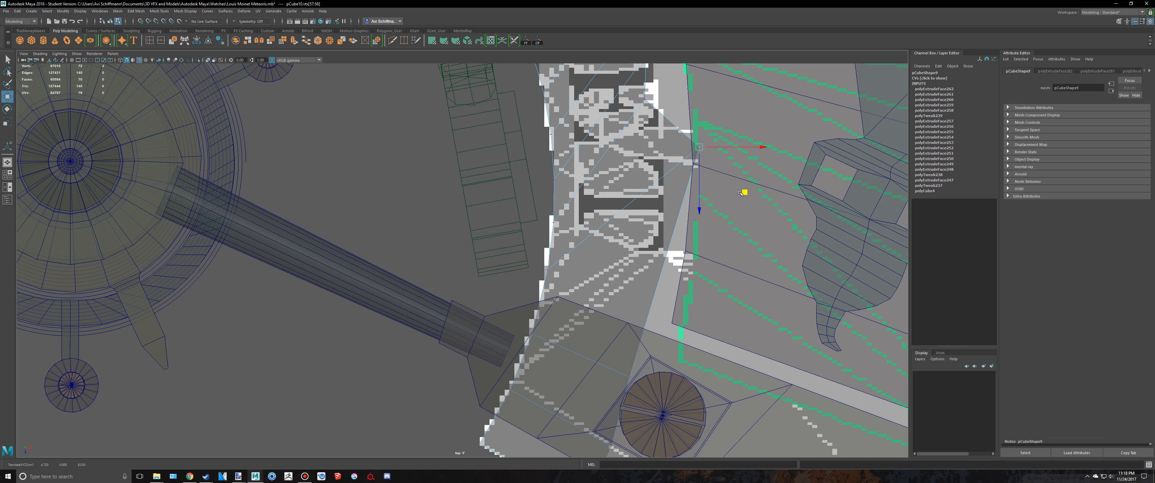
{"action": "middle_click_drag", "start_coordinate": [638, 343], "coordinate": [642, 300], "text": "alt"}
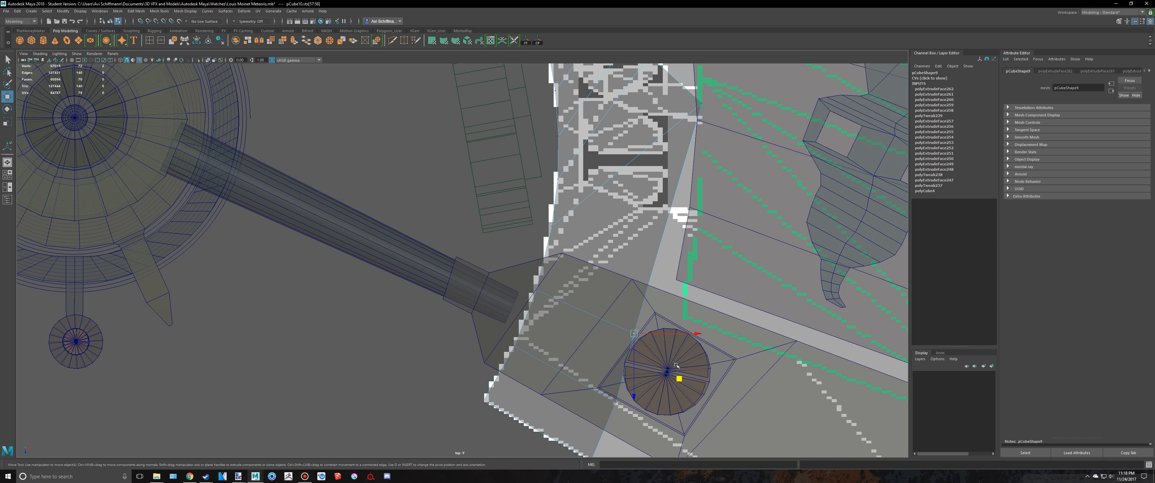
{"action": "middle_click_drag", "start_coordinate": [681, 382], "coordinate": [726, 399]}
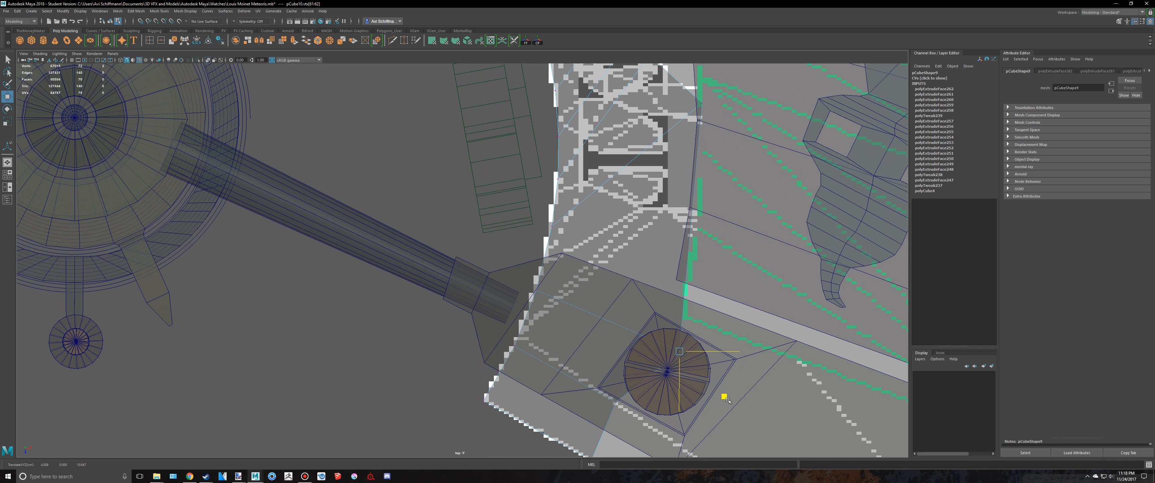
Move the strip's two end corners below the round screw, placing the lower one on the plate's bottom edge
{"action": "middle_click_drag", "start_coordinate": [714, 343], "coordinate": [700, 263], "text": "alt"}
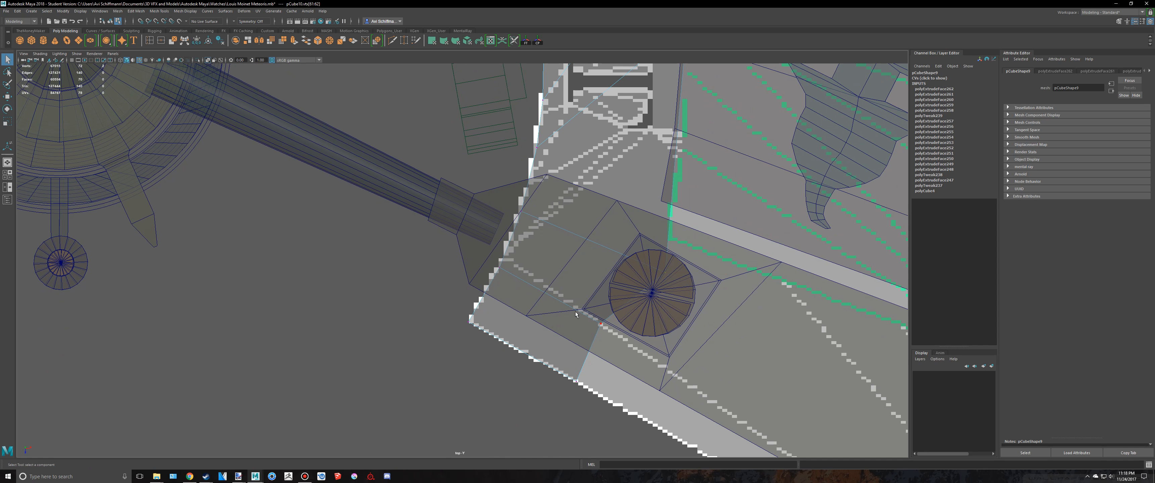
{"action": "left_click_drag", "start_coordinate": [643, 318], "coordinate": [582, 355]}
{"action": "left_click_drag", "start_coordinate": [646, 368], "coordinate": [698, 398]}
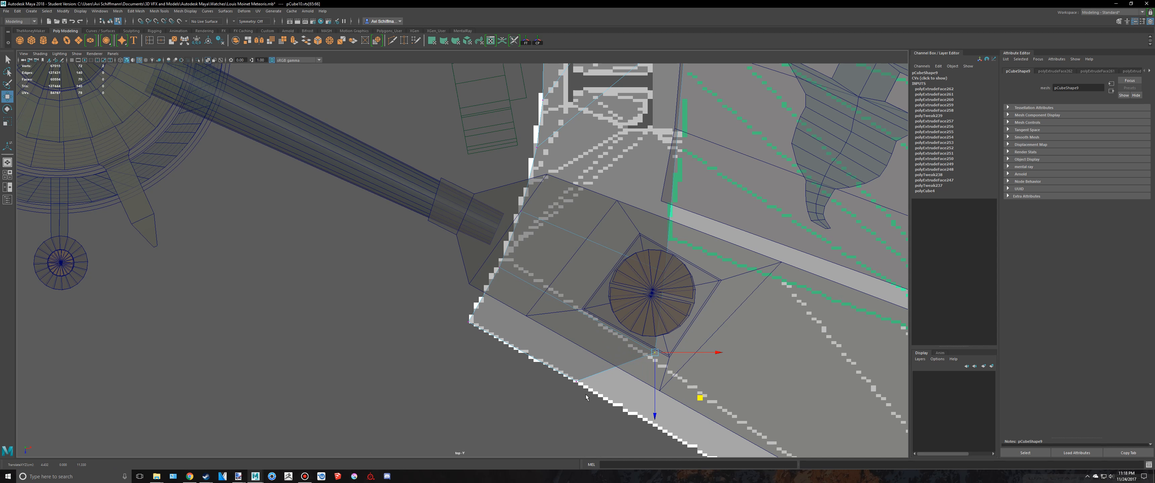
{"action": "key", "text": "q"}
{"action": "left_click_drag", "start_coordinate": [560, 366], "coordinate": [609, 427]}
{"action": "middle_click_drag", "start_coordinate": [640, 427], "coordinate": [598, 364], "text": "alt"}
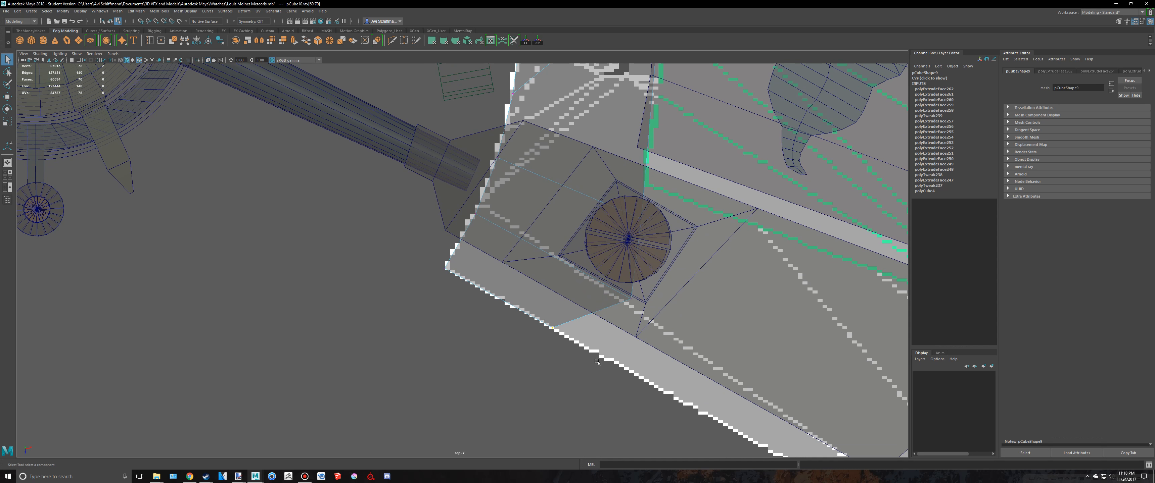
{"action": "key", "text": "w"}
{"action": "left_click_drag", "start_coordinate": [598, 370], "coordinate": [665, 412]}
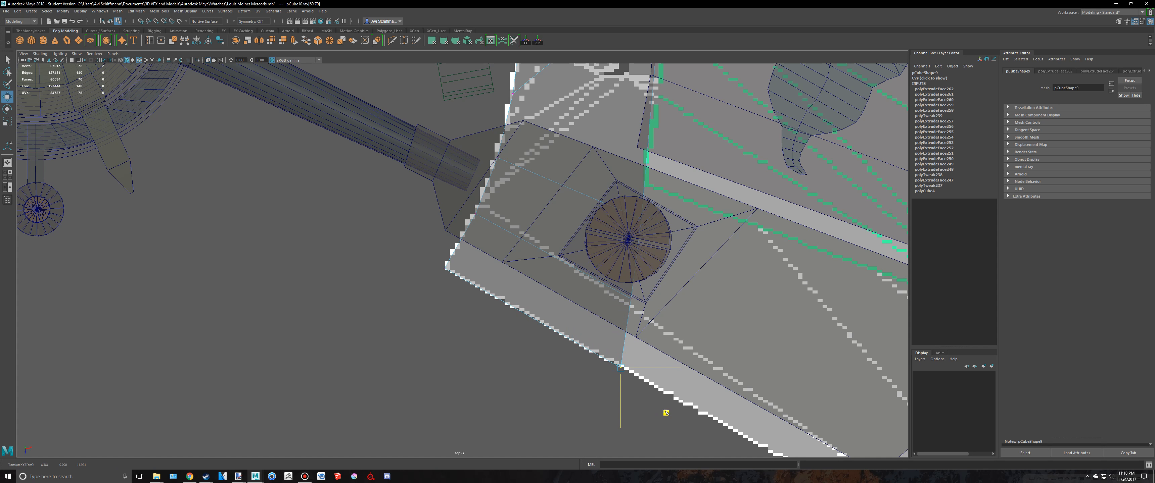
Move the strip's outer vertices beside the letter E out onto the arc's outer edge
{"action": "middle_click_drag", "start_coordinate": [609, 157], "coordinate": [523, 344], "text": "alt"}
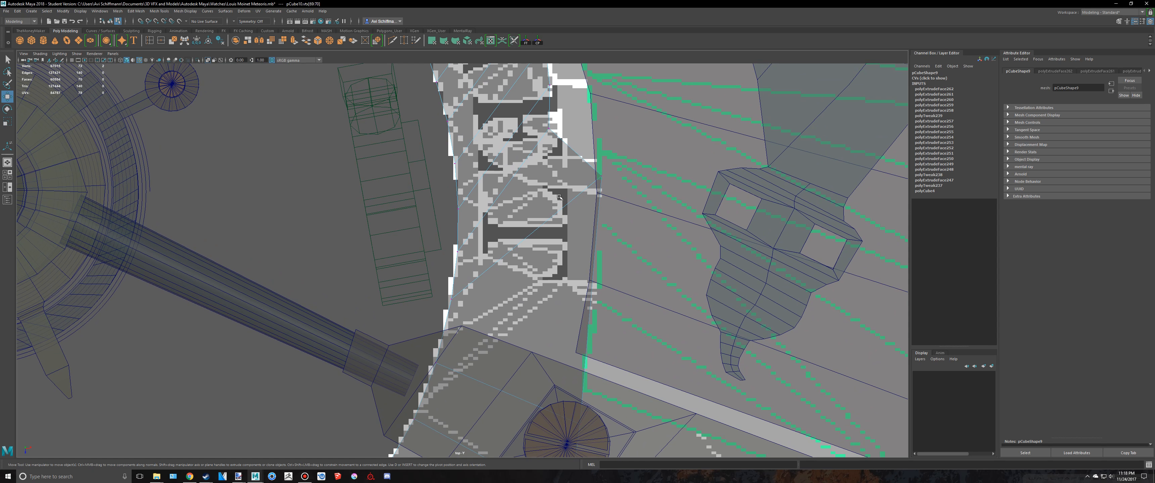
{"action": "middle_click_drag", "start_coordinate": [591, 139], "coordinate": [549, 266], "text": "alt"}
{"action": "scroll", "coordinate": [551, 268], "scroll_direction": "up", "scroll_amount": 3}
{"action": "left_click_drag", "start_coordinate": [552, 272], "coordinate": [530, 235]}
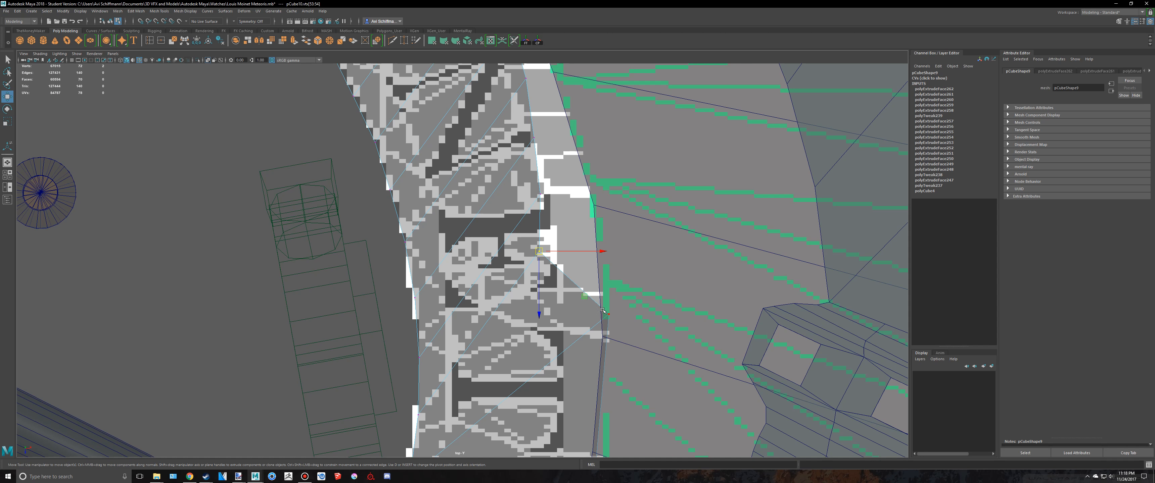
{"action": "left_click_drag", "start_coordinate": [587, 297], "coordinate": [646, 285]}
{"action": "middle_click_drag", "start_coordinate": [648, 286], "coordinate": [612, 343], "text": "alt"}
{"action": "left_click_drag", "start_coordinate": [489, 238], "coordinate": [605, 280]}
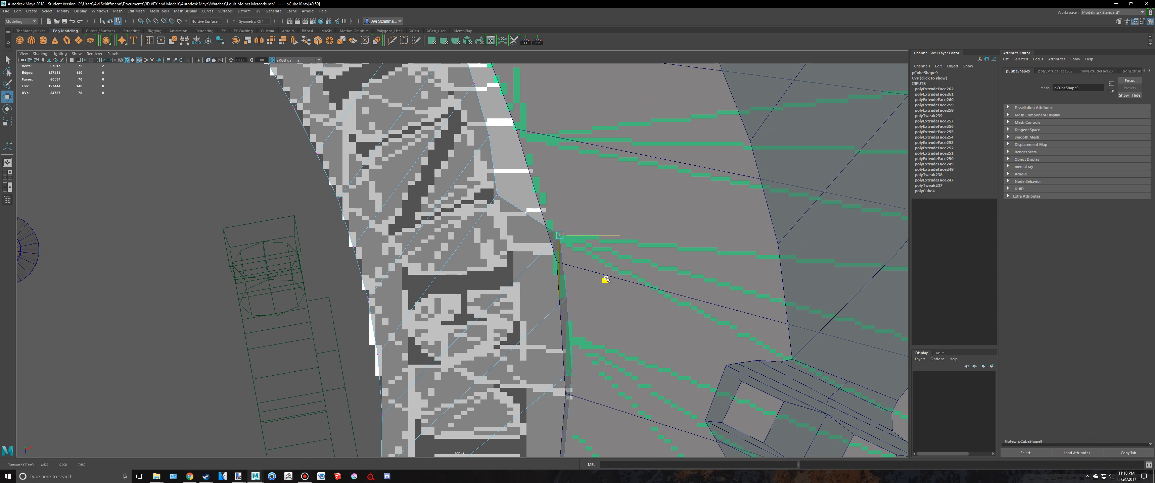
Move the next outer vertices beside the letter N onto the arc's outer edge
{"action": "middle_click_drag", "start_coordinate": [547, 217], "coordinate": [505, 303], "text": "alt"}
{"action": "left_click_drag", "start_coordinate": [440, 266], "coordinate": [541, 310]}
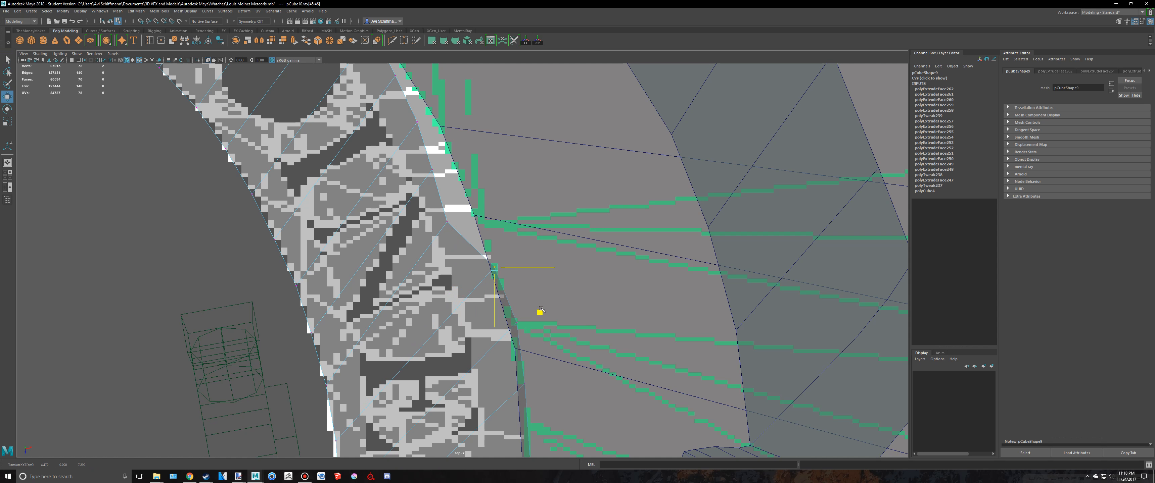
{"action": "middle_click_drag", "start_coordinate": [544, 310], "coordinate": [535, 354], "text": "alt"}
{"action": "left_click_drag", "start_coordinate": [424, 251], "coordinate": [519, 301]}
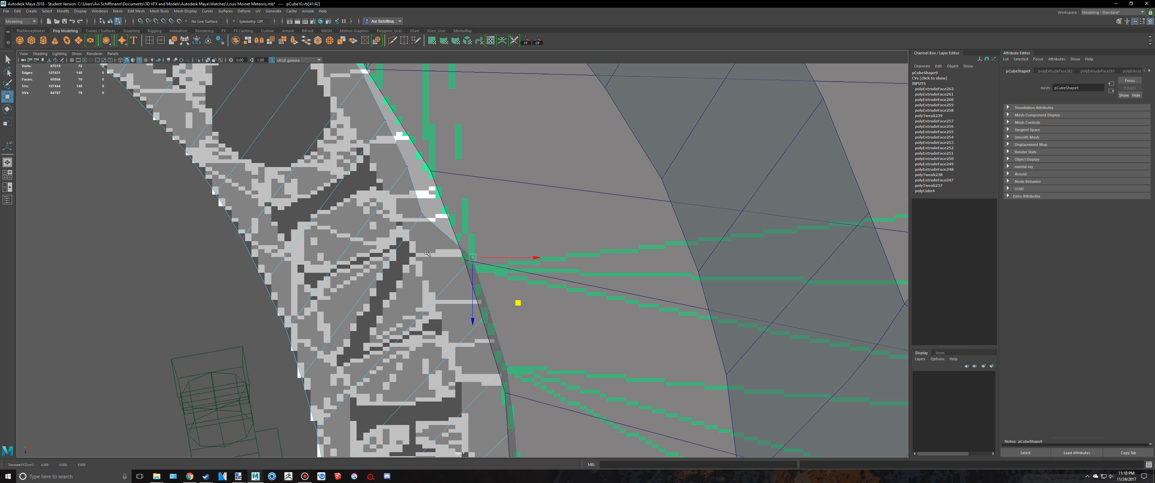
Move the outer vertices beside the letter I onto the arc's outer edge
{"action": "middle_click_drag", "start_coordinate": [425, 251], "coordinate": [439, 319], "text": "alt"}
{"action": "left_click_drag", "start_coordinate": [449, 305], "coordinate": [424, 268]}
{"action": "left_click_drag", "start_coordinate": [482, 328], "coordinate": [511, 311]}
{"action": "key", "text": "w"}
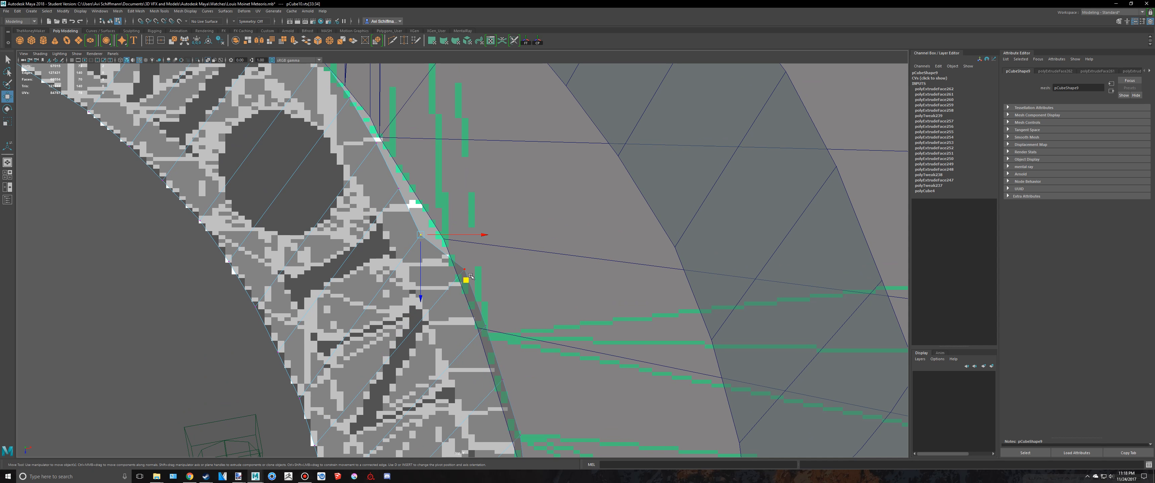
{"action": "left_click_drag", "start_coordinate": [474, 277], "coordinate": [481, 267]}
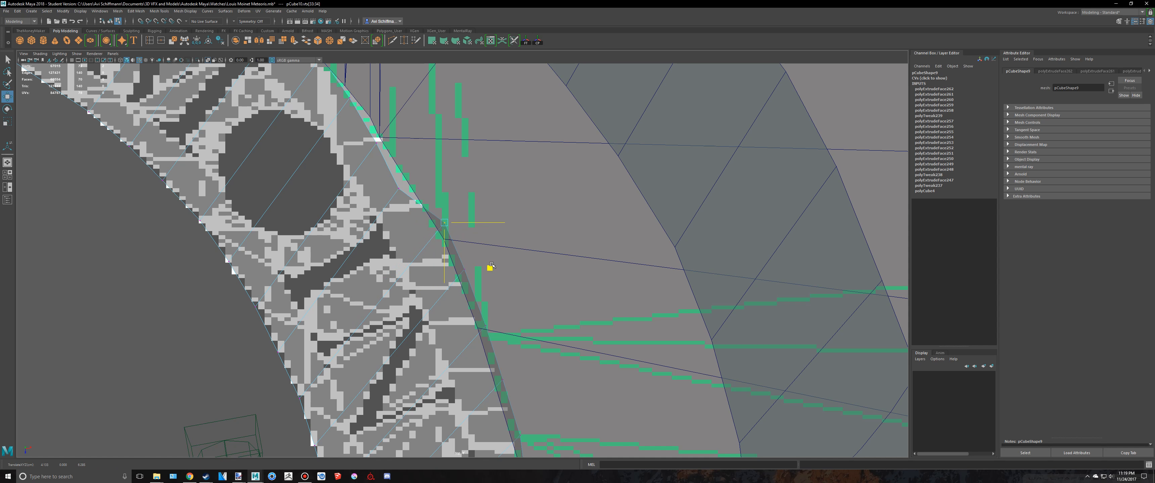
Move the remaining outer vertices beside the round hole onto the arc's outer edge
{"action": "middle_click_drag", "start_coordinate": [492, 265], "coordinate": [505, 339], "text": "alt"}
{"action": "key", "text": "q"}
{"action": "left_click_drag", "start_coordinate": [422, 272], "coordinate": [401, 251]}
{"action": "key", "text": "w"}
{"action": "left_click_drag", "start_coordinate": [459, 308], "coordinate": [475, 299]}
{"action": "left_click_drag", "start_coordinate": [381, 203], "coordinate": [382, 203]}
{"action": "key", "text": "w"}
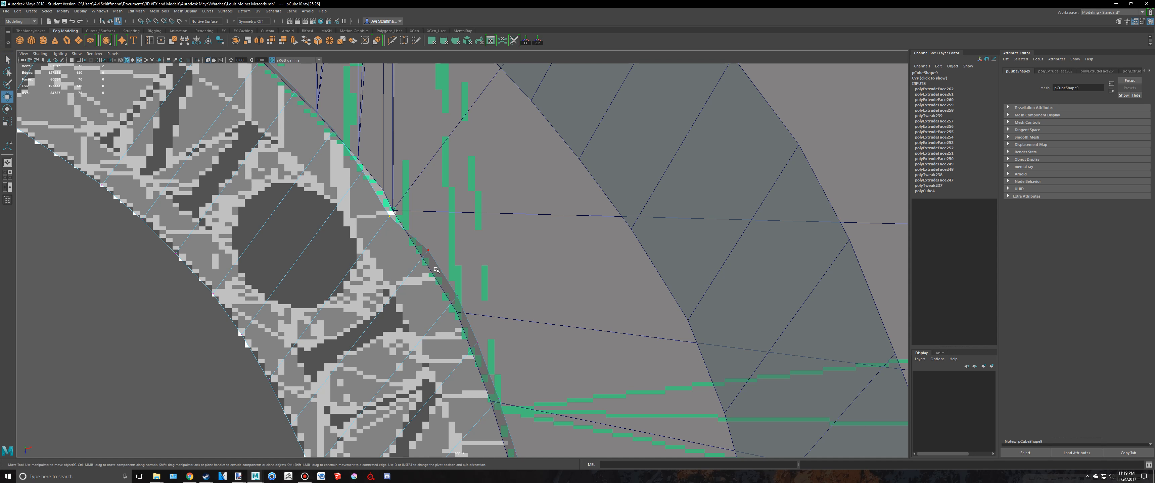
{"action": "left_click_drag", "start_coordinate": [435, 262], "coordinate": [444, 255]}
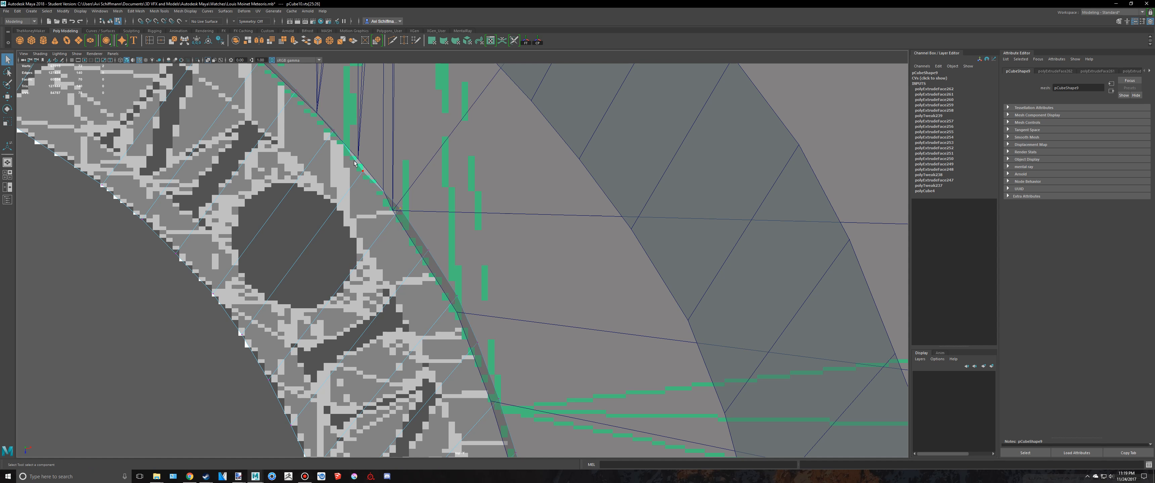
Move the outer vertices just above the round hole onto the arc's outer edge
{"action": "left_click_drag", "start_coordinate": [354, 163], "coordinate": [366, 175]}
{"action": "key", "text": "w"}
{"action": "left_click_drag", "start_coordinate": [409, 216], "coordinate": [415, 209]}
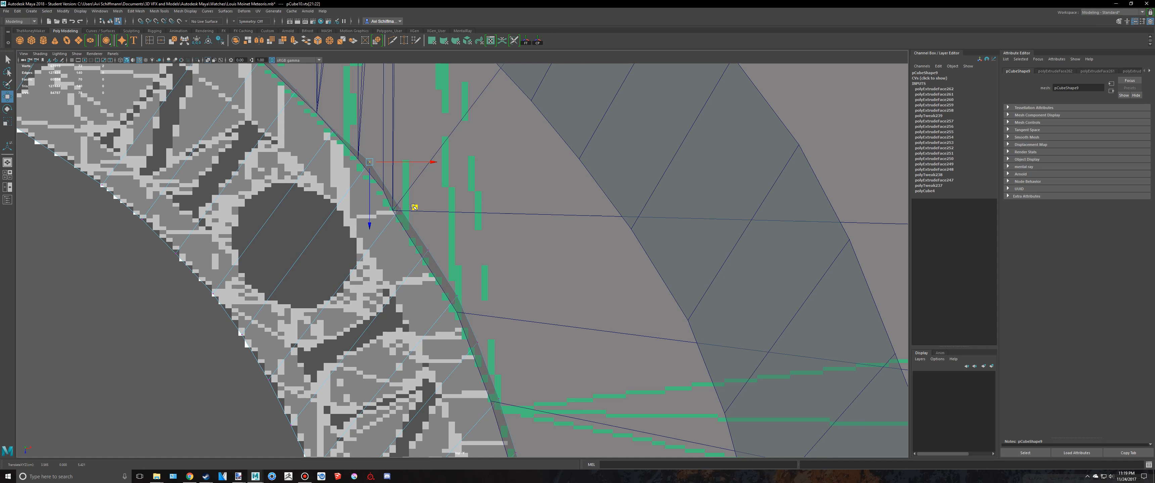
{"action": "middle_click_drag", "start_coordinate": [334, 146], "coordinate": [355, 203], "text": "alt"}
{"action": "key", "text": "q"}
{"action": "left_click_drag", "start_coordinate": [353, 180], "coordinate": [366, 200]}
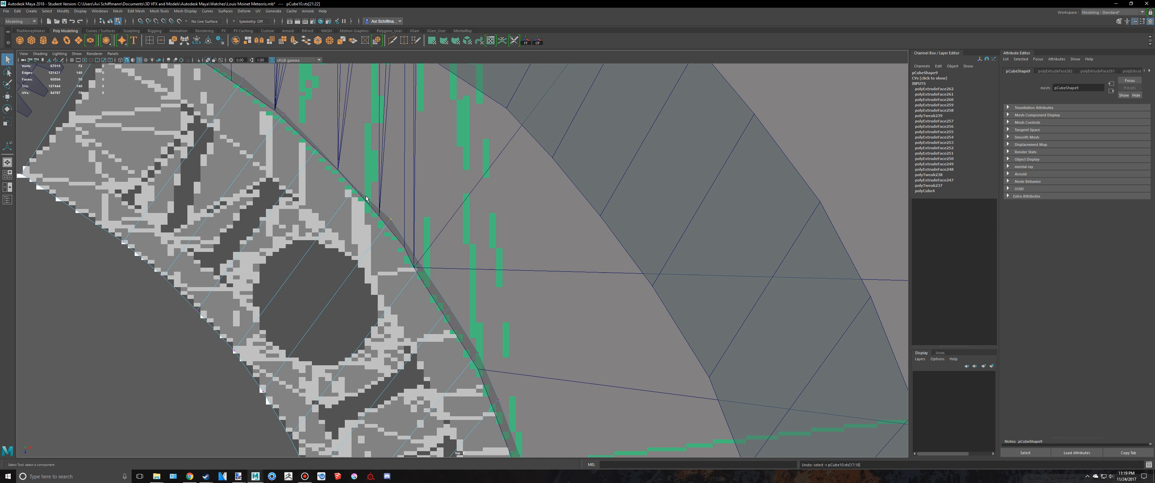
{"action": "key", "text": "w"}
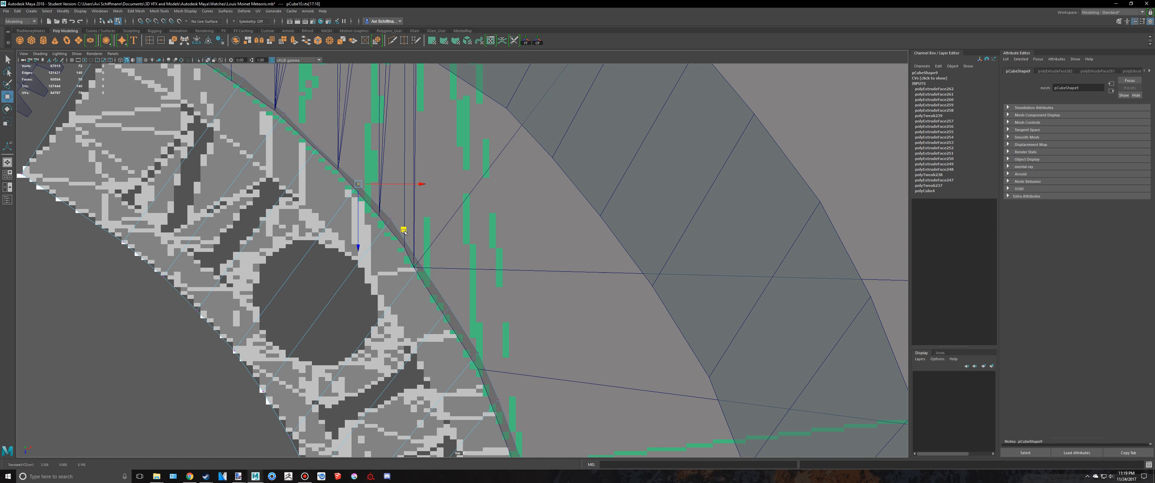
{"action": "left_click_drag", "start_coordinate": [363, 193], "coordinate": [365, 190]}
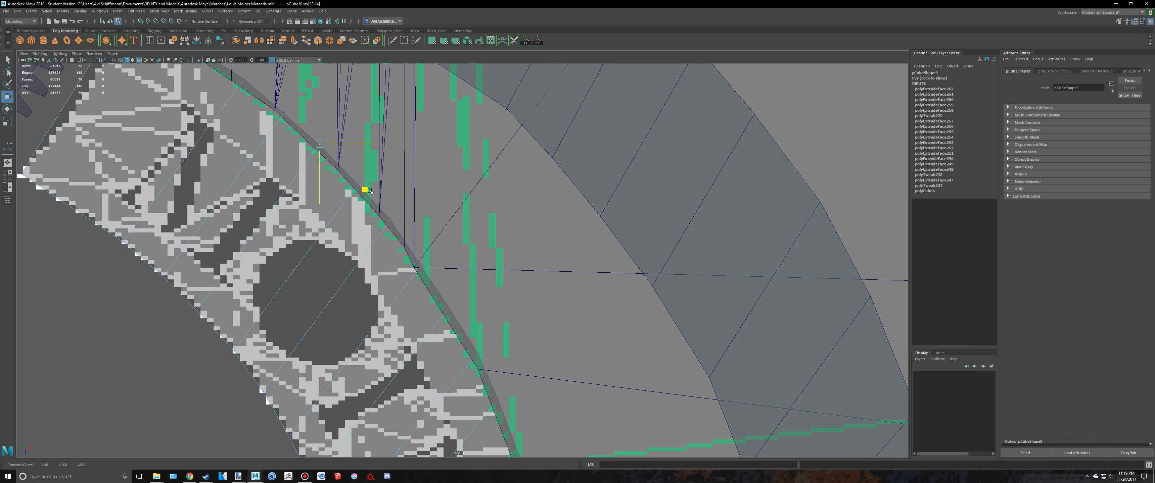
Return to object mode and raise the arc strip to the height of the dial plate
{"action": "scroll", "coordinate": [365, 190], "scroll_direction": "down", "scroll_amount": 10}
{"action": "key", "text": "space"}
{"action": "key", "text": "space"}
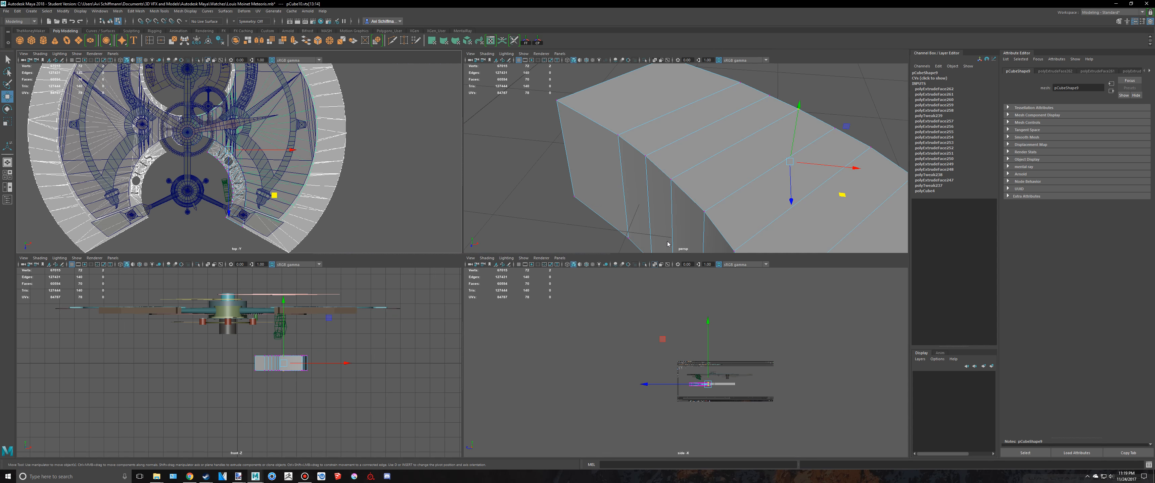
{"action": "scroll", "coordinate": [667, 243], "scroll_direction": "down", "scroll_amount": 15}
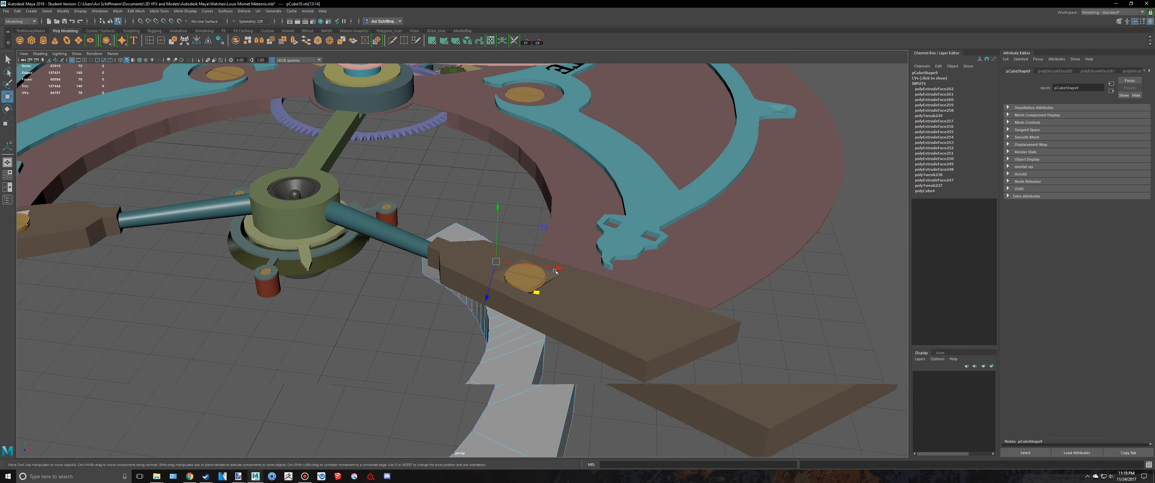
{"action": "left_click_drag", "start_coordinate": [515, 265], "coordinate": [564, 253], "text": "alt"}
{"action": "right_click_drag", "start_coordinate": [536, 280], "coordinate": [543, 261]}
{"action": "key", "text": "w"}
{"action": "left_click_drag", "start_coordinate": [490, 207], "coordinate": [493, 111]}
Scale the arc strip down vertically into a thin plate
{"action": "key", "text": "f"}
{"action": "key", "text": "r"}
{"action": "left_click_drag", "start_coordinate": [443, 158], "coordinate": [448, 219]}
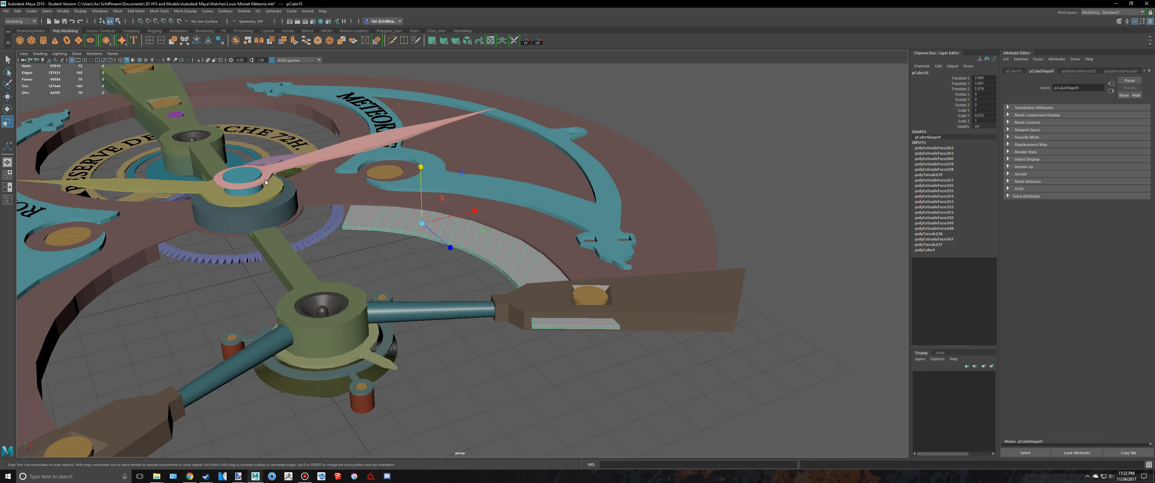
Cut a new edge across the arc strip just before the arm's screw using Multi-Cut in the top view
{"action": "key", "text": "space"}
{"action": "key", "text": "space"}
{"action": "middle_click_drag", "start_coordinate": [413, 378], "coordinate": [350, 242], "text": "alt"}
{"action": "scroll", "coordinate": [350, 242], "scroll_direction": "up", "scroll_amount": 8}
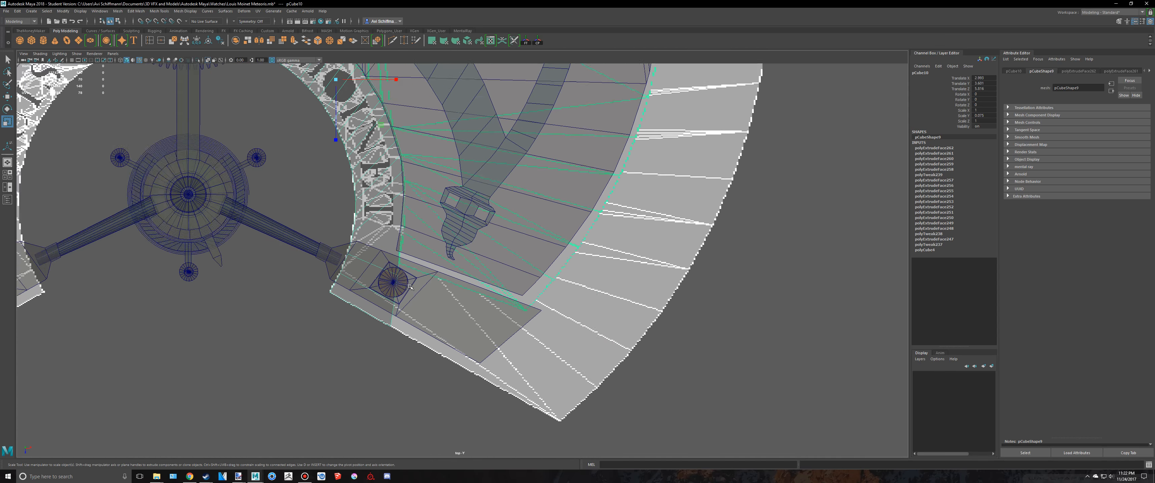
{"action": "scroll", "coordinate": [350, 242], "scroll_direction": "up", "scroll_amount": 2}
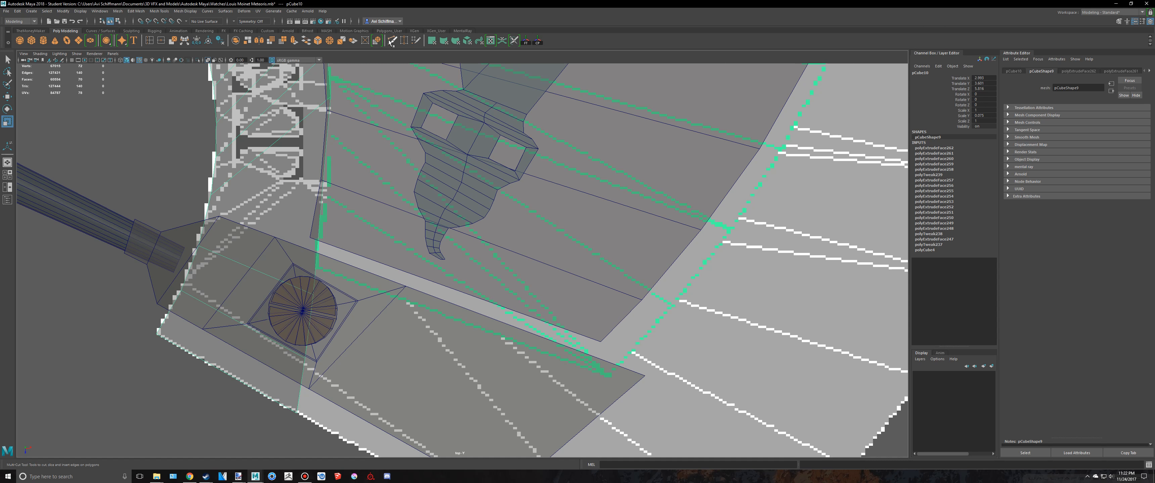
{"action": "middle_click_drag", "start_coordinate": [417, 208], "coordinate": [492, 210], "text": "alt"}
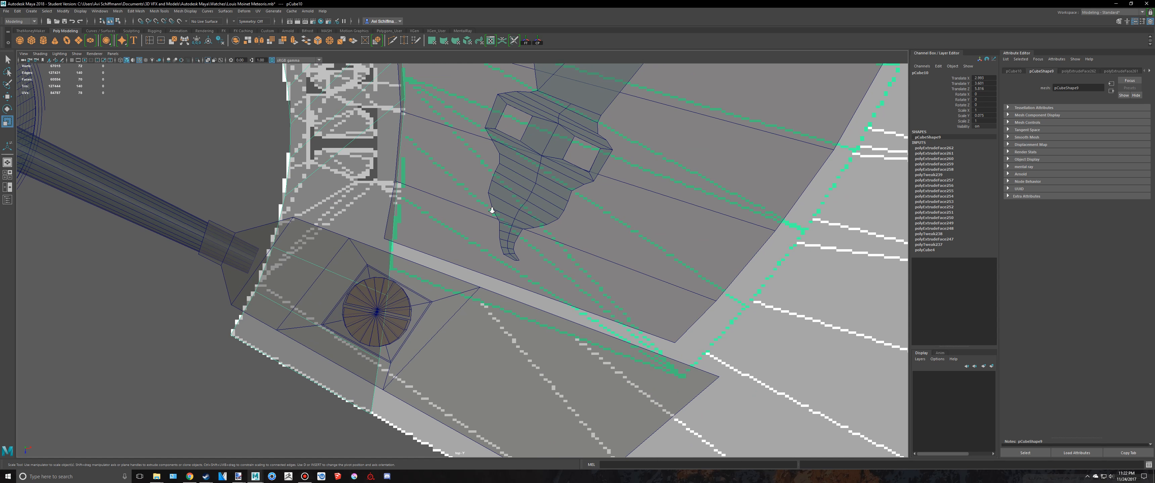
{"action": "scroll", "coordinate": [492, 210], "scroll_direction": "up", "scroll_amount": 2}
{"action": "left_click", "coordinate": [392, 41]}
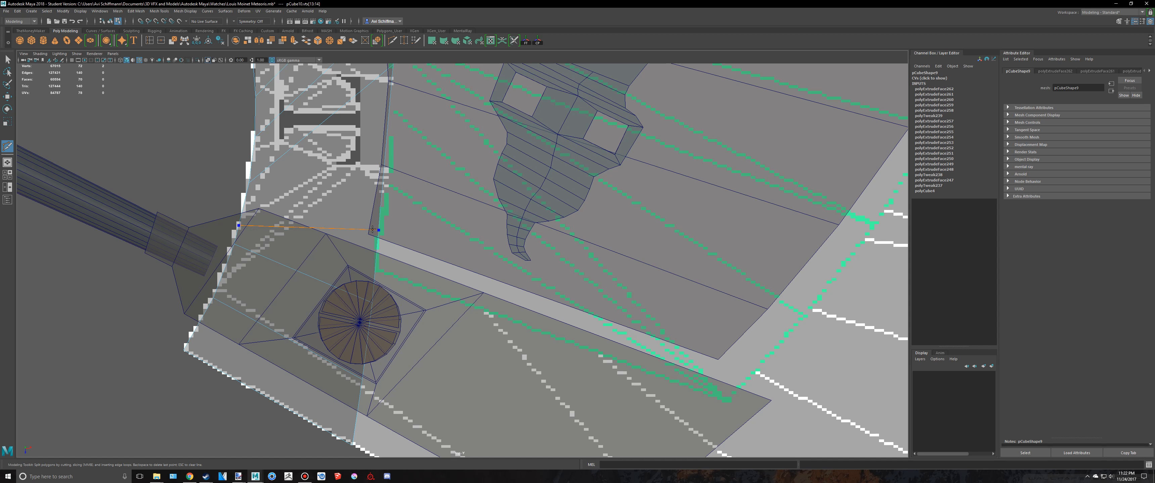
{"action": "key", "text": "q"}
Move the inner vertices of the new cut onto the traced inner outline beside the arm
{"action": "right_click_drag", "start_coordinate": [294, 217], "coordinate": [251, 217]}
{"action": "left_click_drag", "start_coordinate": [219, 217], "coordinate": [240, 229]}
{"action": "key", "text": "w"}
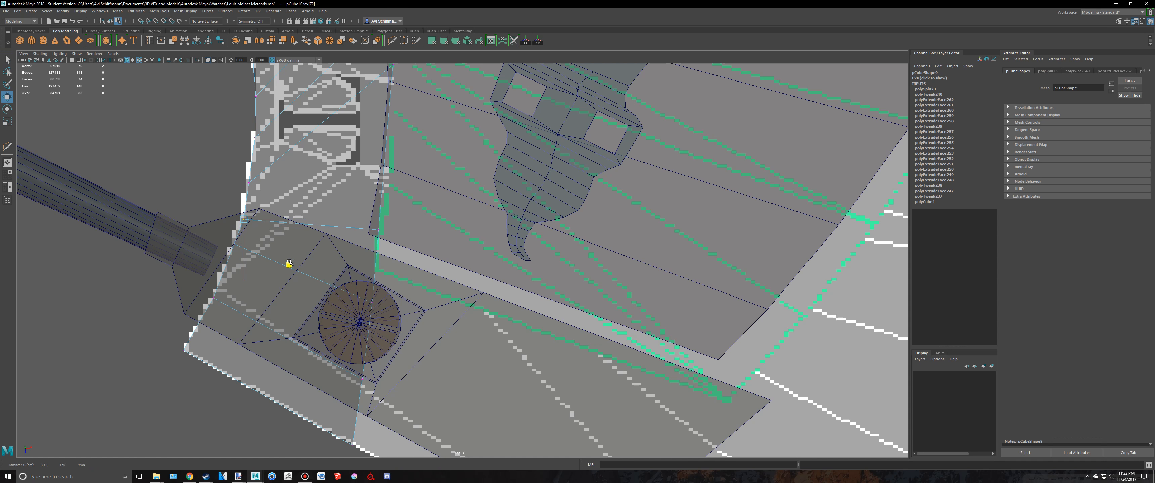
Return to object mode and examine the arc strip against the dial parts in the perspective view
{"action": "key", "text": "space"}
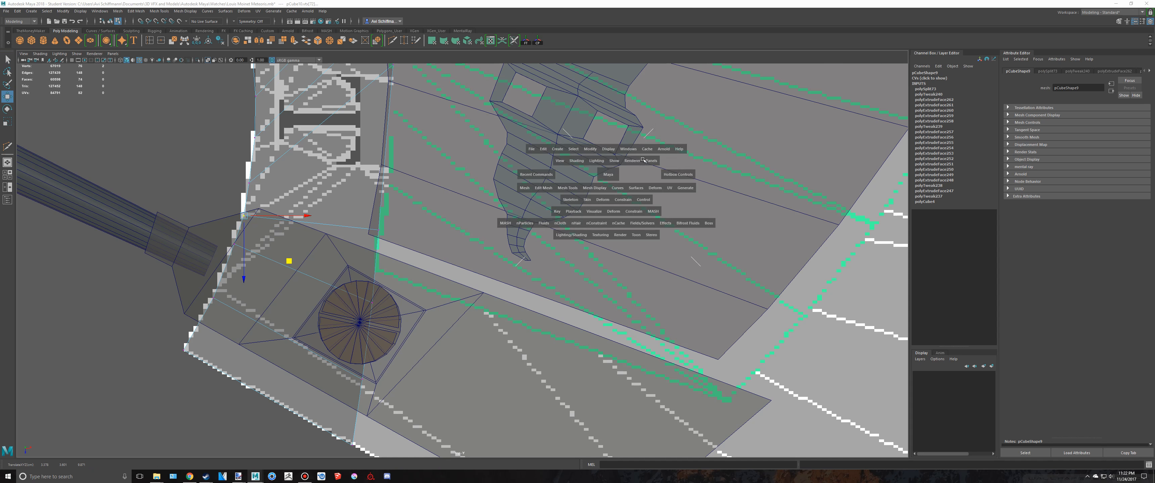
{"action": "key", "text": "space"}
{"action": "key", "text": "space"}
{"action": "scroll", "coordinate": [647, 207], "scroll_direction": "up", "scroll_amount": 3}
{"action": "left_click_drag", "start_coordinate": [647, 207], "coordinate": [687, 293], "text": "alt"}
{"action": "key", "text": "q"}
{"action": "right_click_drag", "start_coordinate": [538, 237], "coordinate": [572, 225]}
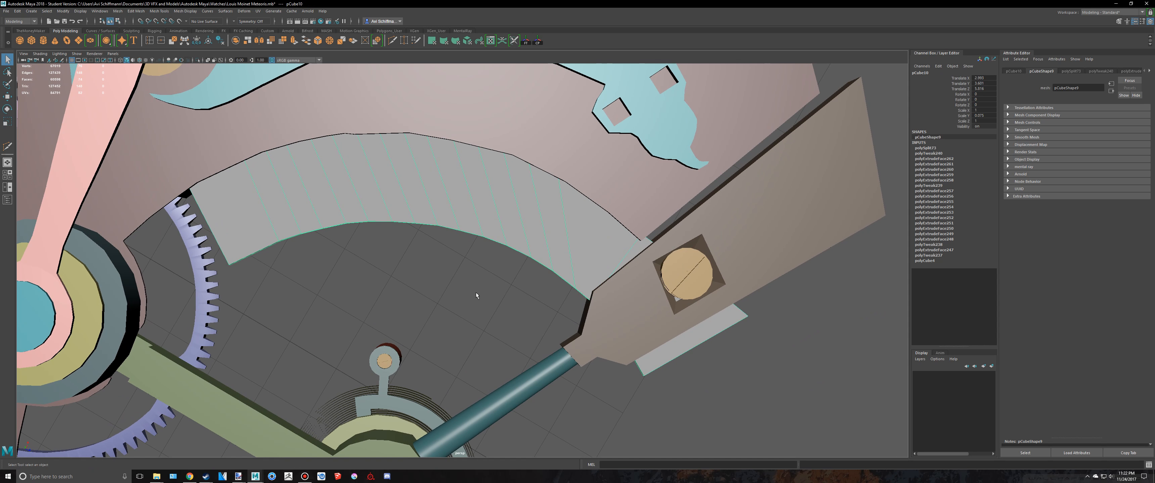
{"action": "left_click", "coordinate": [476, 293]}
{"action": "scroll", "coordinate": [475, 293], "scroll_direction": "down", "scroll_amount": 4}
{"action": "left_click_drag", "start_coordinate": [476, 293], "coordinate": [485, 261], "text": "alt"}
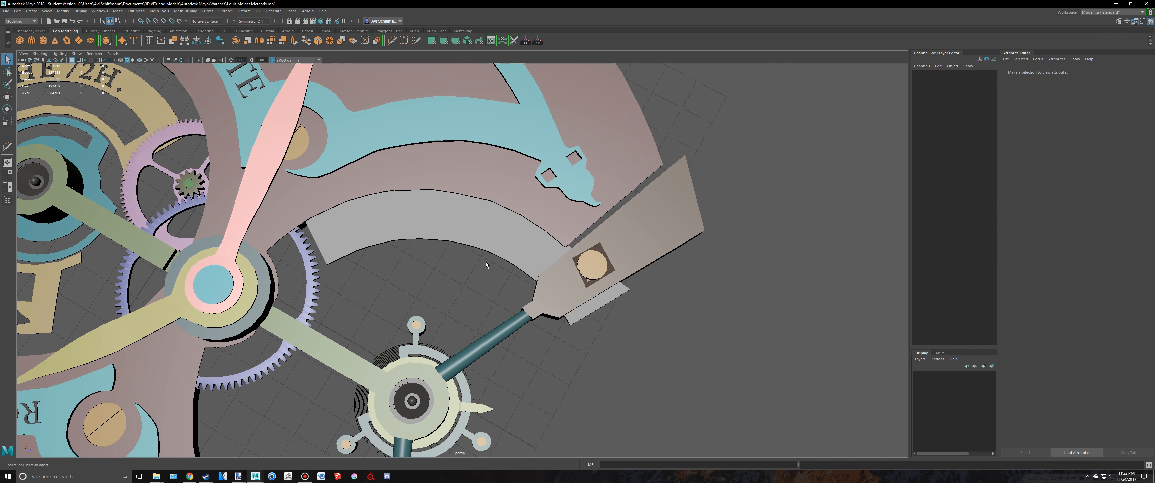
{"action": "left_click", "coordinate": [498, 243]}
{"action": "left_click", "coordinate": [465, 290]}
{"action": "left_click", "coordinate": [411, 228]}
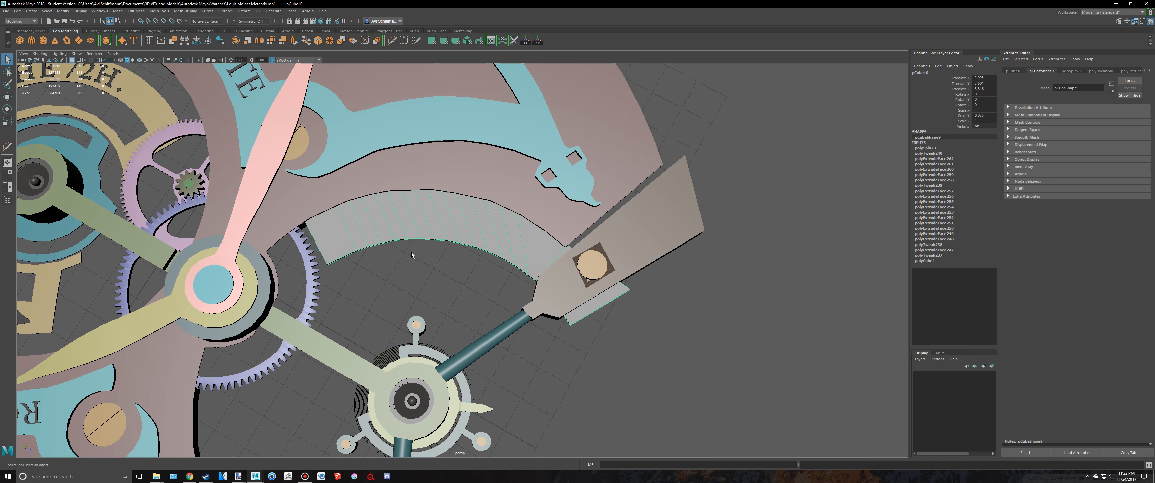
Select the outward-facing side faces of the strip's end section beneath the arm in face mode, using wireframe display
{"action": "key", "text": "space"}
{"action": "key", "text": "space"}
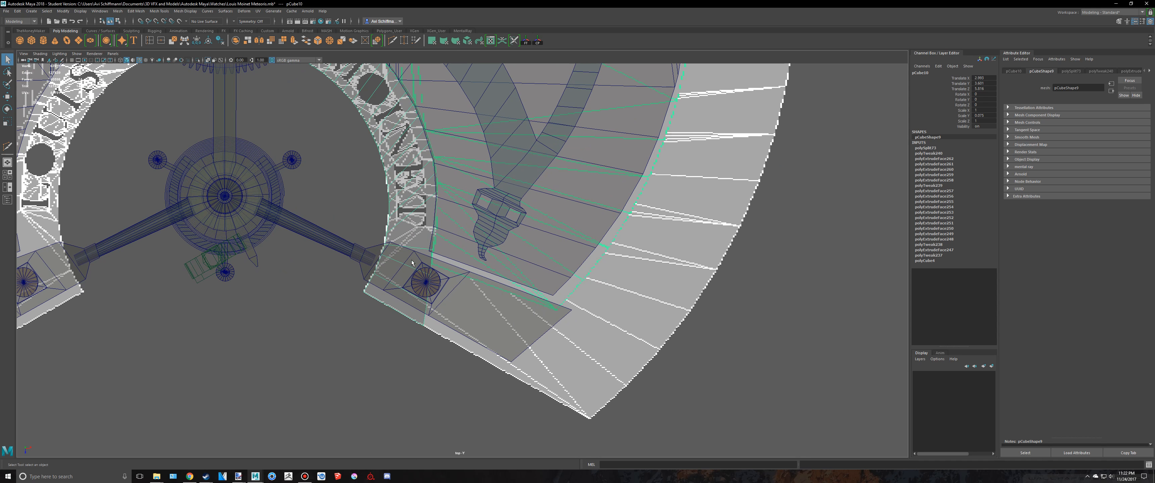
{"action": "right_click_drag", "start_coordinate": [417, 218], "coordinate": [419, 233]}
{"action": "key", "text": "space"}
{"action": "key", "text": "space"}
{"action": "left_click_drag", "start_coordinate": [640, 239], "coordinate": [397, 353], "text": "alt"}
{"action": "key", "text": "4"}
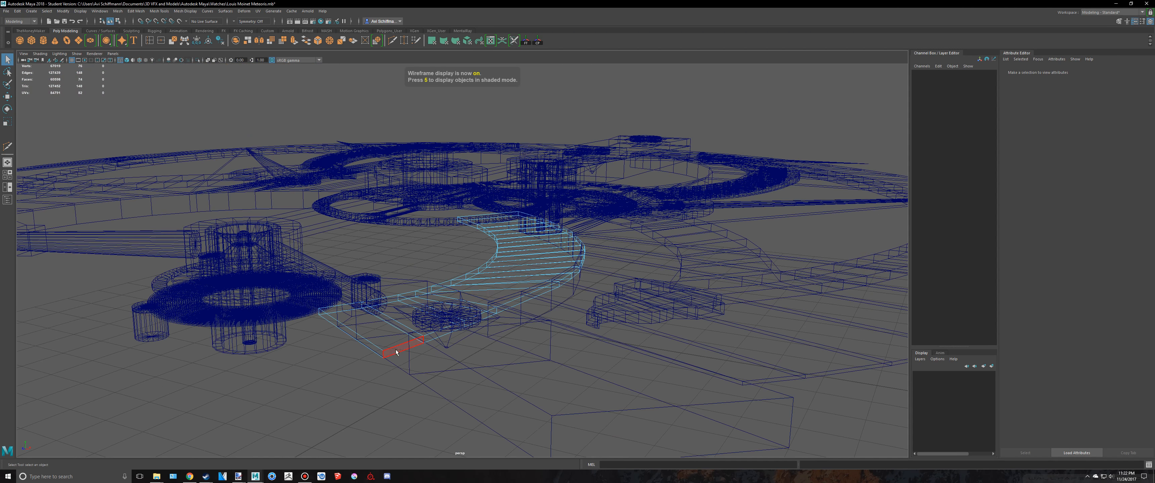
{"action": "left_click", "coordinate": [396, 352]}
{"action": "mouse_move", "coordinate": [482, 355]}
{"action": "left_mouse_down", "text": "alt"}
{"action": "mouse_move", "coordinate": [516, 386]}
{"action": "mouse_move", "coordinate": [540, 380]}
{"action": "mouse_move", "coordinate": [531, 368]}
{"action": "mouse_move", "coordinate": [487, 366]}
{"action": "mouse_move", "coordinate": [516, 426]}
{"action": "left_mouse_up", "text": "alt"}
{"action": "left_click", "coordinate": [542, 386], "text": "shift"}
{"action": "scroll", "coordinate": [531, 368], "scroll_direction": "up", "scroll_amount": 2}
{"action": "left_click", "coordinate": [421, 359], "text": "shift"}
{"action": "left_click", "coordinate": [426, 376], "text": "shift"}
{"action": "scroll", "coordinate": [512, 381], "scroll_direction": "down", "scroll_amount": 4}
{"action": "key", "text": "5"}
Extrude the selected side faces outward along the arm toward the outer ring of the traced reference
{"action": "key", "text": "space"}
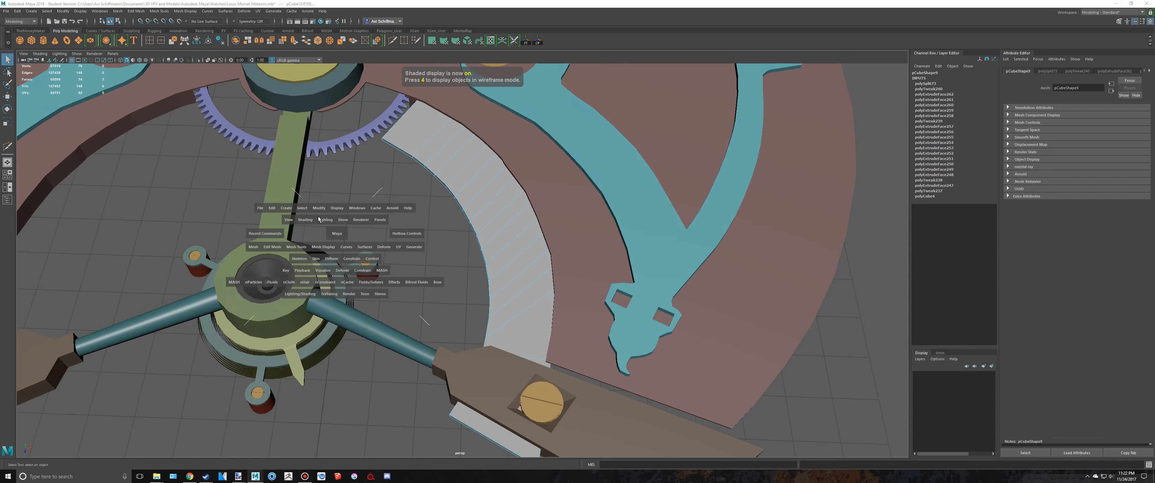
{"action": "key", "text": "space"}
{"action": "scroll", "coordinate": [548, 313], "scroll_direction": "up", "scroll_amount": 3}
{"action": "scroll", "coordinate": [548, 313], "scroll_direction": "up", "scroll_amount": 2}
{"action": "key", "text": "ctrl+e"}
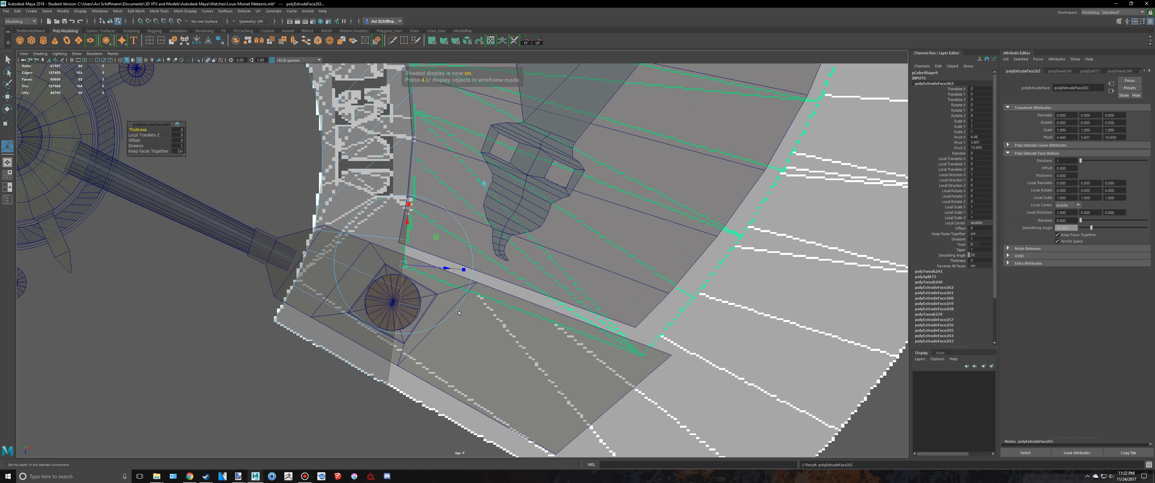
{"action": "left_click_drag", "start_coordinate": [431, 234], "coordinate": [544, 291]}
{"action": "middle_click_drag", "start_coordinate": [543, 292], "coordinate": [561, 237], "text": "alt"}
{"action": "left_click_drag", "start_coordinate": [562, 236], "coordinate": [559, 236]}
{"action": "scroll", "coordinate": [542, 228], "scroll_direction": "down", "scroll_amount": 3}
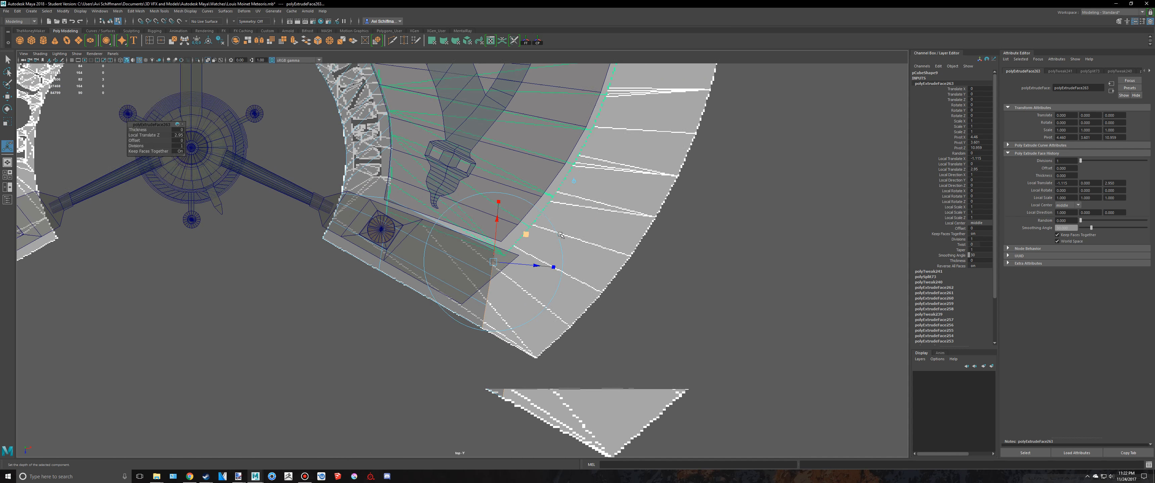
{"action": "scroll", "coordinate": [542, 229], "scroll_direction": "up", "scroll_amount": 1}
{"action": "middle_click_drag", "start_coordinate": [535, 236], "coordinate": [551, 246]}
{"action": "scroll", "coordinate": [549, 242], "scroll_direction": "up", "scroll_amount": 2}
Move the upper corner vertices of the extruded section up to the dial plate's outer corner
{"action": "key", "text": "q"}
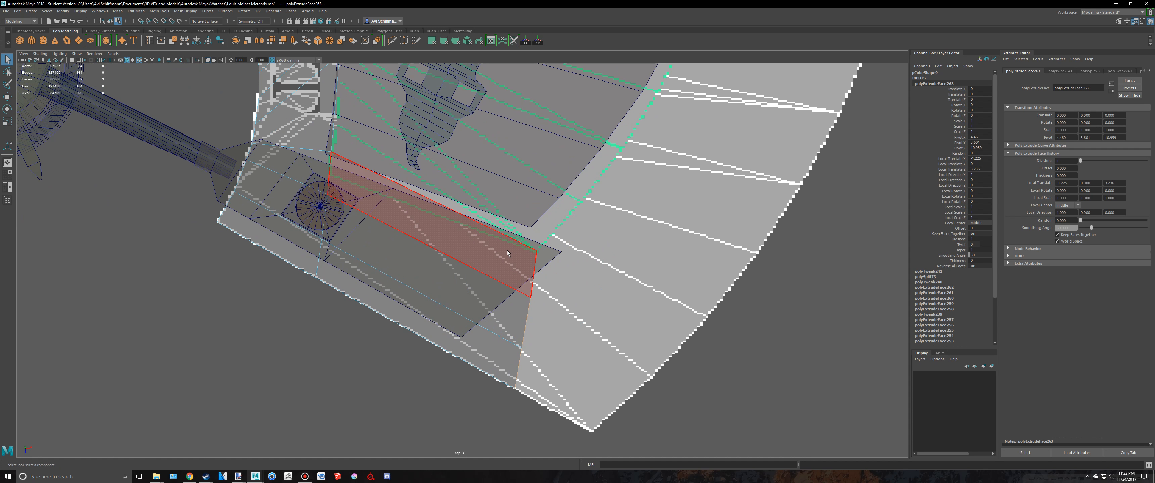
{"action": "right_click_drag", "start_coordinate": [507, 250], "coordinate": [479, 244]}
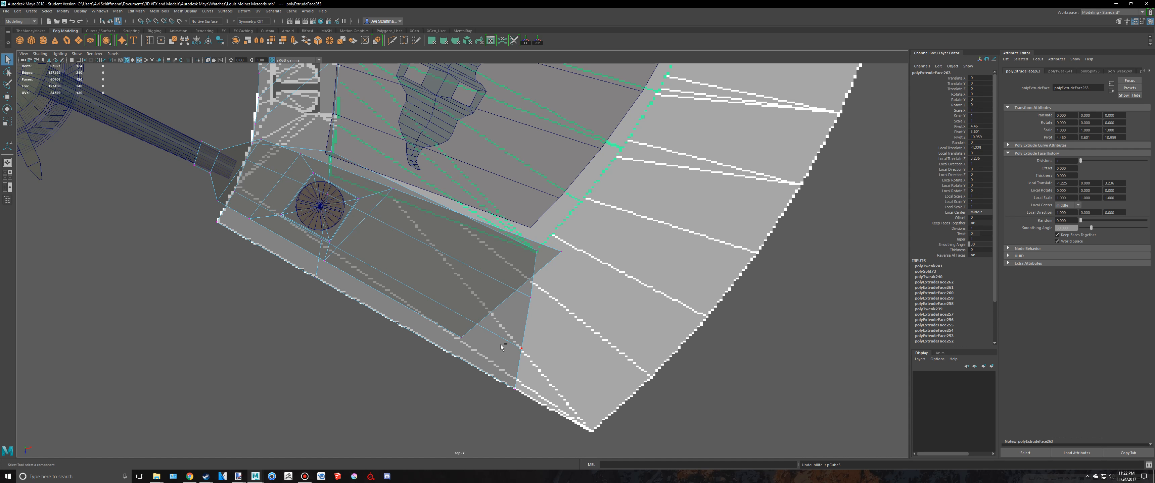
{"action": "left_click_drag", "start_coordinate": [521, 242], "coordinate": [549, 264]}
{"action": "key", "text": "w"}
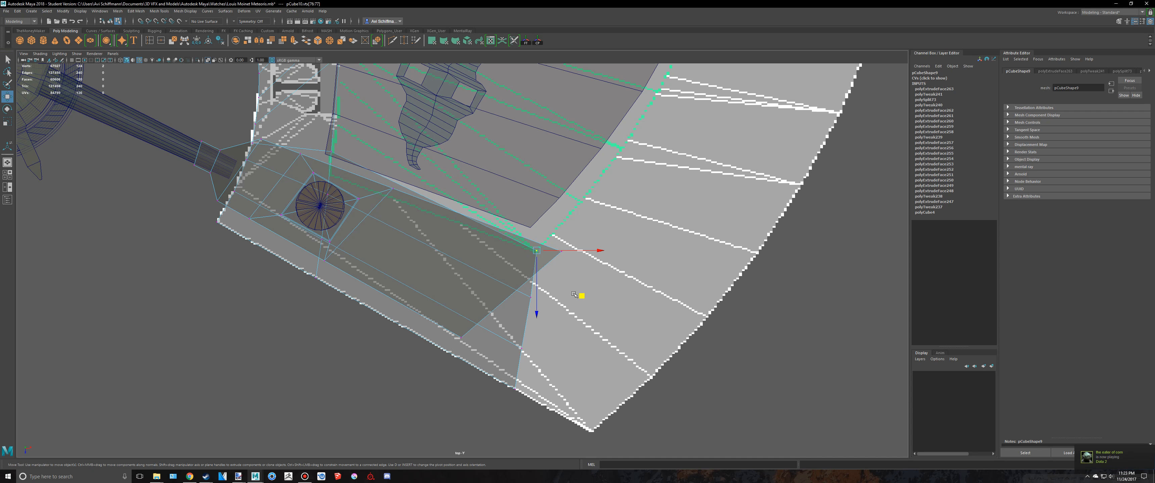
{"action": "left_click_drag", "start_coordinate": [580, 296], "coordinate": [574, 267]}
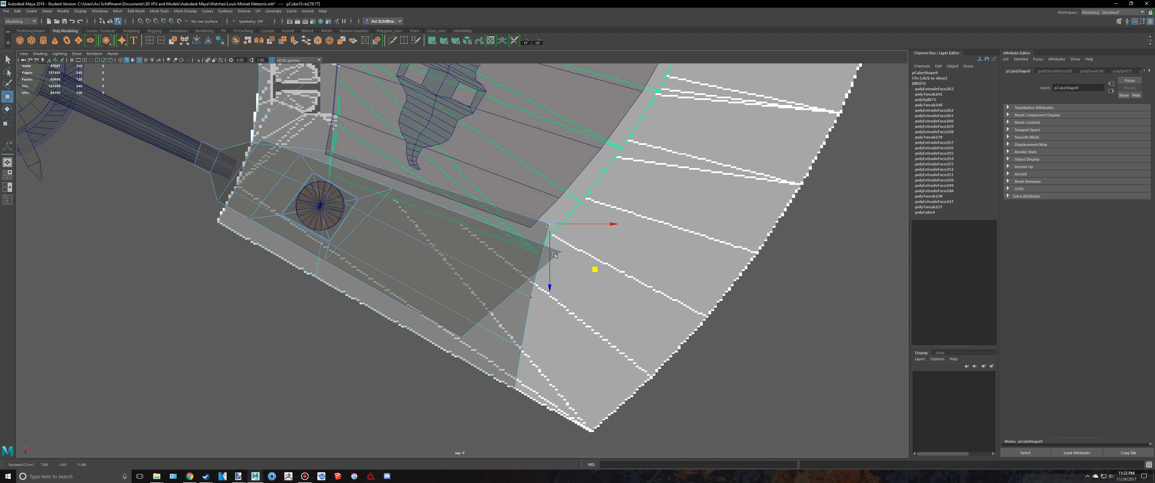
Return to object mode and inspect the extended plate beneath the arm in the perspective view
{"action": "key", "text": "space"}
{"action": "key", "text": "space"}
{"action": "right_click_drag", "start_coordinate": [500, 310], "coordinate": [523, 290]}
{"action": "key", "text": "q"}
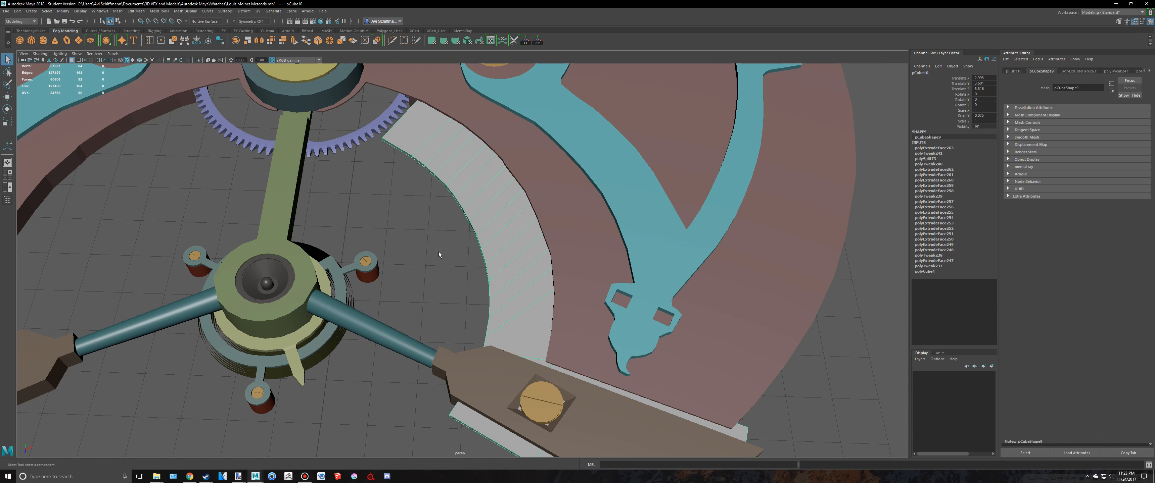
{"action": "left_click", "coordinate": [430, 241]}
{"action": "scroll", "coordinate": [429, 239], "scroll_direction": "down", "scroll_amount": 5}
{"action": "left_click_drag", "start_coordinate": [429, 239], "coordinate": [577, 208], "text": "alt"}
Switch between the modelling scene and the reference watch scene to compare the plate and arm area from matching angles
{"action": "key", "text": "alt+Tab"}
{"action": "key", "text": "alt+Tab"}
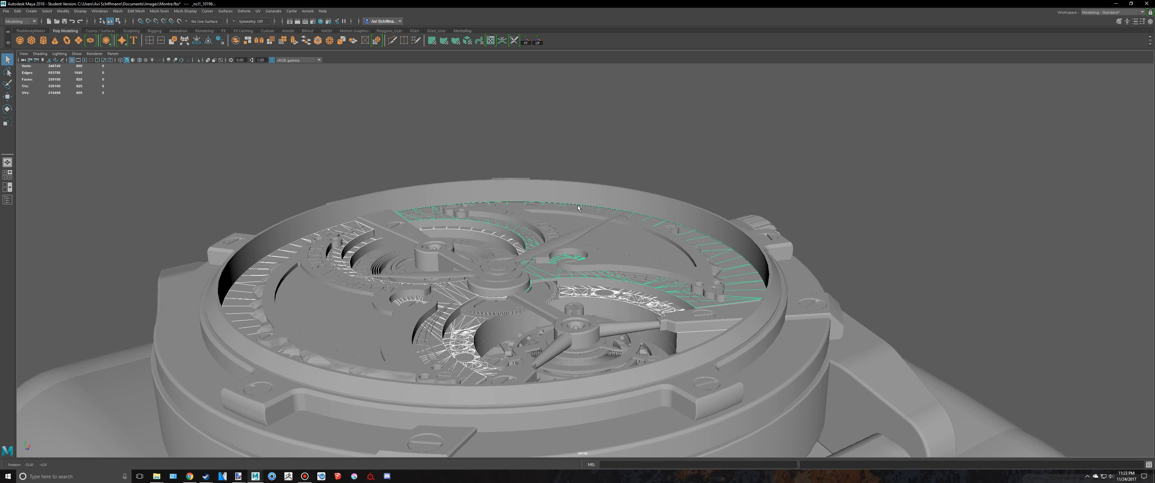
{"action": "right_click_drag", "start_coordinate": [577, 208], "coordinate": [770, 199], "text": "alt"}
{"action": "middle_click_drag", "start_coordinate": [769, 198], "coordinate": [684, 137], "text": "alt"}
{"action": "left_click_drag", "start_coordinate": [684, 137], "coordinate": [686, 213], "text": "alt"}
{"action": "scroll", "coordinate": [685, 210], "scroll_direction": "down", "scroll_amount": 3}
{"action": "middle_click_drag", "start_coordinate": [684, 210], "coordinate": [669, 125], "text": "alt"}
{"action": "mouse_move", "coordinate": [669, 125]}
{"action": "left_mouse_down", "text": "alt"}
{"action": "mouse_move", "coordinate": [688, 126]}
{"action": "mouse_move", "coordinate": [684, 109]}
{"action": "mouse_move", "coordinate": [681, 135]}
{"action": "left_mouse_up", "text": "alt"}
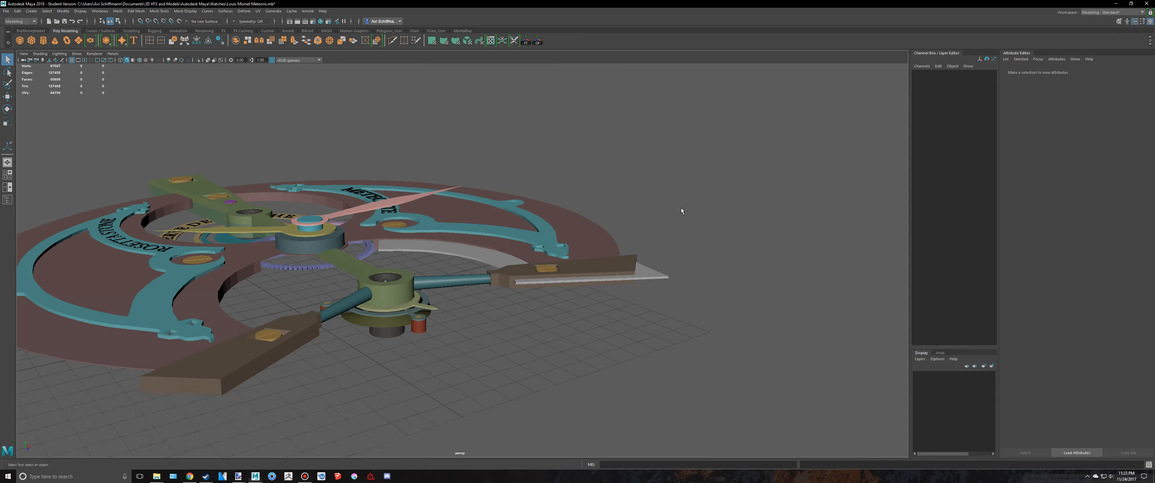
{"action": "left_click_drag", "start_coordinate": [681, 209], "coordinate": [585, 308], "text": "alt"}
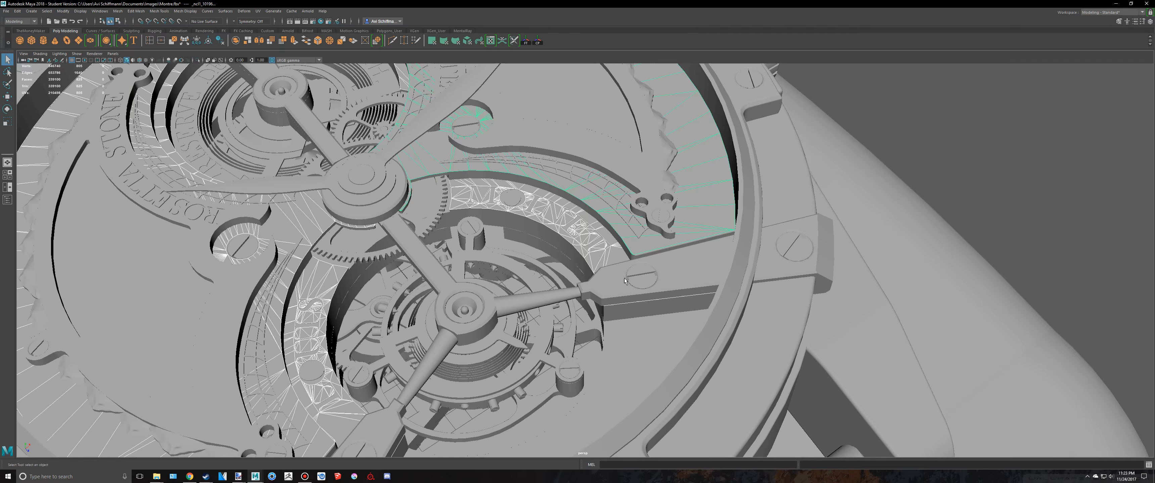
{"action": "left_click_drag", "start_coordinate": [625, 281], "coordinate": [626, 267], "text": "alt"}
{"action": "scroll", "coordinate": [583, 271], "scroll_direction": "up", "scroll_amount": 5}
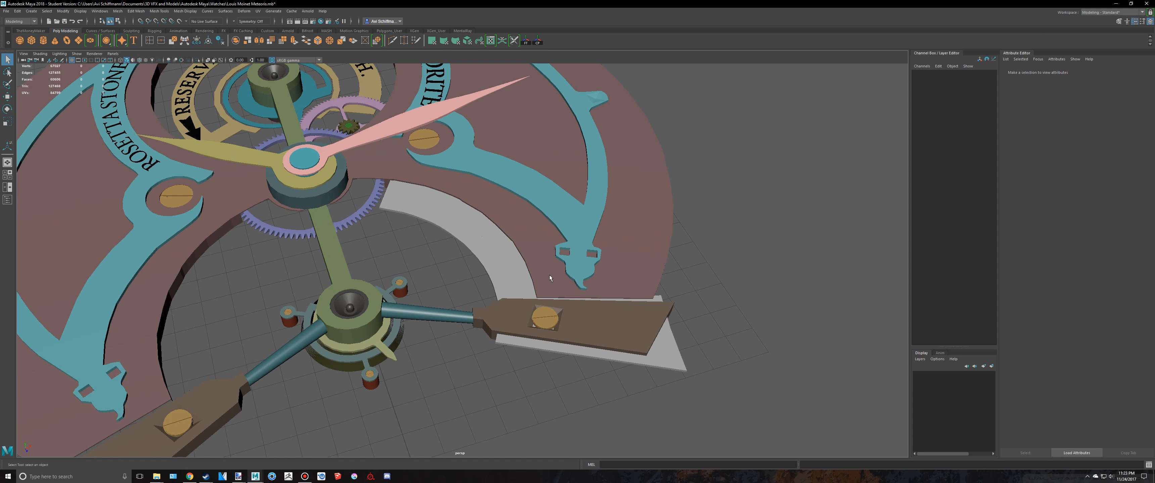
Unhide the outer case ring pPipe1 and raise it slightly around the dial, checking it against the reference watch
{"action": "left_click", "coordinate": [477, 230]}
{"action": "scroll", "coordinate": [297, 240], "scroll_direction": "up", "scroll_amount": 2}
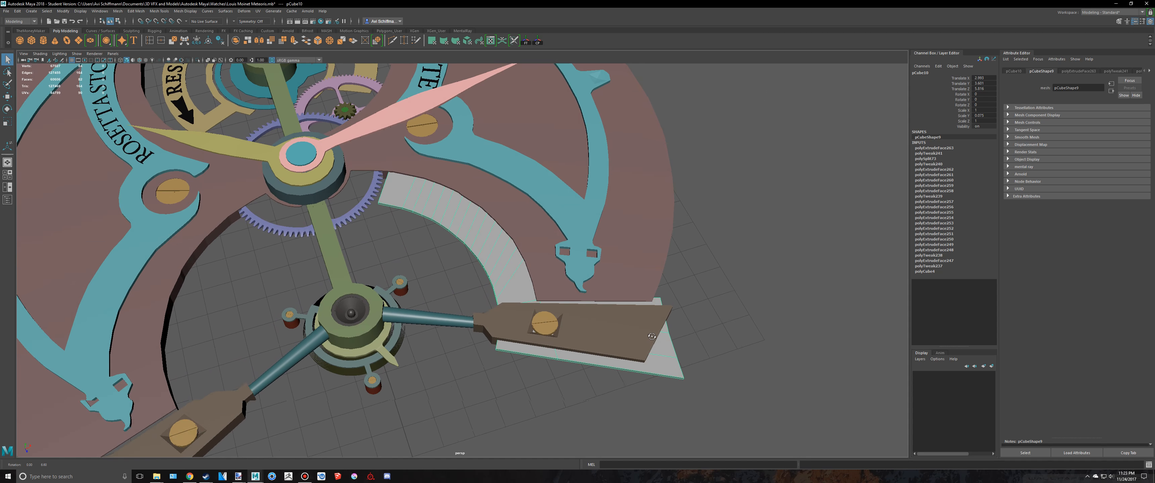
{"action": "left_click", "coordinate": [8, 200]}
{"action": "left_click", "coordinate": [45, 115]}
{"action": "key", "text": "h"}
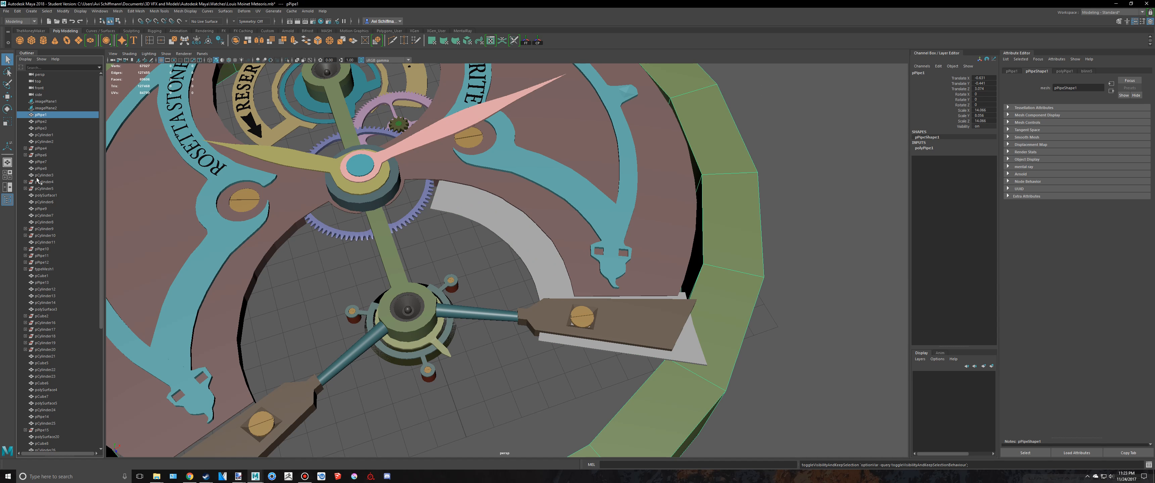
{"action": "left_click", "coordinate": [7, 201]}
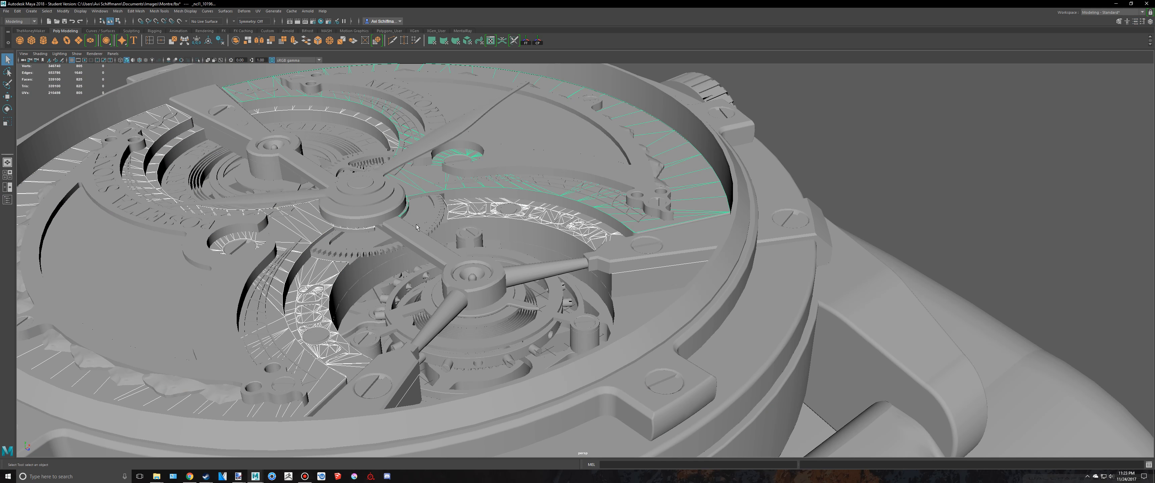
{"action": "key", "text": "alt+Tab"}
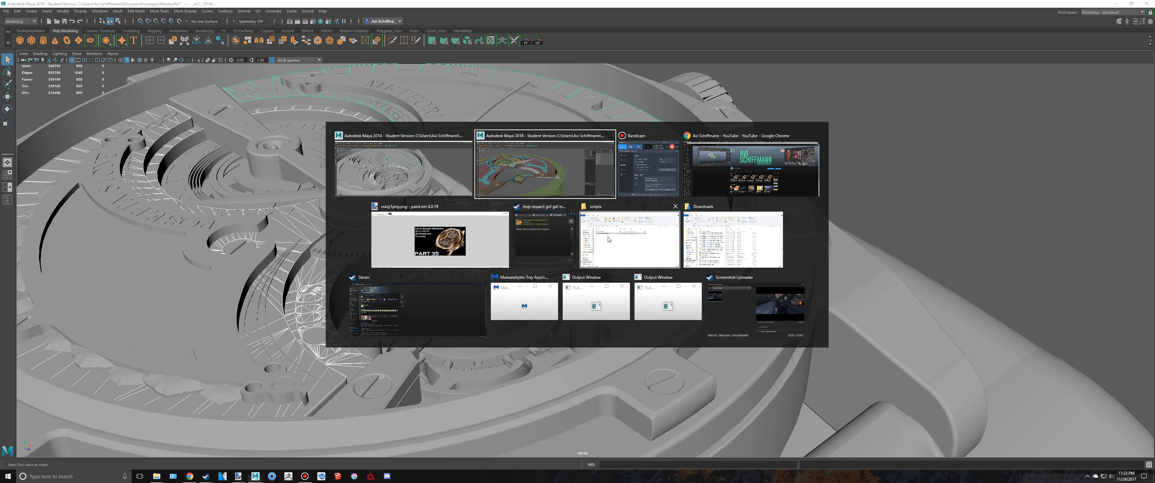
{"action": "left_click_drag", "start_coordinate": [269, 313], "coordinate": [270, 299]}
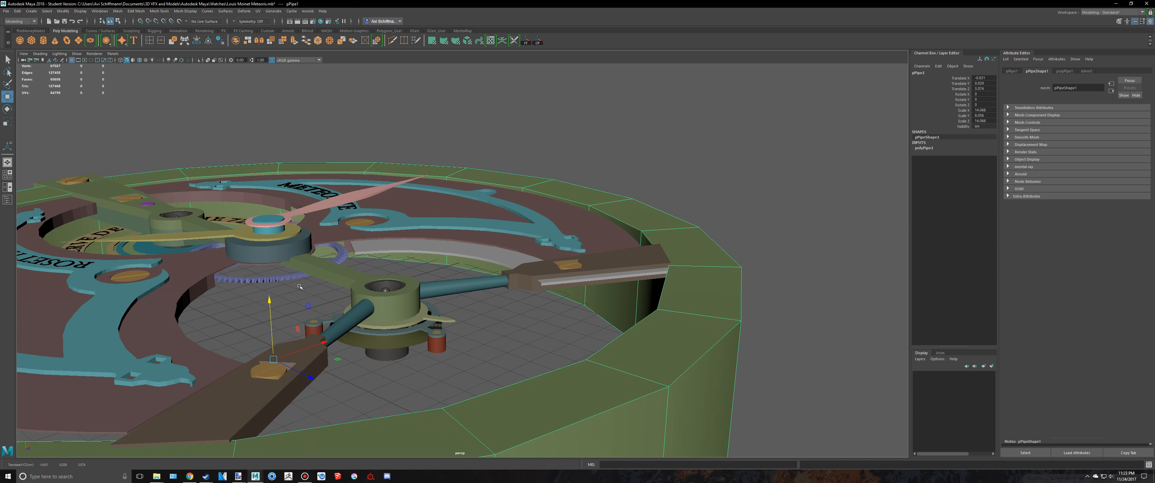
Raise the outer case ring pPipe1 slightly around the dial, checking its height against the reference watch from matching angles
{"action": "key", "text": "alt+Tab"}
{"action": "left_click_drag", "start_coordinate": [603, 193], "coordinate": [447, 271], "text": "alt"}
{"action": "key", "text": "alt+Tab"}
{"action": "left_click_drag", "start_coordinate": [283, 275], "coordinate": [269, 253]}
{"action": "scroll", "coordinate": [269, 254], "scroll_direction": "up", "scroll_amount": 3}
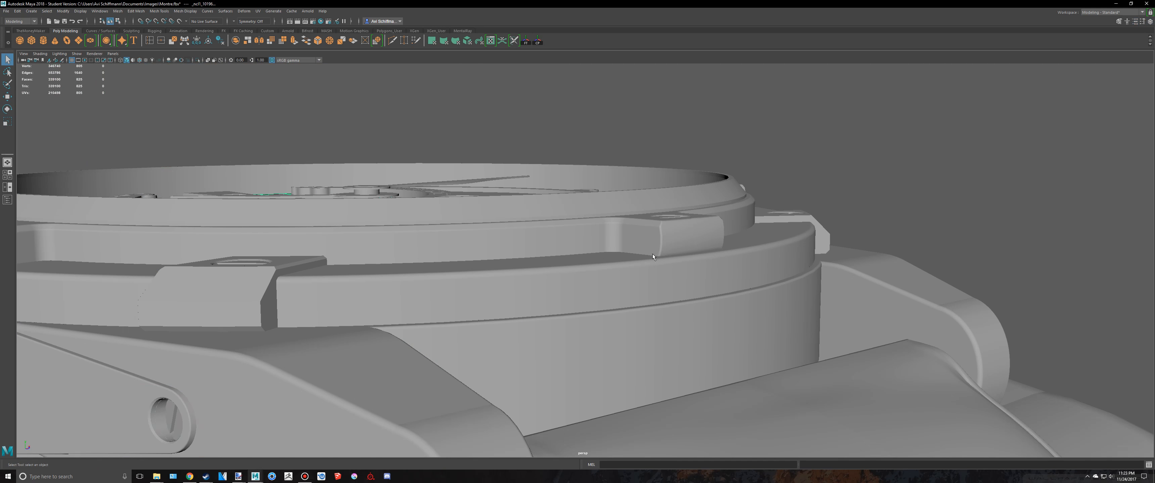
{"action": "left_click_drag", "start_coordinate": [652, 257], "coordinate": [672, 295], "text": "alt"}
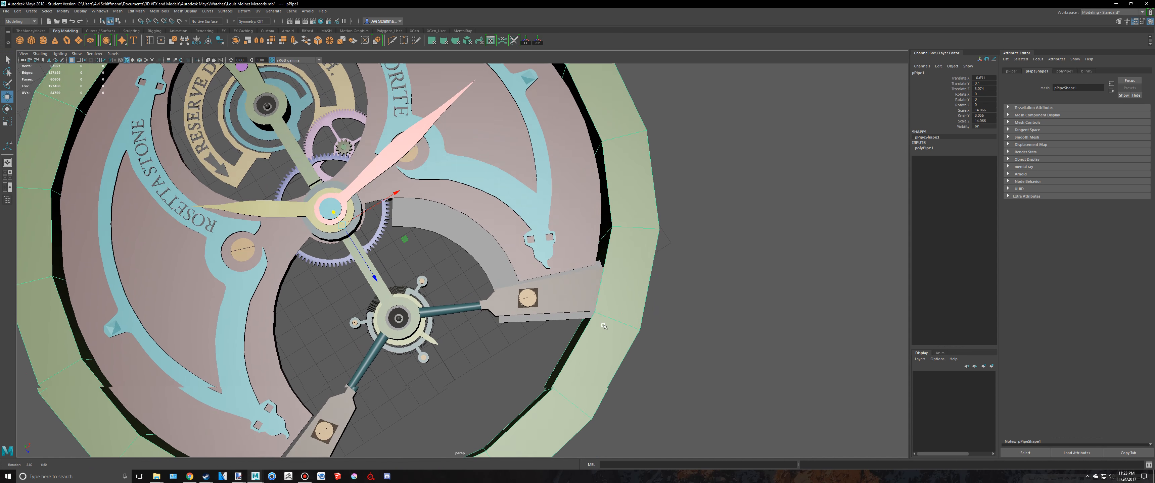
Edit the grey arc plate's vertices in the top view, pulling its outer edge inward near the end of the arm
{"action": "left_click", "coordinate": [531, 316]}
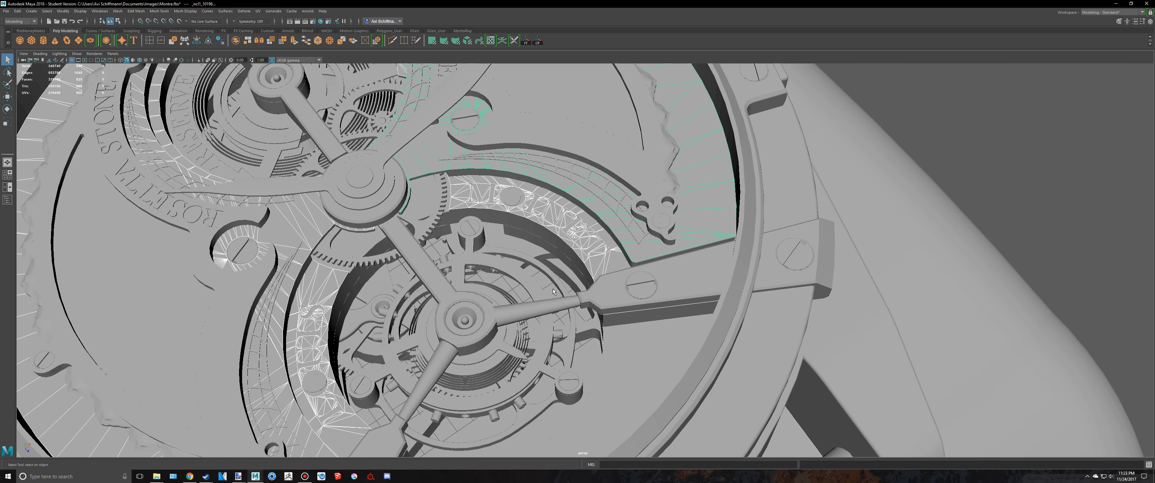
{"action": "left_click_drag", "start_coordinate": [552, 288], "coordinate": [578, 305], "text": "alt"}
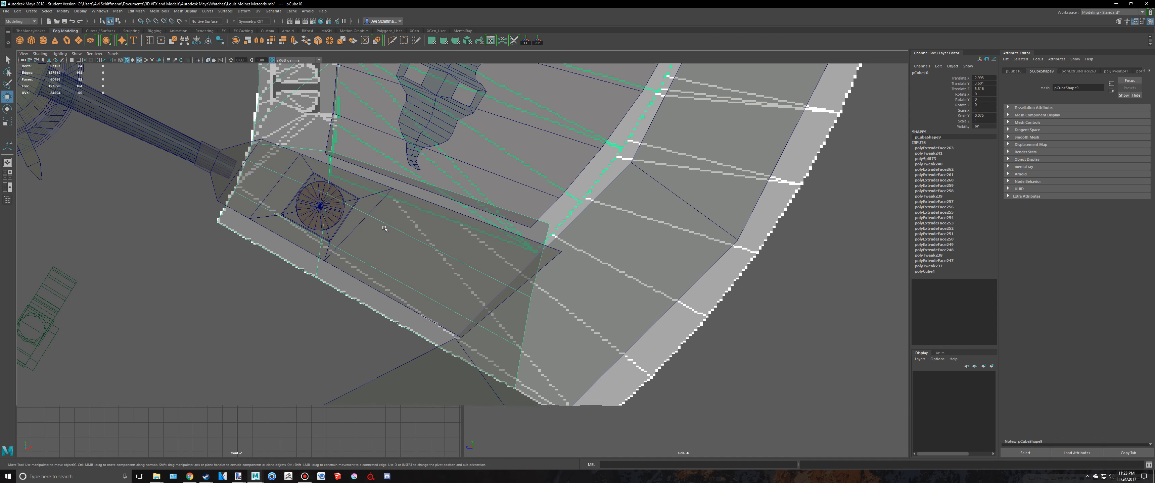
{"action": "scroll", "coordinate": [588, 265], "scroll_direction": "down", "scroll_amount": 5}
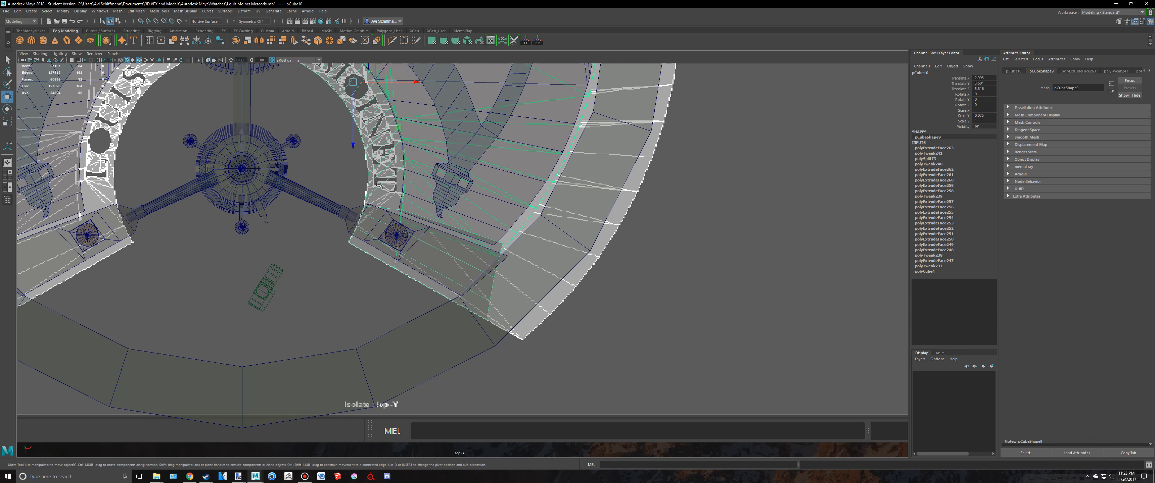
{"action": "right_click_drag", "start_coordinate": [378, 184], "coordinate": [349, 183]}
{"action": "left_click_drag", "start_coordinate": [482, 225], "coordinate": [522, 262]}
{"action": "scroll", "coordinate": [525, 267], "scroll_direction": "up", "scroll_amount": 5}
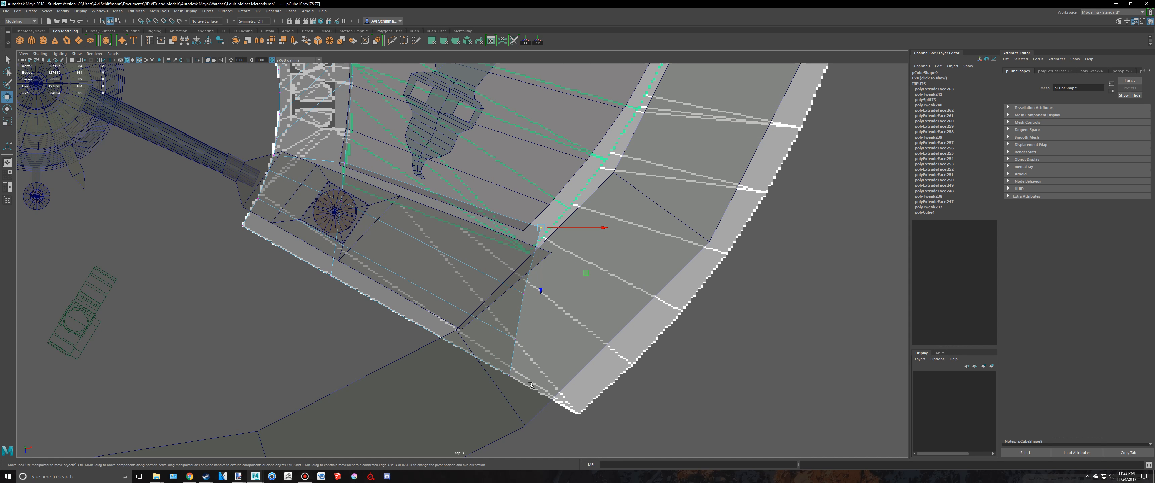
{"action": "right_click_drag", "start_coordinate": [530, 384], "coordinate": [550, 421], "text": "alt"}
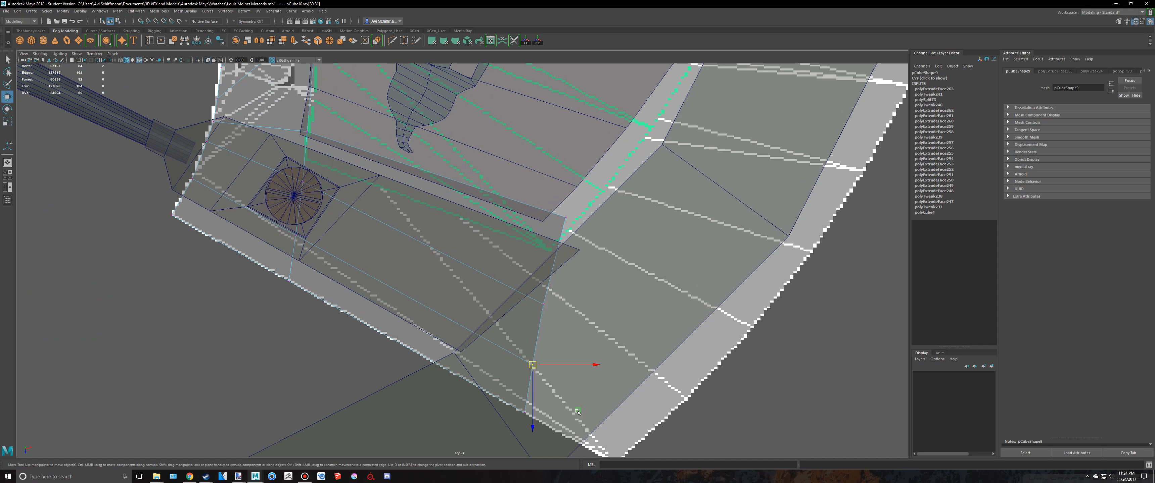
{"action": "left_click_drag", "start_coordinate": [578, 412], "coordinate": [581, 383]}
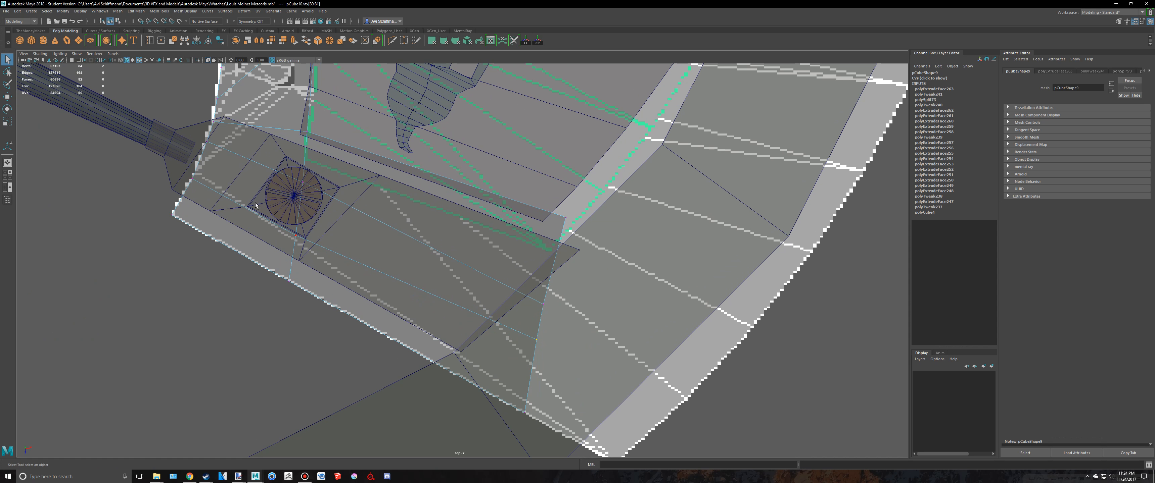
Reposition the plate's vertices around the screw and at its inner end to follow the arm's outline in the top view
{"action": "left_click_drag", "start_coordinate": [290, 232], "coordinate": [291, 233]}
{"action": "key", "text": "w"}
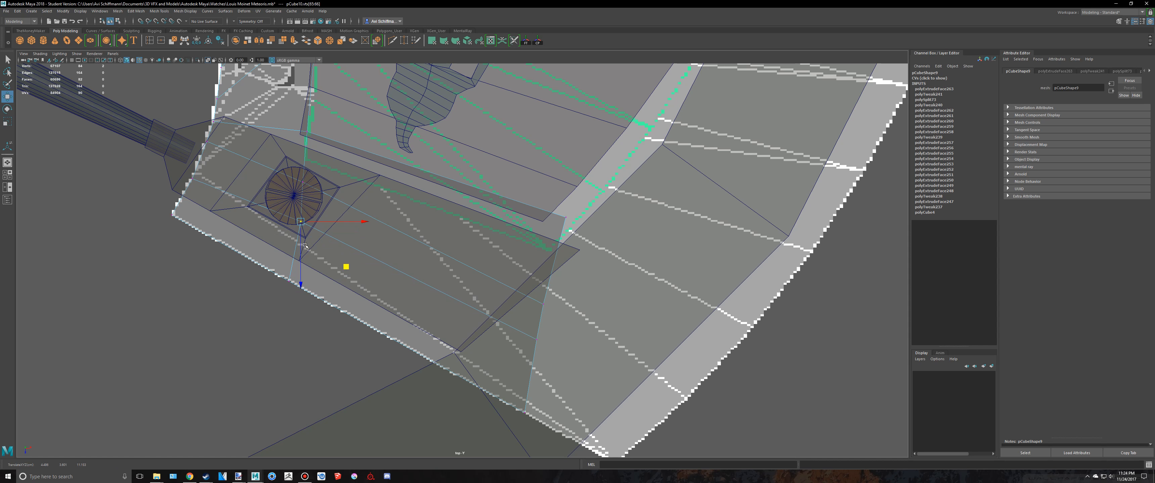
{"action": "left_click_drag", "start_coordinate": [199, 192], "coordinate": [187, 172]}
{"action": "key", "text": "w"}
{"action": "left_click_drag", "start_coordinate": [241, 221], "coordinate": [244, 218]}
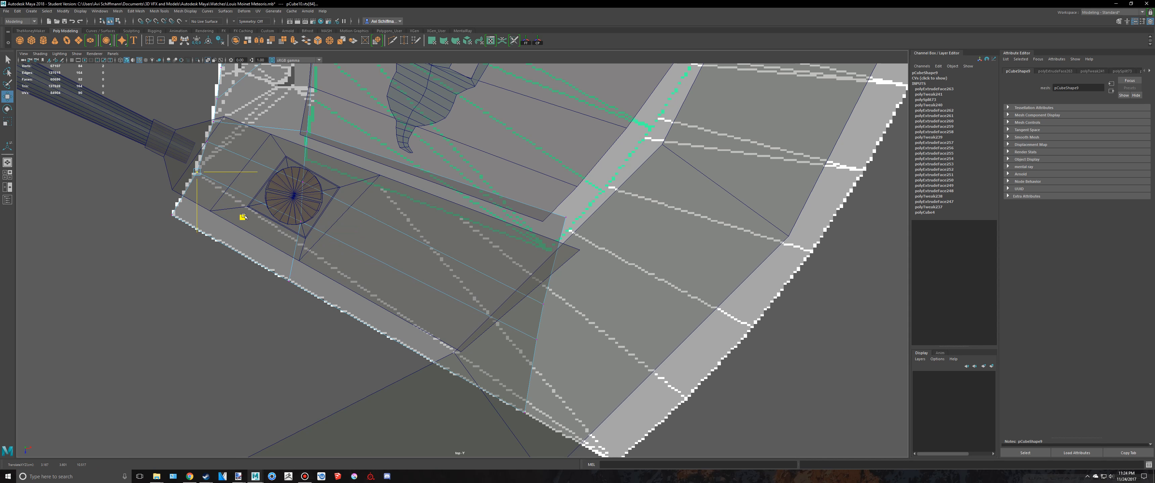
{"action": "key", "text": "w"}
{"action": "left_click_drag", "start_coordinate": [217, 258], "coordinate": [226, 235]}
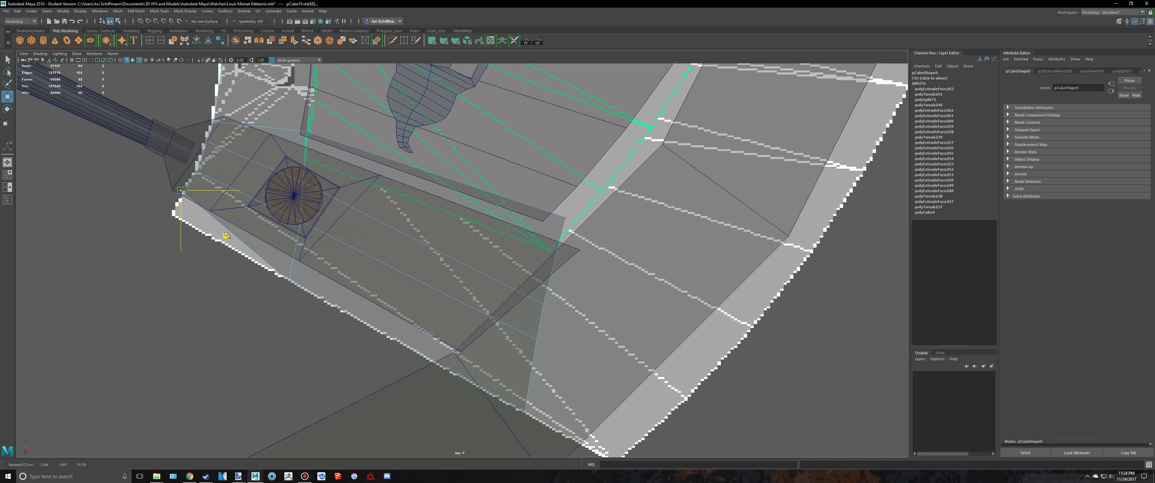
Move the plate's lower edge and lower outer corner vertices inward toward the arm's lower edge
{"action": "left_click_drag", "start_coordinate": [275, 275], "coordinate": [264, 266]}
{"action": "key", "text": "w"}
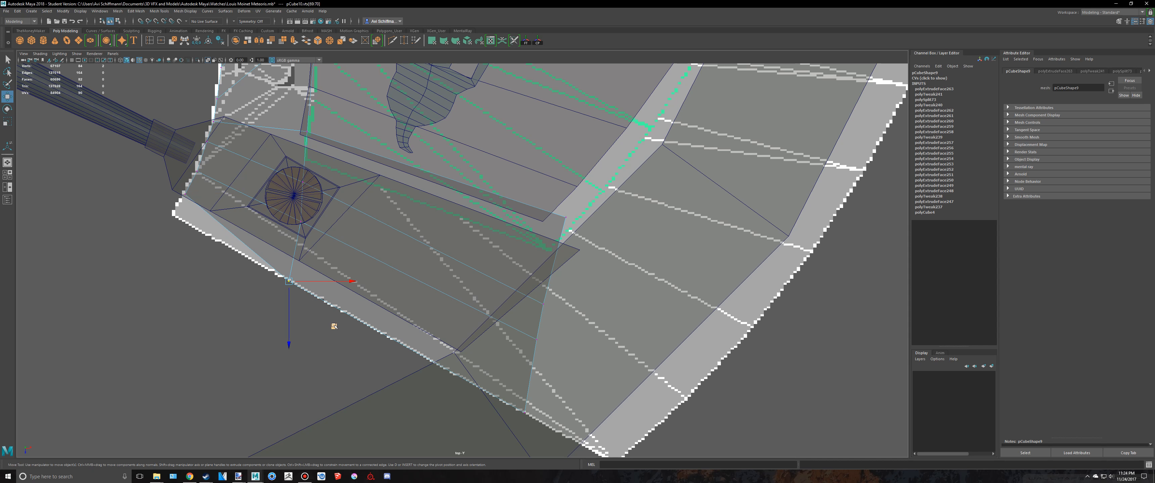
{"action": "middle_click_drag", "start_coordinate": [332, 324], "coordinate": [346, 301]}
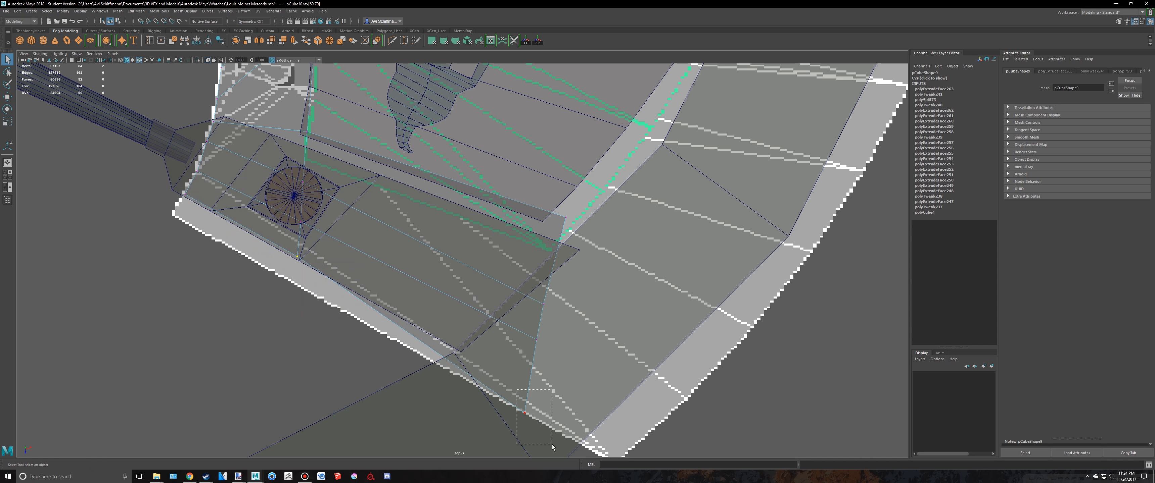
{"action": "left_click_drag", "start_coordinate": [552, 447], "coordinate": [552, 446]}
{"action": "key", "text": "w"}
{"action": "middle_click_drag", "start_coordinate": [565, 441], "coordinate": [566, 421], "text": "alt"}
{"action": "left_click_drag", "start_coordinate": [568, 440], "coordinate": [561, 405]}
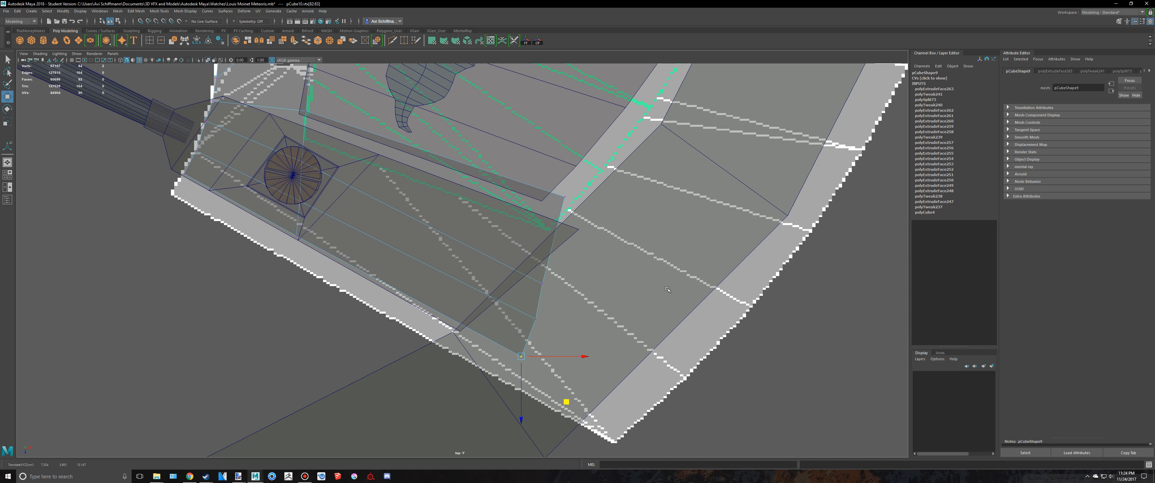
Return to object mode in the perspective view and examine the reshaped plate around the arm from above and below
{"action": "key", "text": "space"}
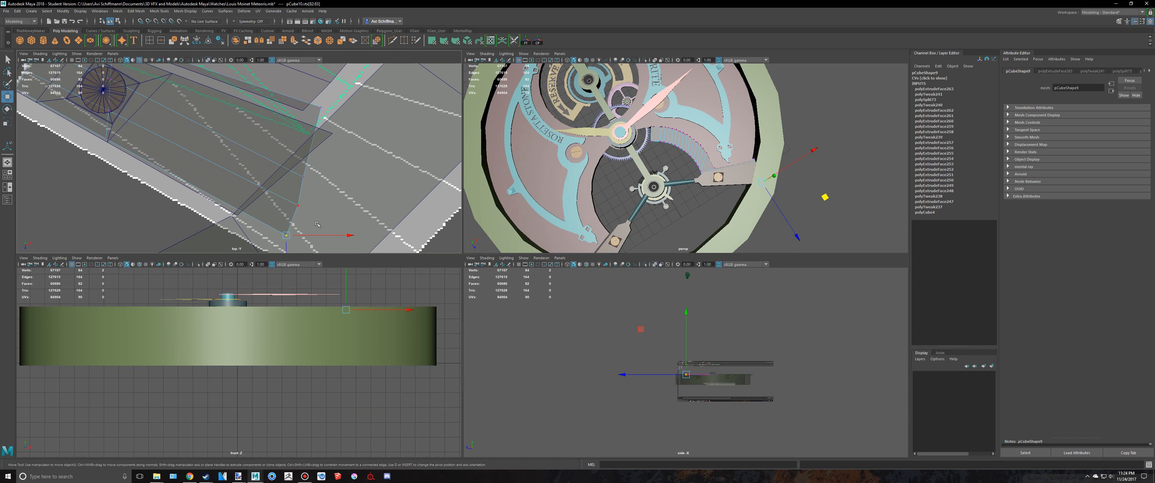
{"action": "key", "text": "space"}
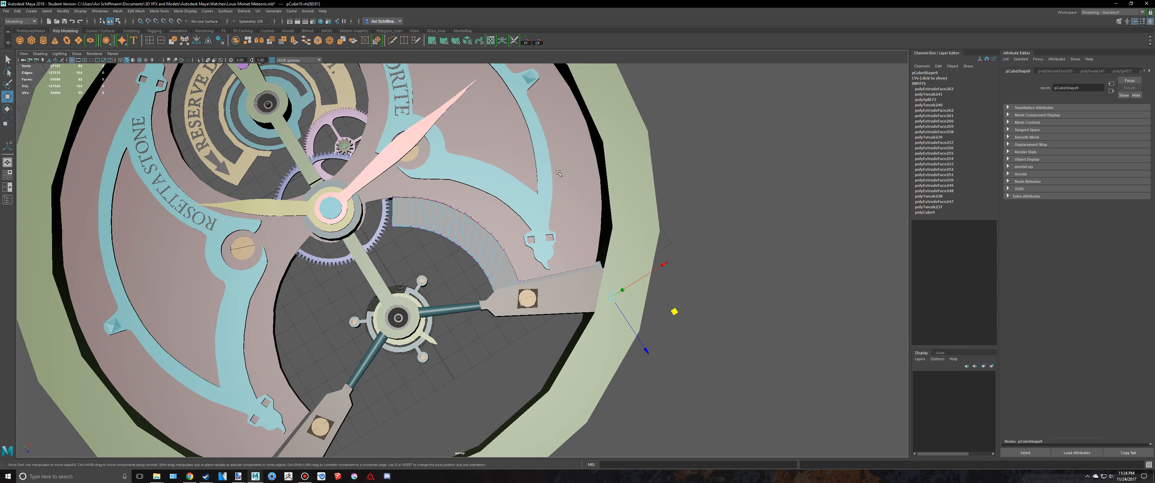
{"action": "left_click_drag", "start_coordinate": [558, 173], "coordinate": [556, 136], "text": "alt"}
{"action": "key", "text": "q"}
{"action": "right_click_drag", "start_coordinate": [488, 255], "coordinate": [516, 228]}
{"action": "left_click", "coordinate": [681, 211]}
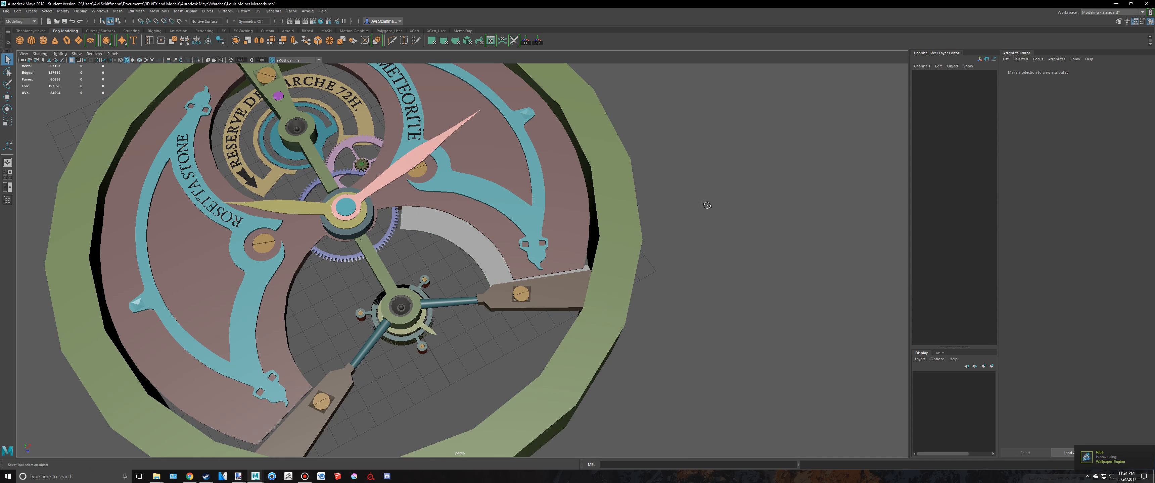
{"action": "left_click_drag", "start_coordinate": [707, 205], "coordinate": [714, 188], "text": "alt"}
{"action": "scroll", "coordinate": [625, 208], "scroll_direction": "up", "scroll_amount": 6}
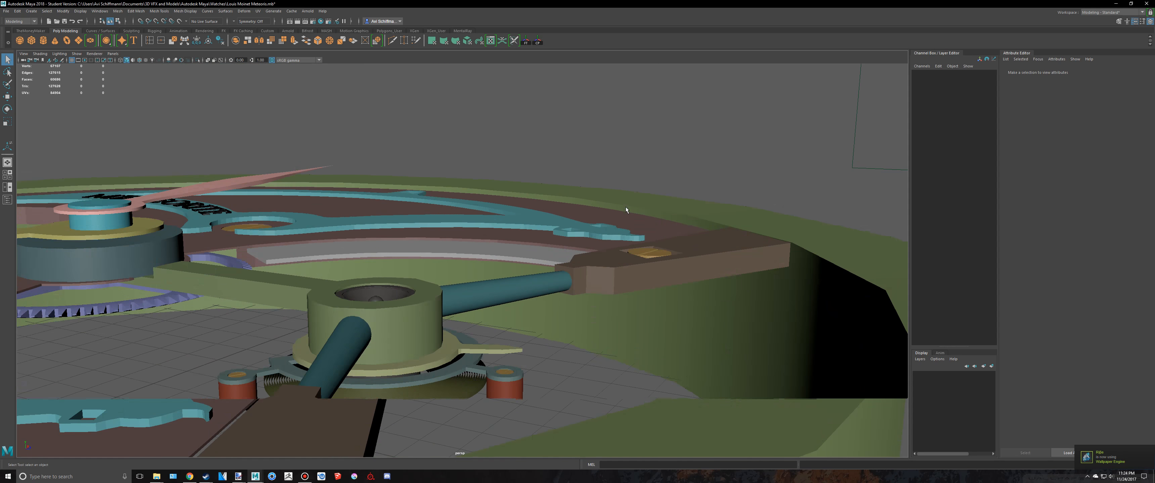
{"action": "left_click_drag", "start_coordinate": [626, 210], "coordinate": [408, 141], "text": "alt"}
Select the arc plate and lower it vertically, checking its position relative to the arm and dial plate
{"action": "left_click", "coordinate": [397, 172]}
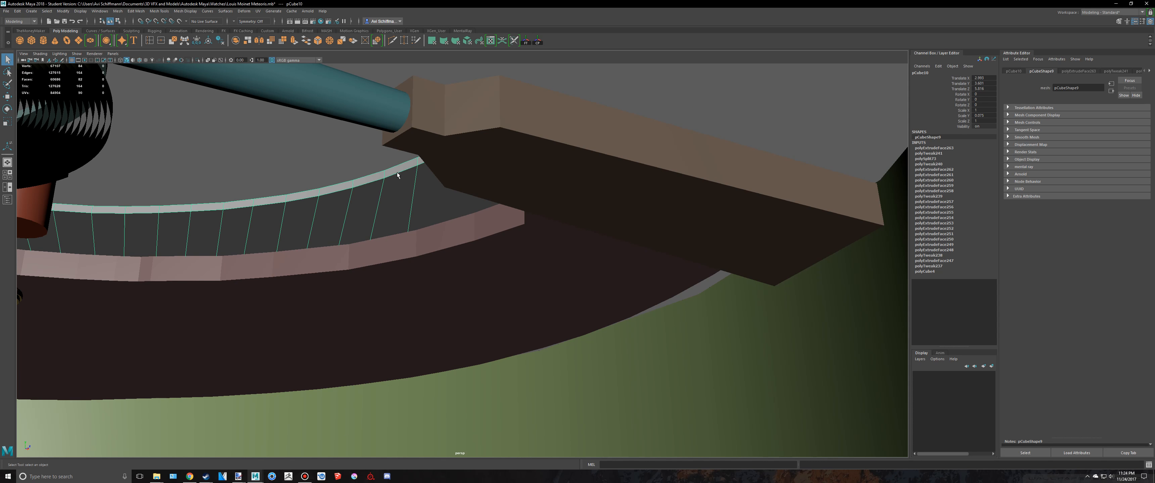
{"action": "key", "text": "w"}
{"action": "scroll", "coordinate": [284, 194], "scroll_direction": "down", "scroll_amount": 3}
{"action": "left_click_drag", "start_coordinate": [227, 186], "coordinate": [226, 204]}
{"action": "scroll", "coordinate": [386, 200], "scroll_direction": "down", "scroll_amount": 4}
{"action": "left_click_drag", "start_coordinate": [391, 200], "coordinate": [235, 209], "text": "alt"}
{"action": "scroll", "coordinate": [381, 202], "scroll_direction": "up", "scroll_amount": 5}
{"action": "scroll", "coordinate": [238, 209], "scroll_direction": "down", "scroll_amount": 5}
Scale the arc plate thinner vertically and nudge it up slightly beneath the dial plate
{"action": "key", "text": "r"}
{"action": "left_click_drag", "start_coordinate": [359, 193], "coordinate": [485, 166], "text": "alt"}
{"action": "scroll", "coordinate": [506, 157], "scroll_direction": "up", "scroll_amount": 4}
{"action": "left_click_drag", "start_coordinate": [480, 154], "coordinate": [484, 182], "text": "alt"}
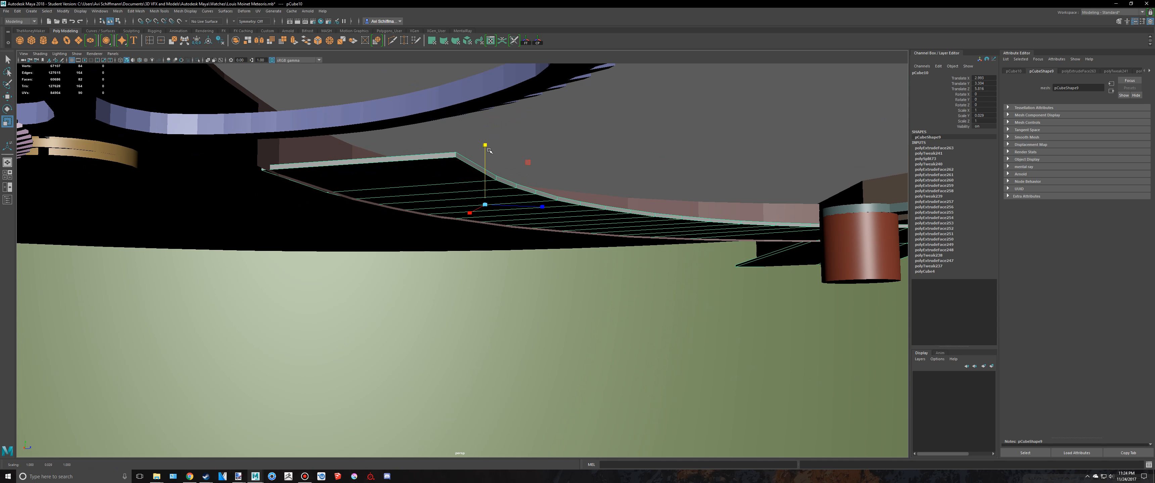
{"action": "key", "text": "w"}
{"action": "left_click_drag", "start_coordinate": [487, 149], "coordinate": [486, 144]}
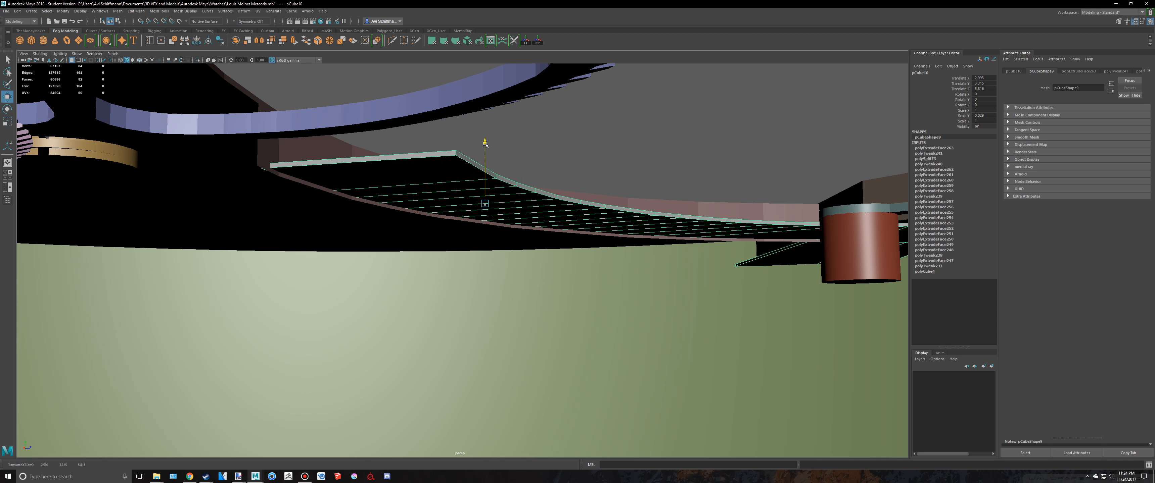
{"action": "left_click", "coordinate": [562, 121]}
{"action": "left_click_drag", "start_coordinate": [561, 121], "coordinate": [475, 197], "text": "alt"}
Assign a new Blinn material to the arc plate and set its colour to a dark orange-red
{"action": "left_click", "coordinate": [466, 268]}
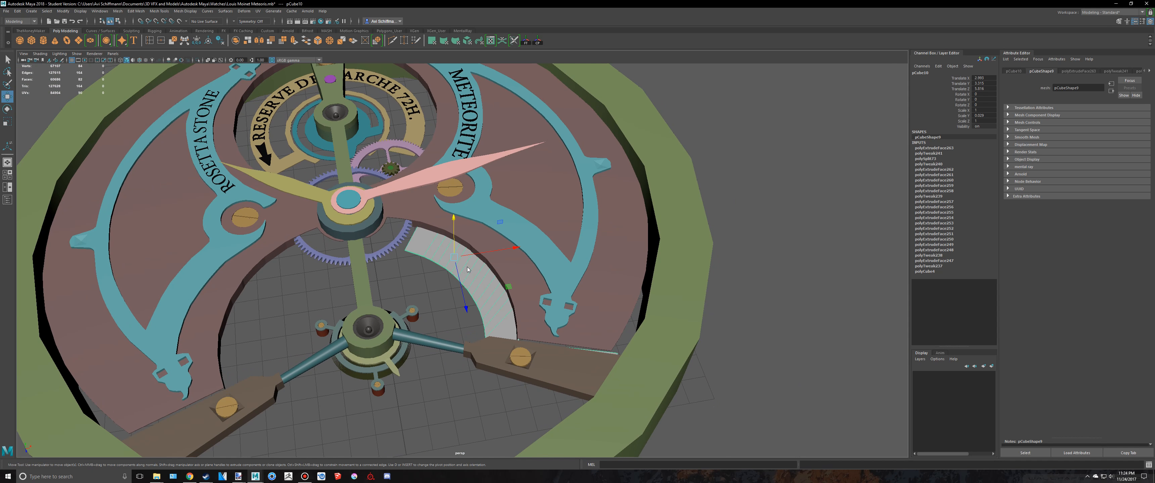
{"action": "right_click_drag", "start_coordinate": [467, 266], "coordinate": [462, 439]}
{"action": "left_click", "coordinate": [175, 184]}
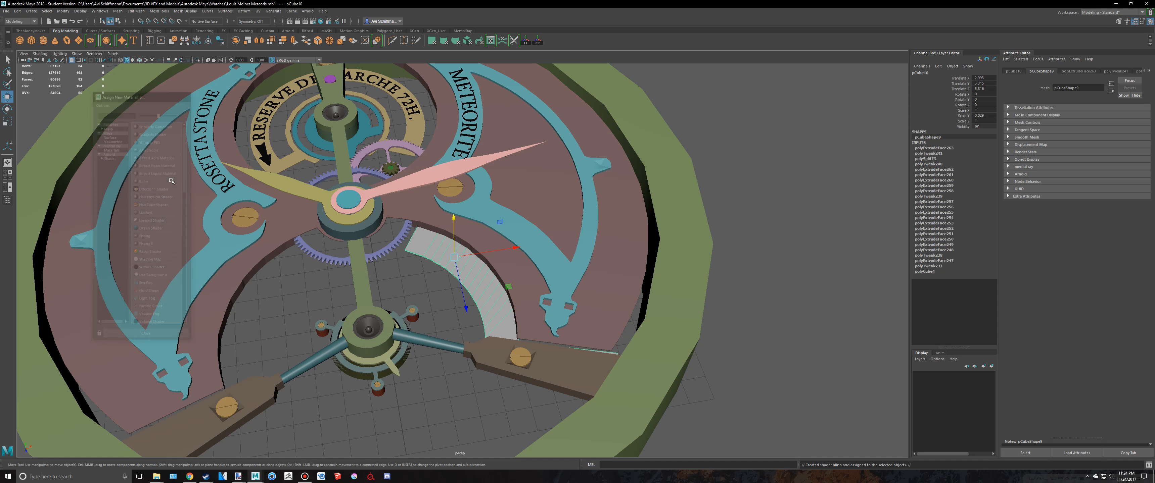
{"action": "left_click", "coordinate": [1065, 147]}
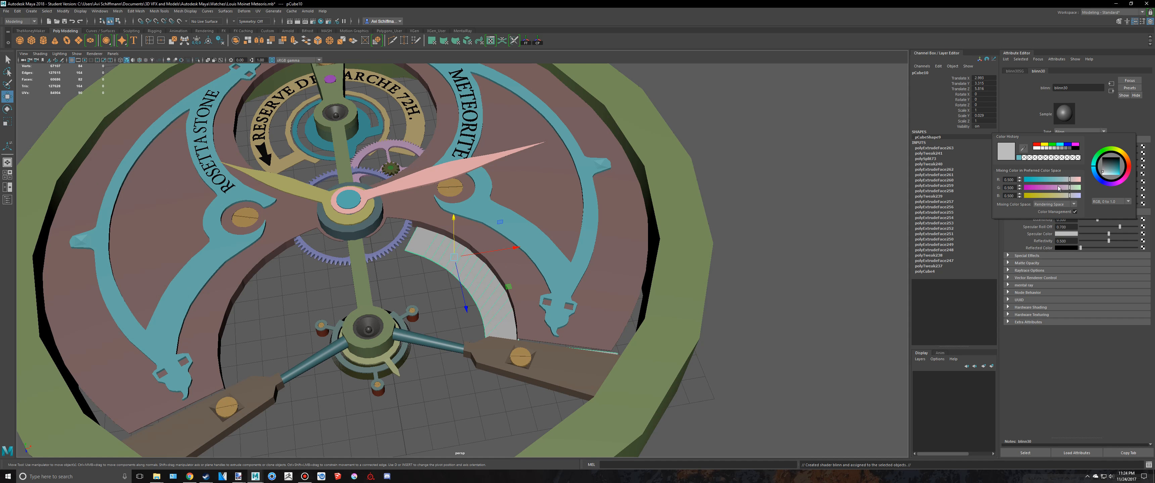
{"action": "left_click", "coordinate": [1129, 164]}
{"action": "left_click_drag", "start_coordinate": [1114, 167], "coordinate": [1120, 170]}
{"action": "key", "text": "q"}
{"action": "right_click_drag", "start_coordinate": [465, 261], "coordinate": [497, 252]}
{"action": "left_click", "coordinate": [774, 224]}
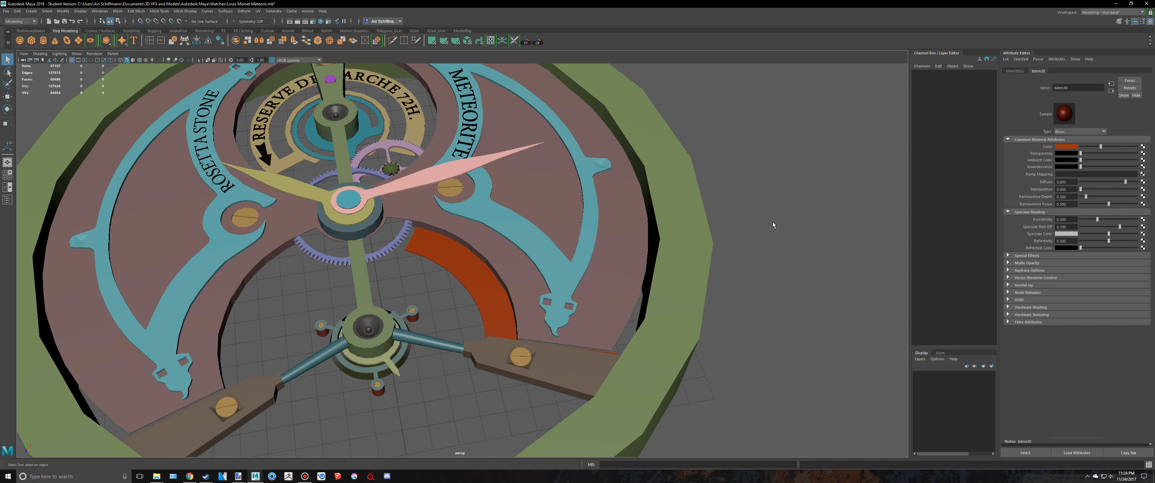
Turn off smooth preview on the outer case ring pPipe1 and scale it down slightly around the dial
{"action": "right_click_drag", "start_coordinate": [773, 224], "coordinate": [650, 208], "text": "alt"}
{"action": "left_click_drag", "start_coordinate": [649, 208], "coordinate": [535, 235], "text": "alt"}
{"action": "scroll", "coordinate": [612, 242], "scroll_direction": "up", "scroll_amount": 3}
{"action": "left_click", "coordinate": [592, 236]}
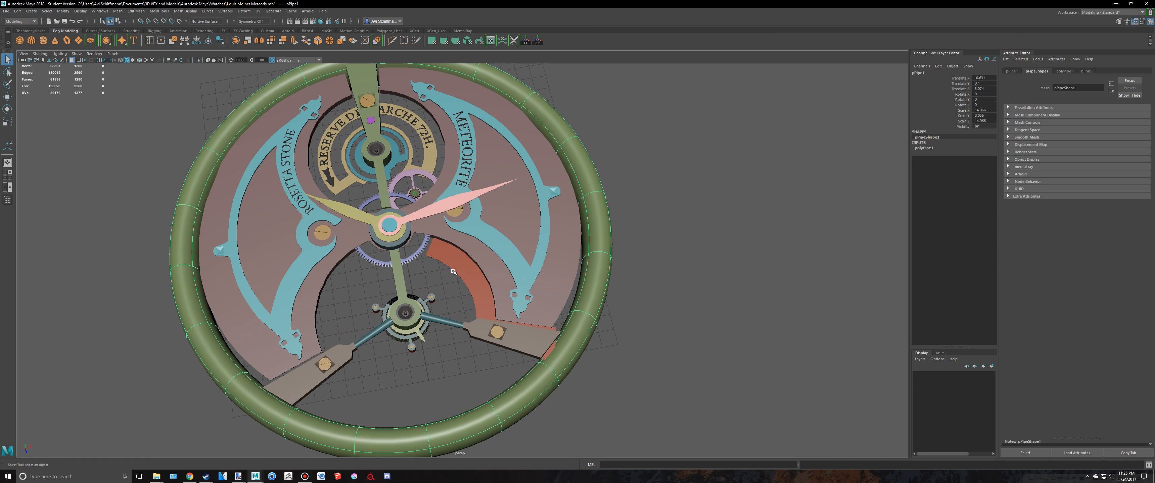
{"action": "key", "text": "r"}
{"action": "key", "text": "1"}
{"action": "left_click_drag", "start_coordinate": [398, 249], "coordinate": [388, 248]}
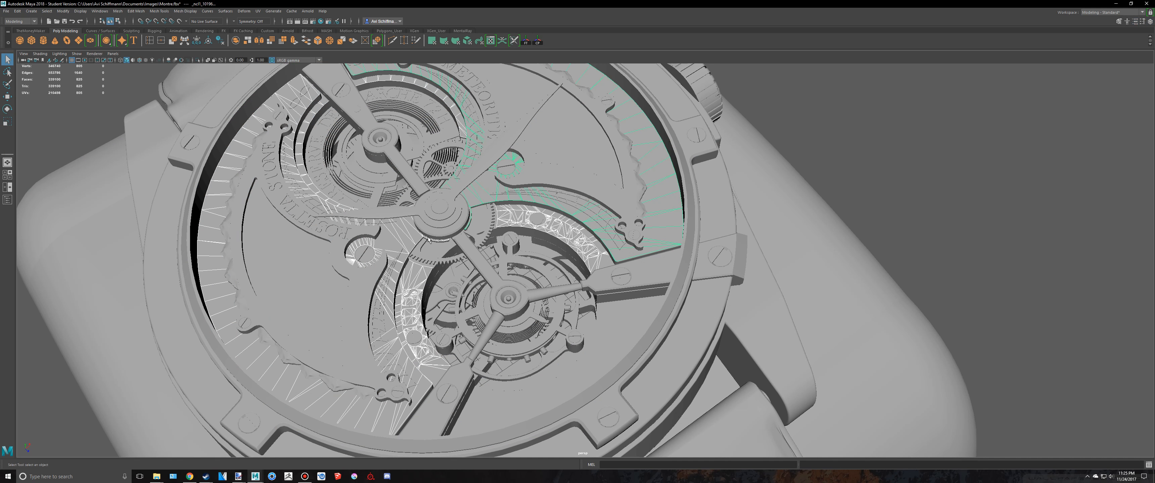
Check the resized case ring against the reference watch and hide it in the modelling scene
{"action": "key", "text": "alt+Tab"}
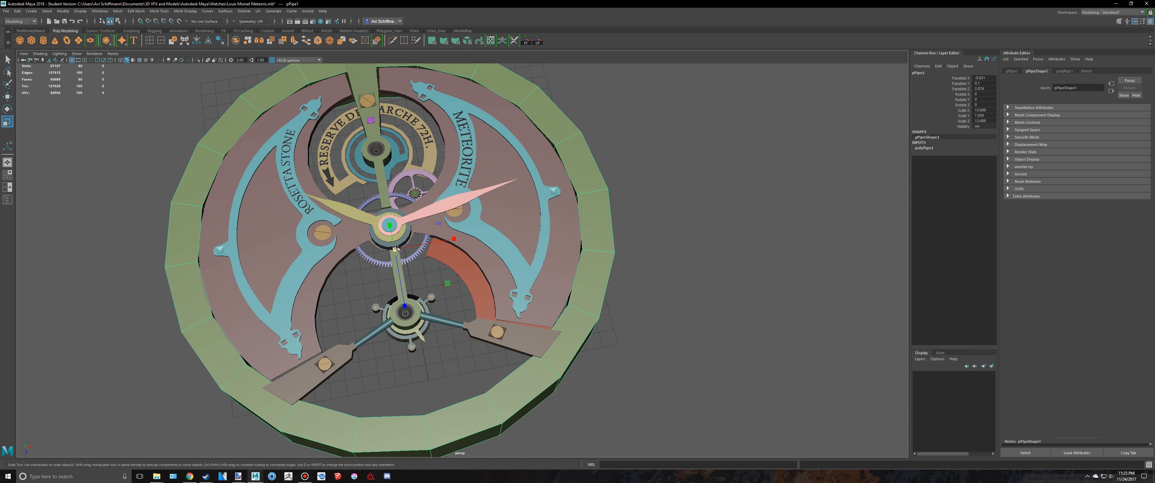
{"action": "left_click", "coordinate": [718, 274]}
{"action": "scroll", "coordinate": [678, 275], "scroll_direction": "down", "scroll_amount": 4}
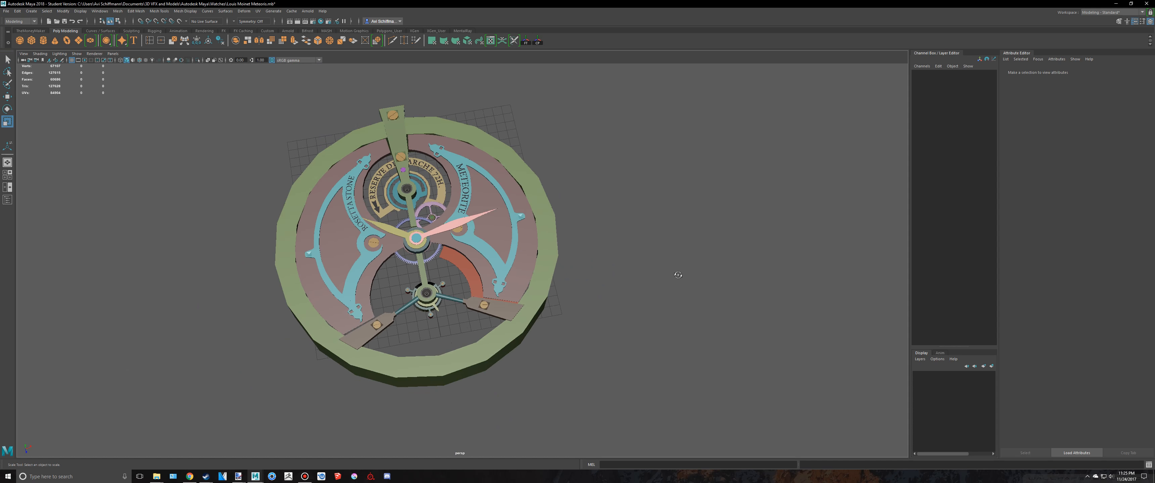
{"action": "left_click_drag", "start_coordinate": [678, 275], "coordinate": [659, 281], "text": "alt"}
{"action": "left_click", "coordinate": [523, 333]}
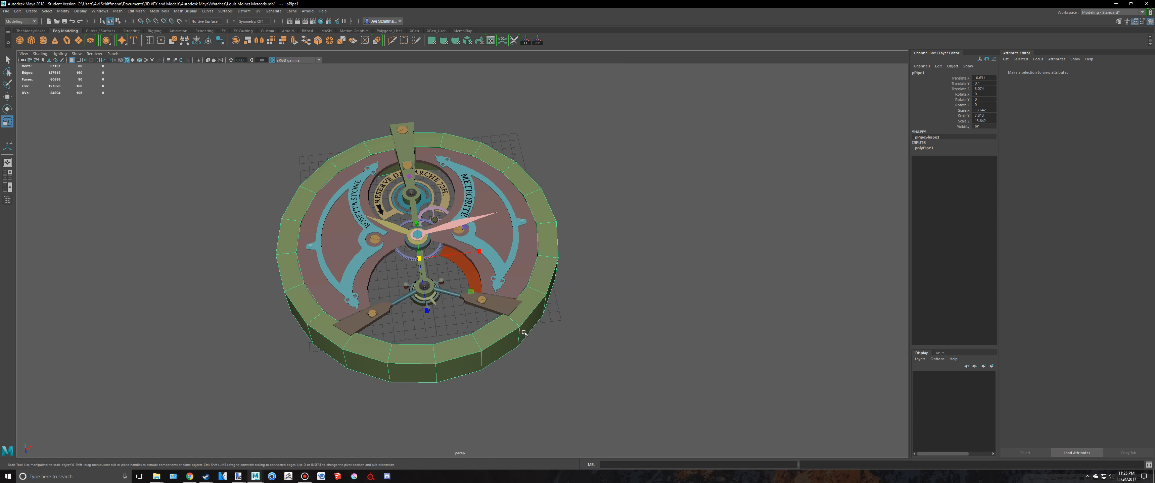
{"action": "key", "text": "h"}
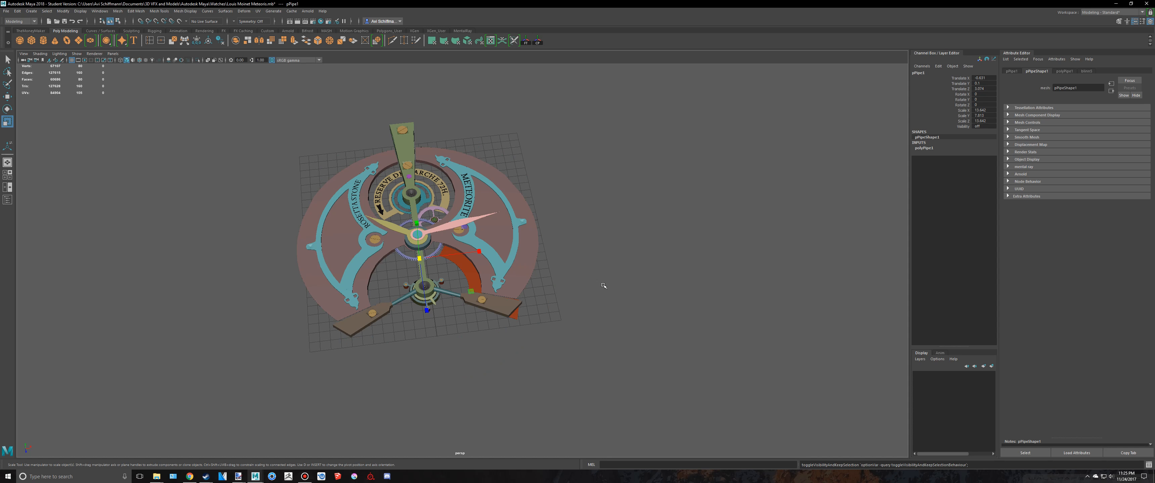
Compare the arc plate with the reference watch scene and open the watch's front photo in Chrome
{"action": "scroll", "coordinate": [672, 254], "scroll_direction": "up", "scroll_amount": 5}
{"action": "left_click_drag", "start_coordinate": [641, 258], "coordinate": [626, 264], "text": "alt"}
{"action": "key", "text": "q"}
{"action": "left_click", "coordinate": [563, 245]}
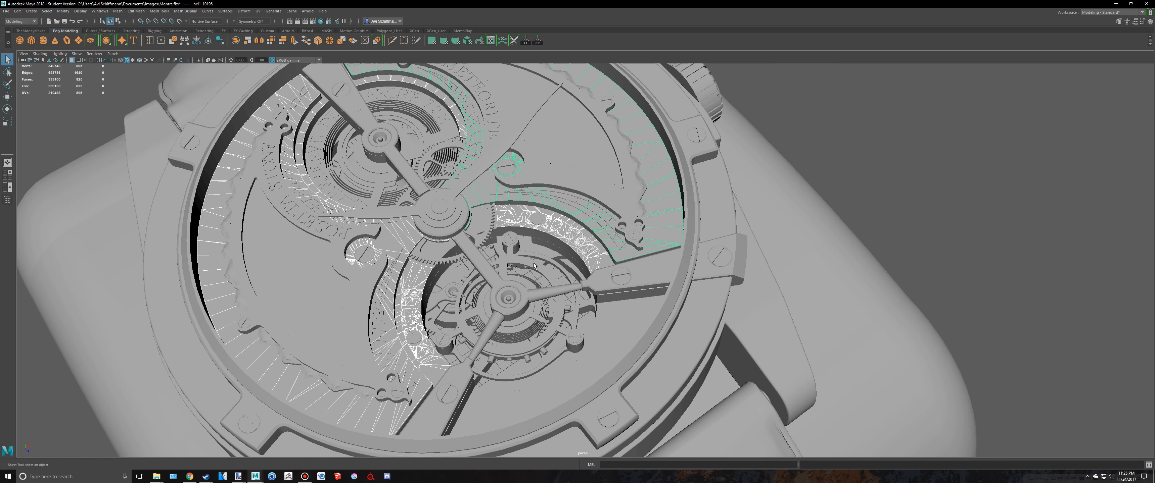
{"action": "left_click_drag", "start_coordinate": [540, 259], "coordinate": [522, 260], "text": "alt"}
{"action": "key", "text": "alt+Tab"}
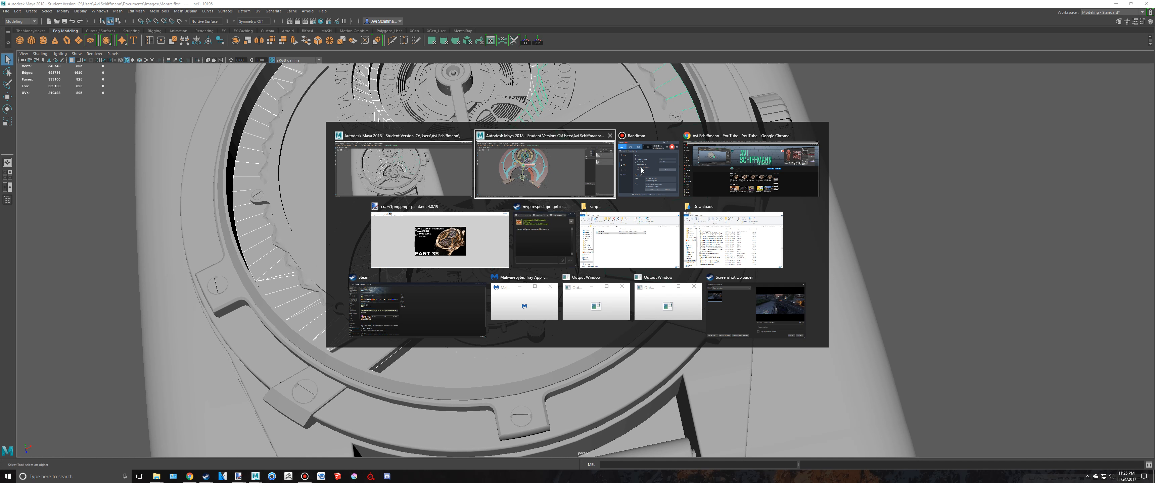
{"action": "left_click", "coordinate": [735, 176]}
{"action": "left_click", "coordinate": [290, 4]}
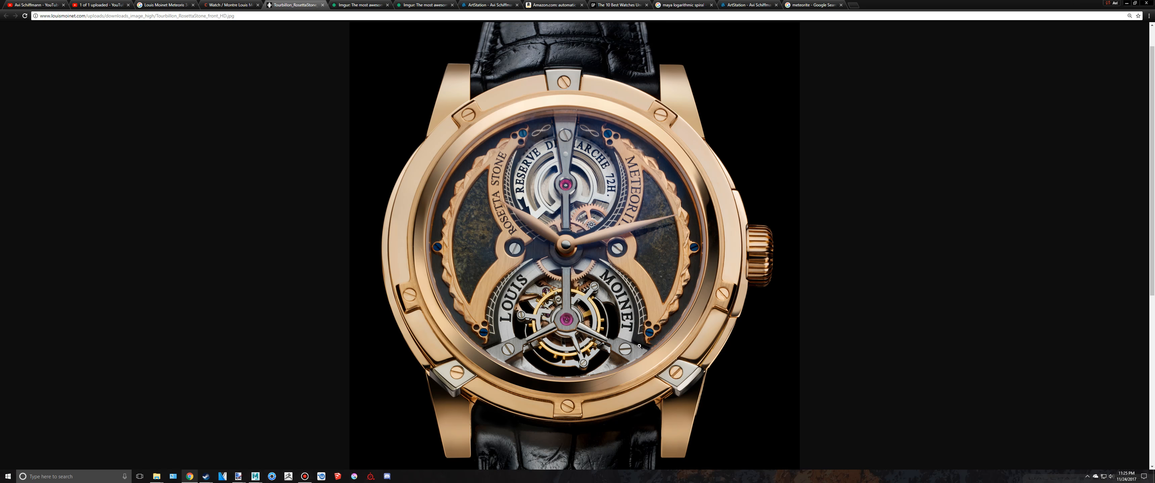
Switch between the front photo, reference scene and modelling scene to compare the plate and arm area
{"action": "key", "text": "alt+Tab"}
{"action": "left_click_drag", "start_coordinate": [645, 313], "coordinate": [624, 266], "text": "alt"}
{"action": "key", "text": "alt+Tab"}
{"action": "key", "text": "alt+Tab"}
{"action": "mouse_move", "coordinate": [700, 157]}
{"action": "left_mouse_down", "text": "alt"}
{"action": "mouse_move", "coordinate": [699, 138]}
{"action": "mouse_move", "coordinate": [687, 164]}
{"action": "left_mouse_up", "text": "alt"}
{"action": "key", "text": "alt+Tab"}
{"action": "key", "text": "alt+Tab"}
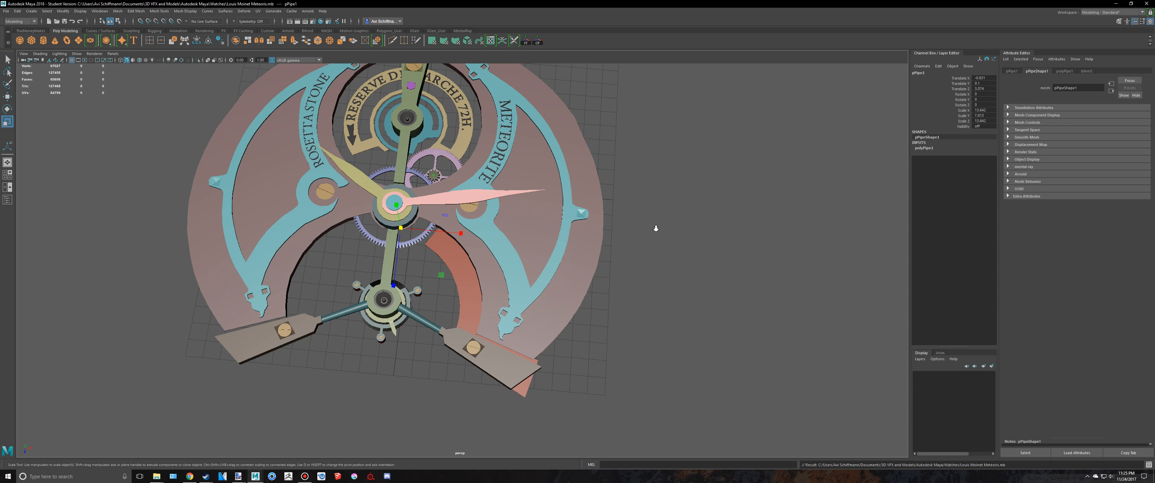
Show the outer case ring around the dial, check the arc plate against it and hide the ring again
{"action": "scroll", "coordinate": [649, 228], "scroll_direction": "down", "scroll_amount": 2}
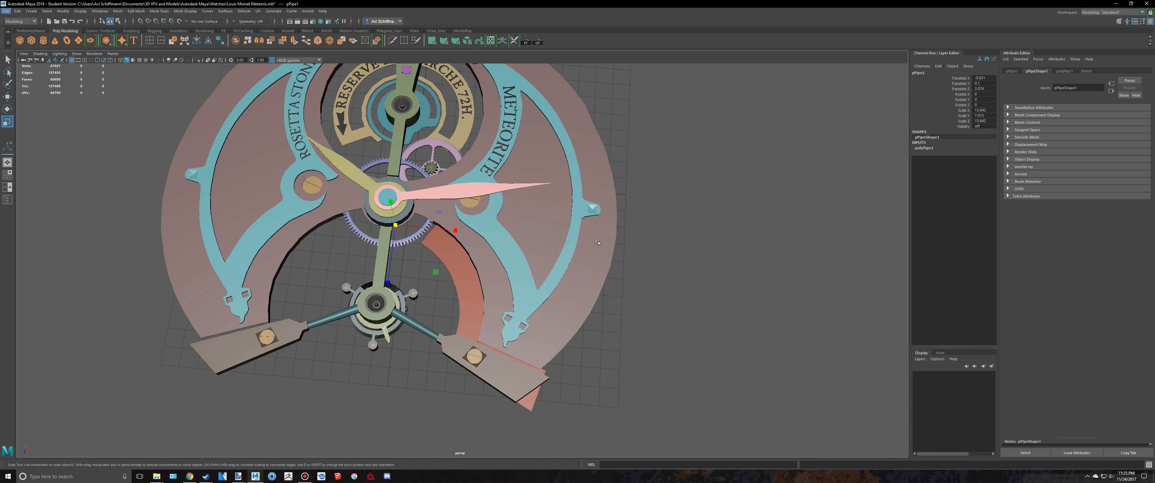
{"action": "left_click", "coordinate": [7, 200]}
{"action": "key", "text": "h"}
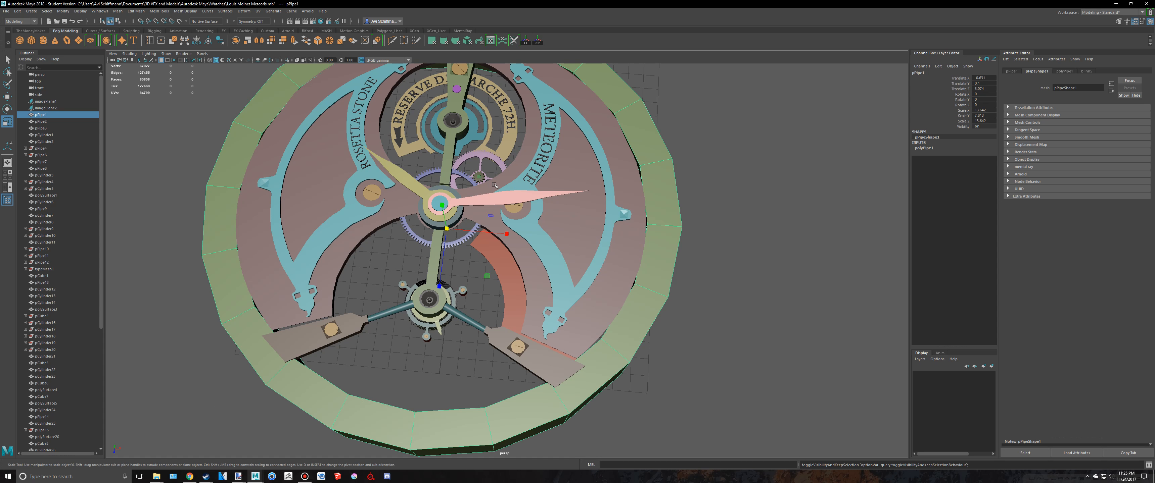
{"action": "scroll", "coordinate": [143, 201], "scroll_direction": "up", "scroll_amount": 2}
{"action": "key", "text": "h"}
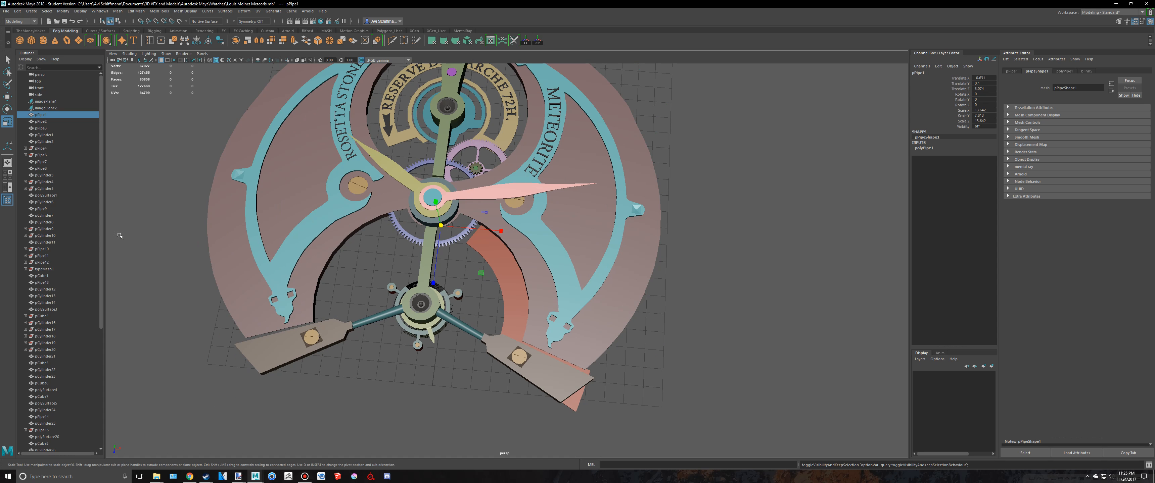
{"action": "left_click", "coordinate": [6, 201]}
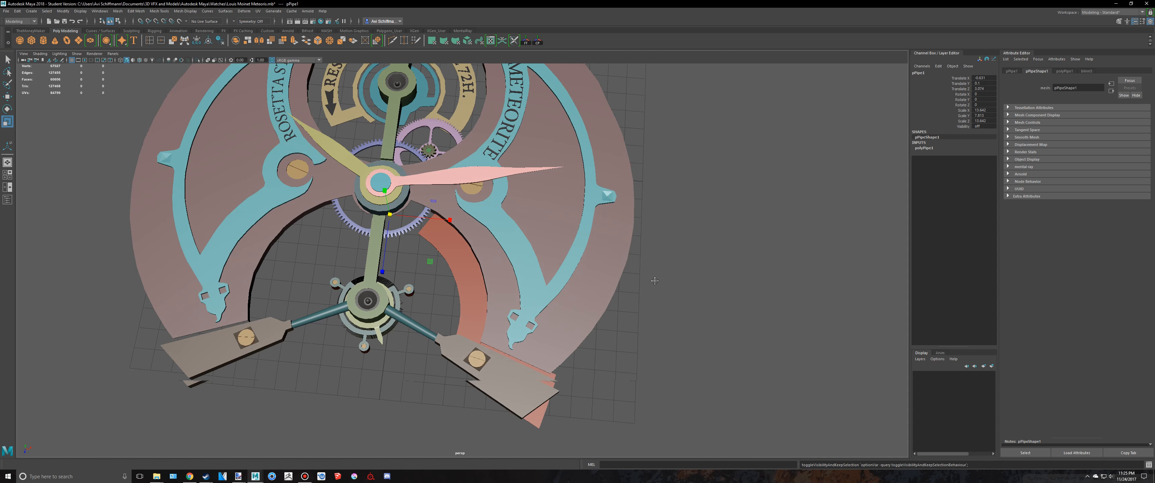
Compare the front photo in Chrome with the reference watch scene, examining the arc plates and gear from a low angle
{"action": "key", "text": "alt+Tab"}
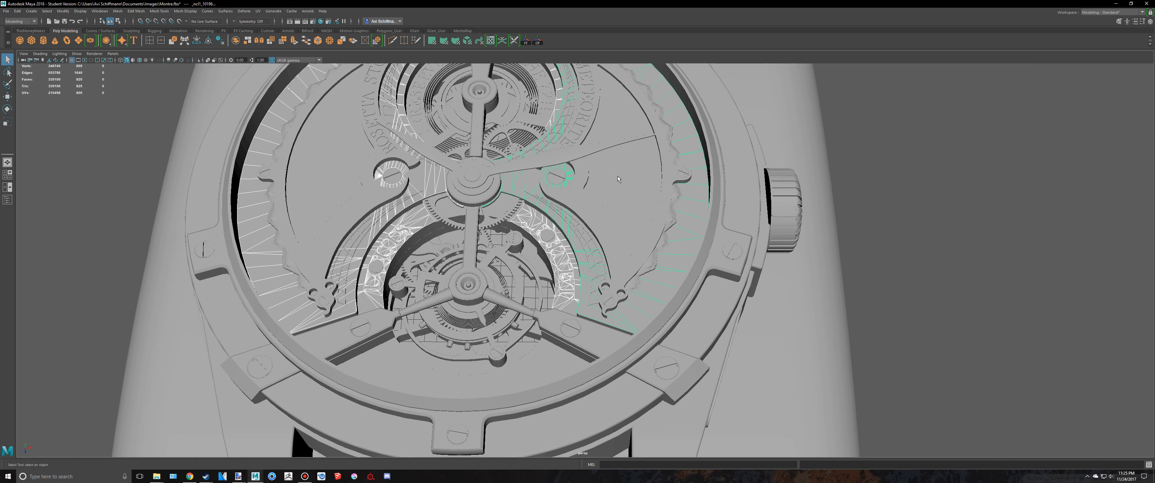
{"action": "key", "text": "alt+Tab"}
{"action": "key", "text": "alt+Tab"}
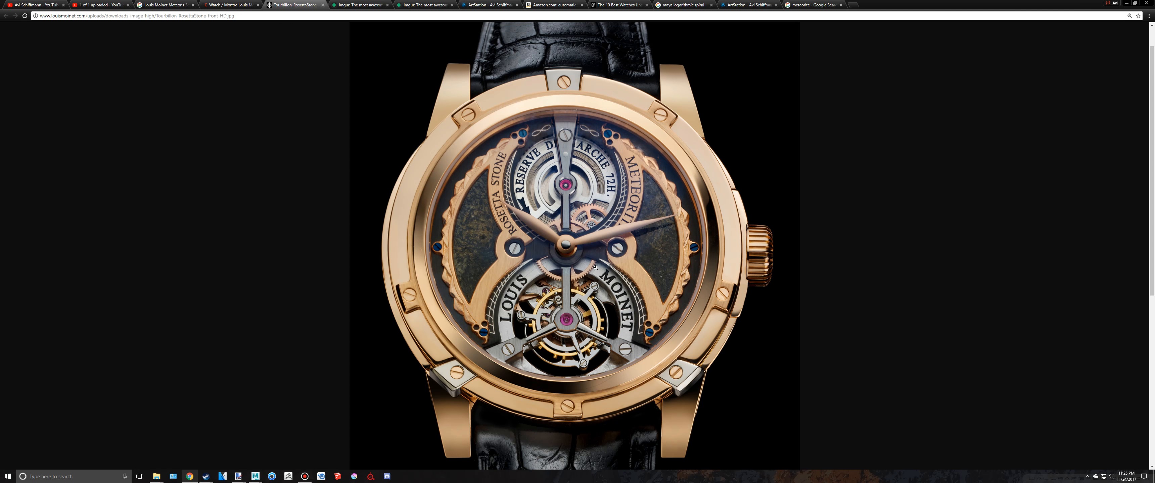
{"action": "key", "text": "alt+Tab"}
{"action": "left_click_drag", "start_coordinate": [595, 267], "coordinate": [455, 253], "text": "alt"}
{"action": "scroll", "coordinate": [456, 253], "scroll_direction": "up", "scroll_amount": 3}
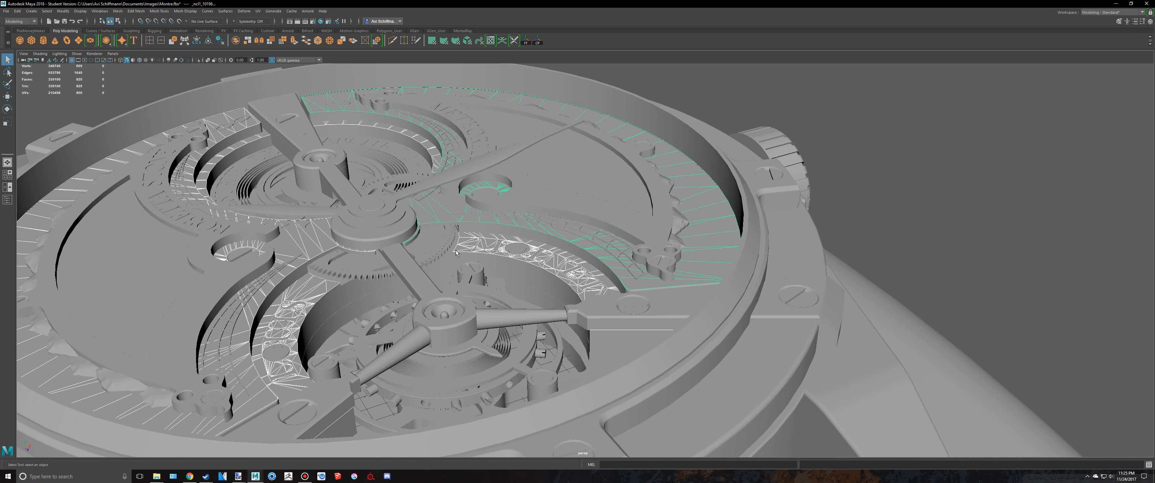
{"action": "left_click", "coordinate": [451, 253]}
{"action": "scroll", "coordinate": [460, 259], "scroll_direction": "down", "scroll_amount": 5}
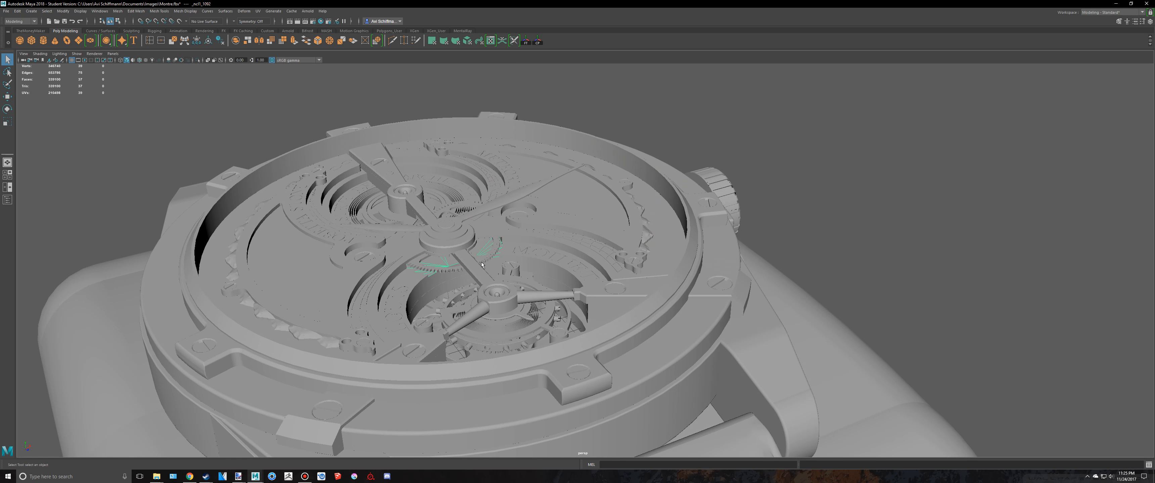
{"action": "key", "text": "alt+Tab"}
{"action": "key", "text": "alt+Tab"}
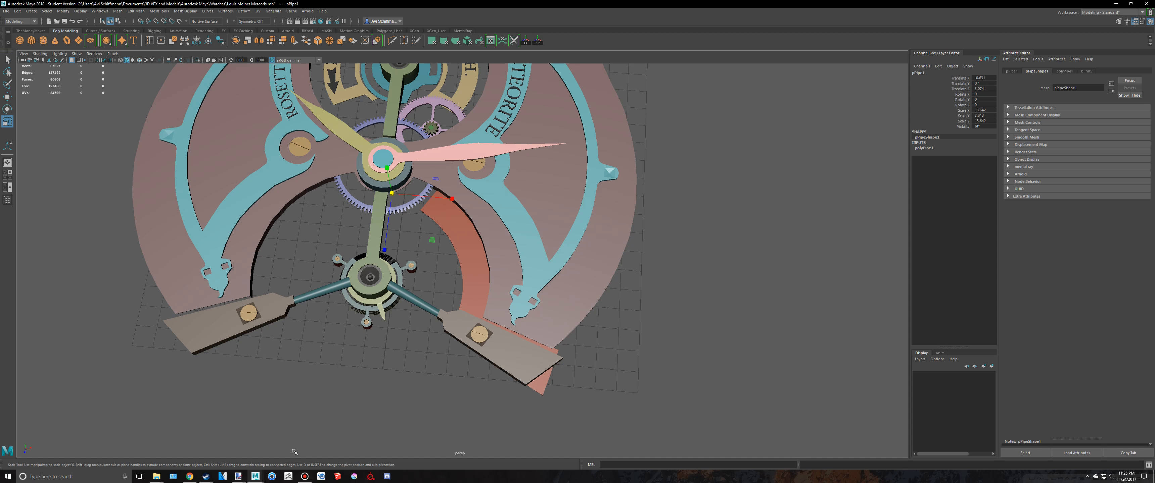
Select the orange MOINET arc plate between the central gear and the lower arm in the modelling scene
{"action": "left_click", "coordinate": [305, 477]}
{"action": "scroll", "coordinate": [337, 298], "scroll_direction": "up", "scroll_amount": 4}
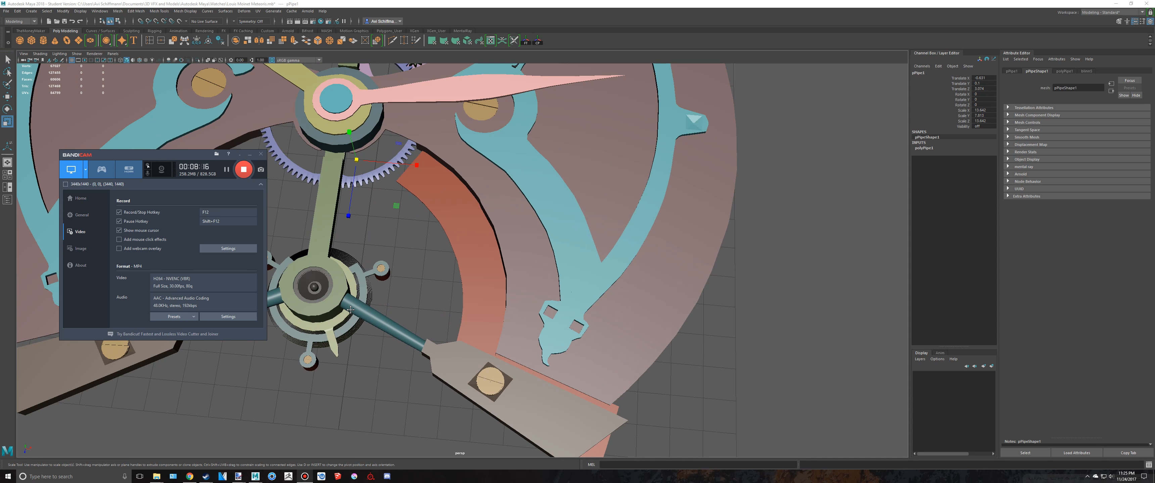
{"action": "middle_click_drag", "start_coordinate": [351, 310], "coordinate": [483, 333], "text": "alt"}
{"action": "scroll", "coordinate": [487, 331], "scroll_direction": "down", "scroll_amount": 4}
{"action": "left_click", "coordinate": [540, 287]}
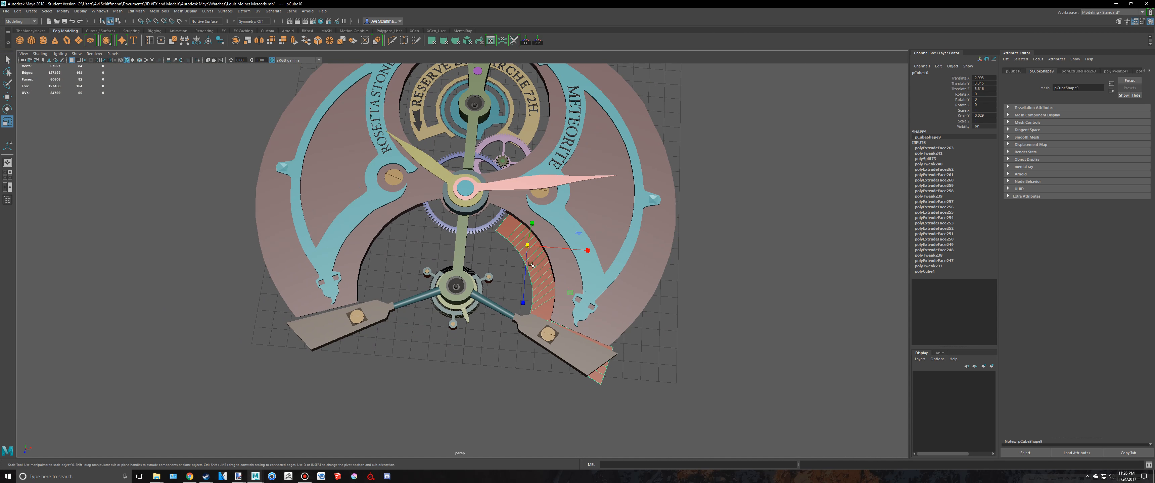